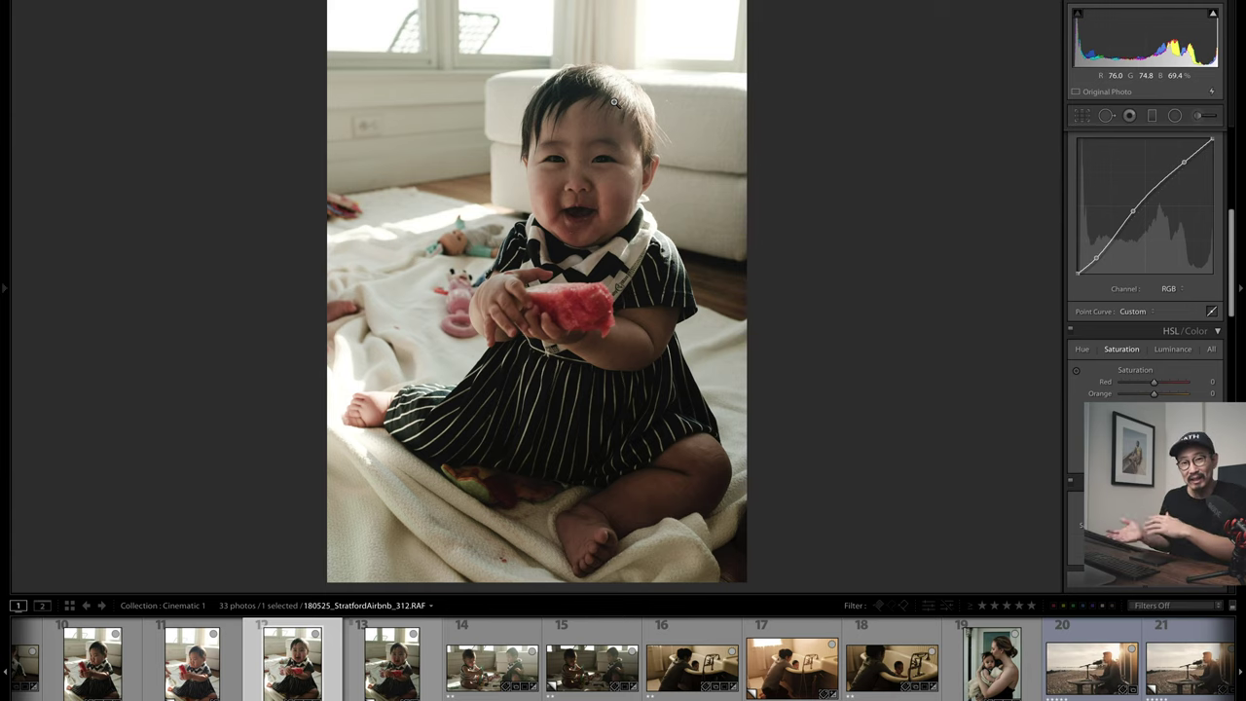
Create an unedited virtual copy (Copy 2) of the watermelon baby photo 180525_StratfordAirbnb_312
scroll(584, 662, up, 3)
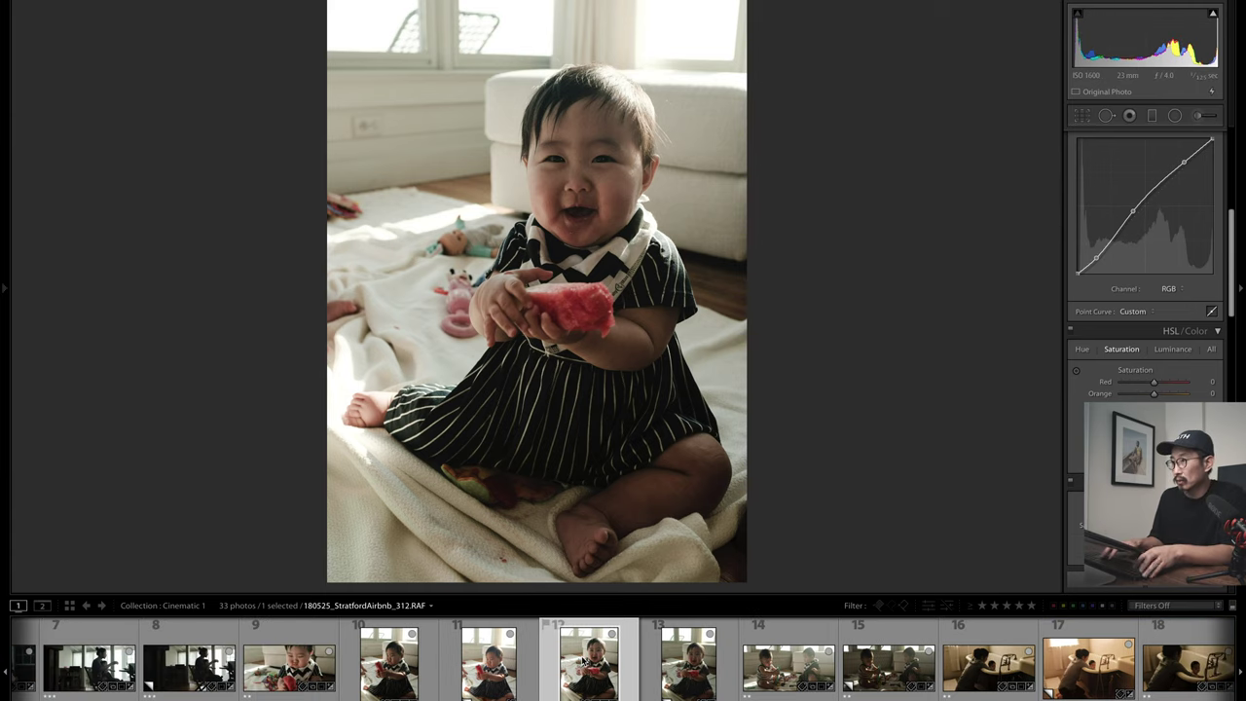
key(ctrl+apostrophe)
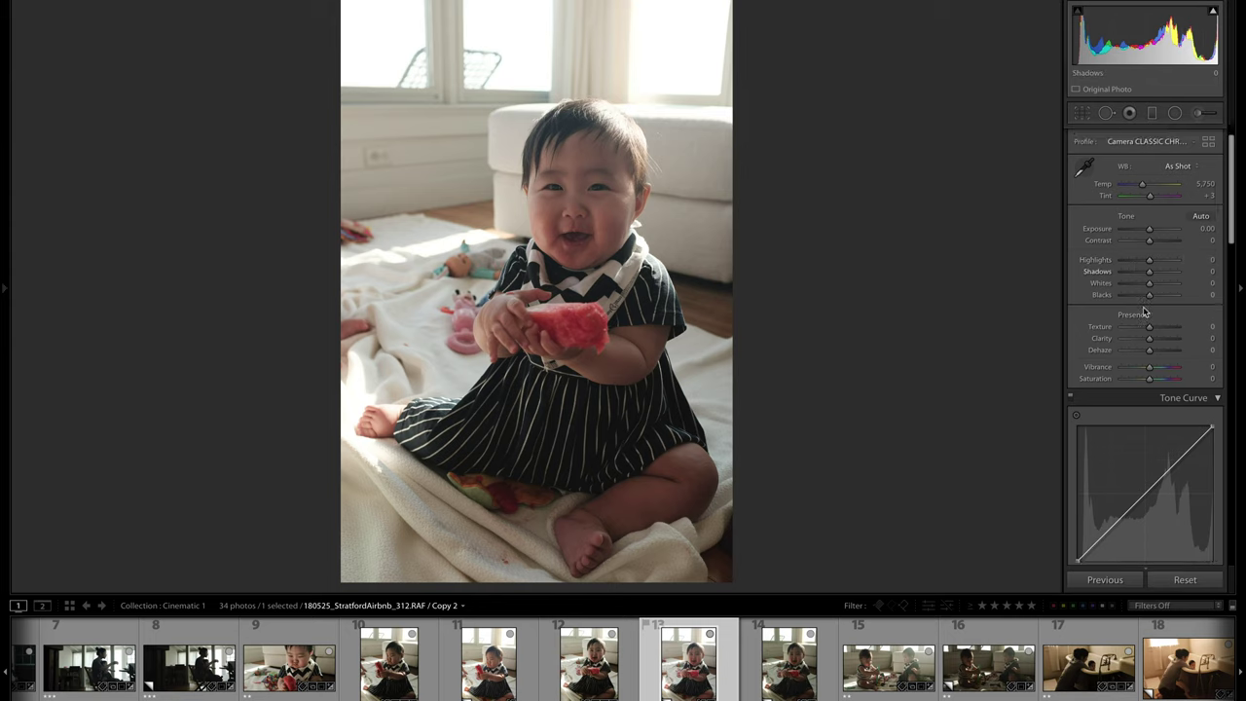
Darken exposure and add highlight, midtone and shadow points to the RGB point curve
scroll(1139, 302, down, 2)
drag(1149, 214, 1142, 216)
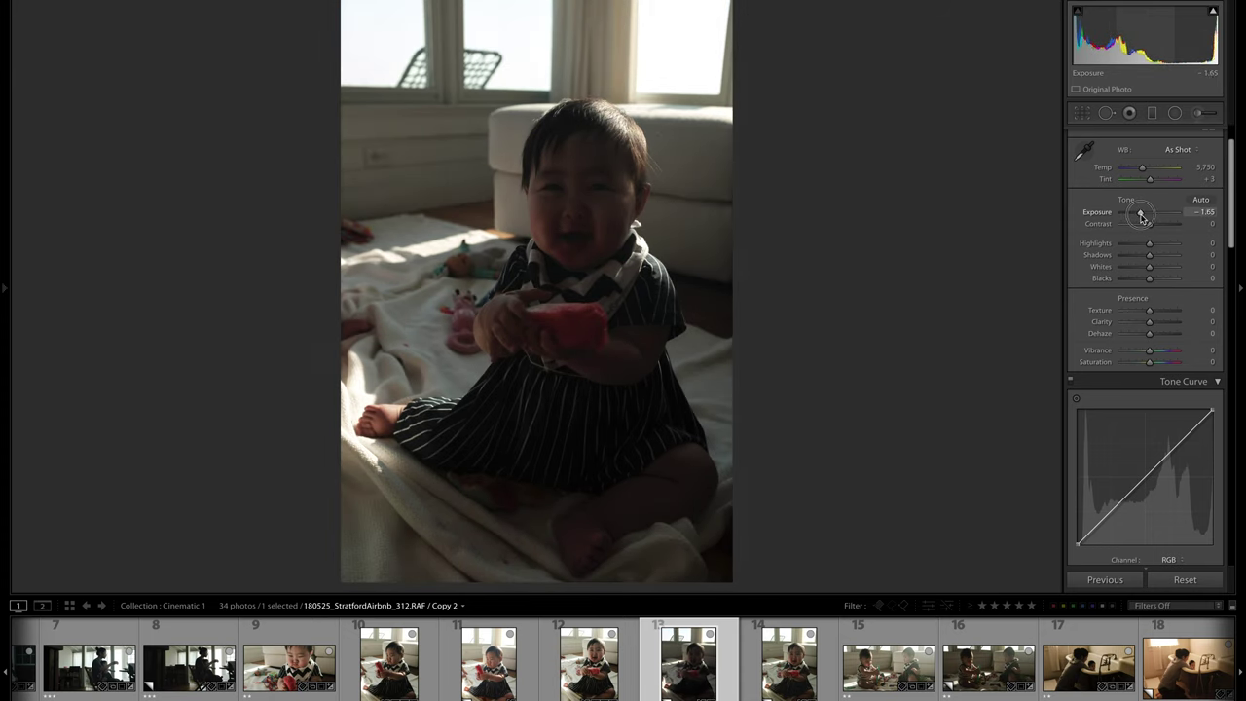
scroll(1176, 396, down, 2)
drag(1176, 395, 1182, 390)
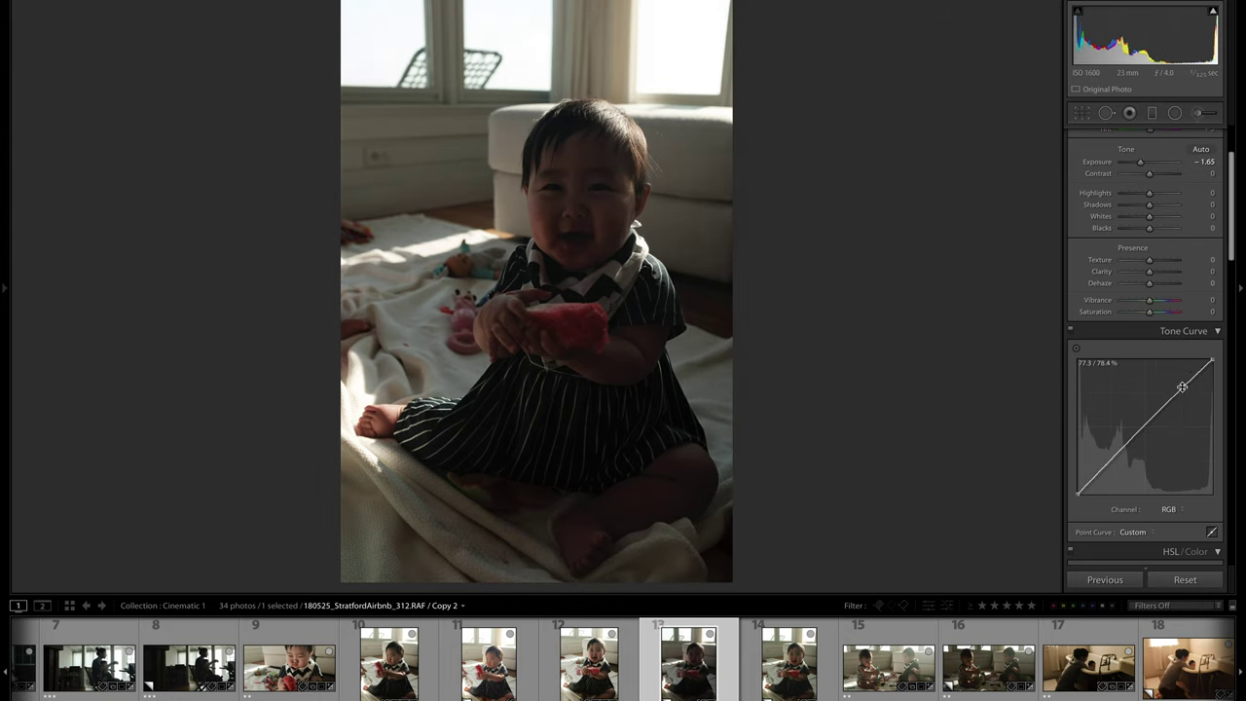
drag(1138, 428, 1137, 423)
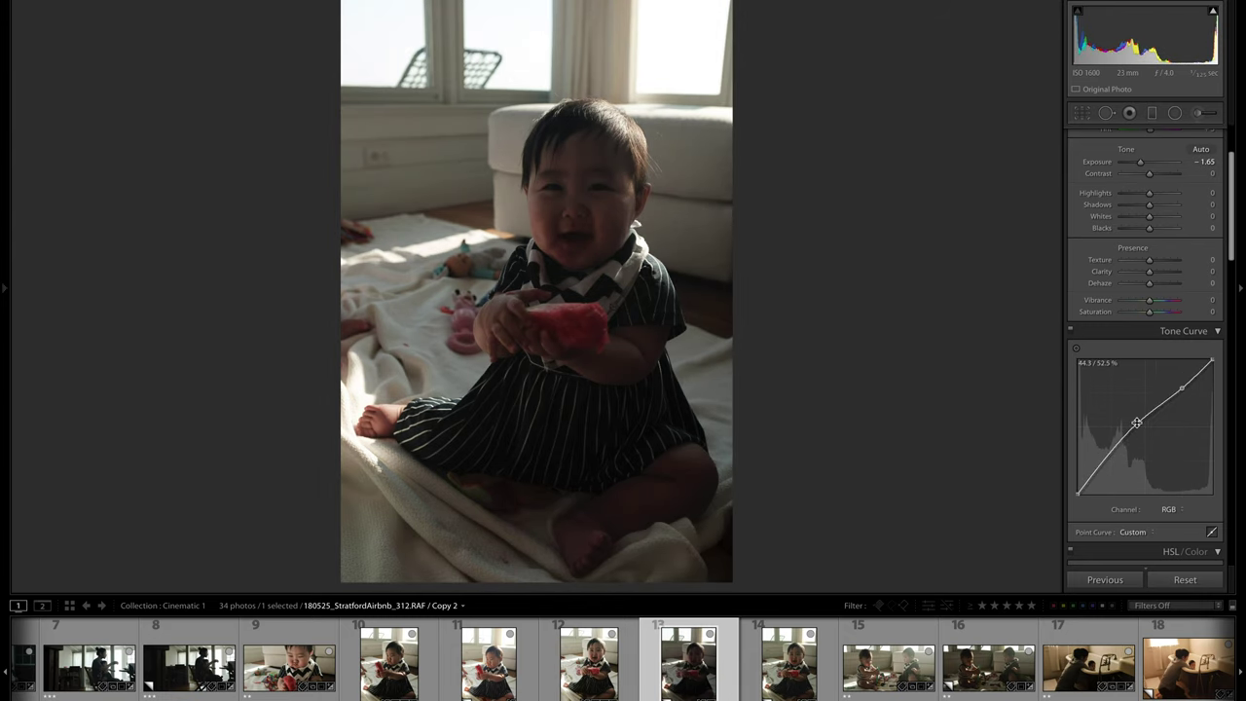
drag(1095, 474, 1099, 474)
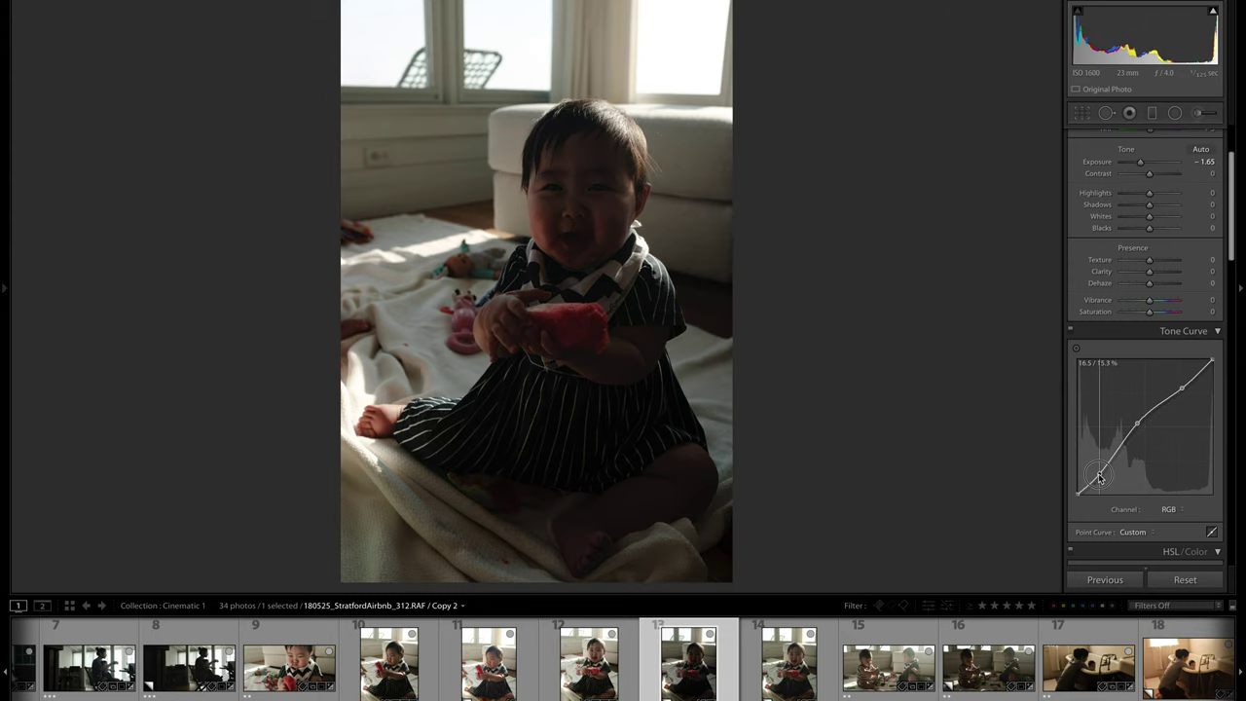
drag(1143, 423, 1128, 433)
key(ctrl+z)
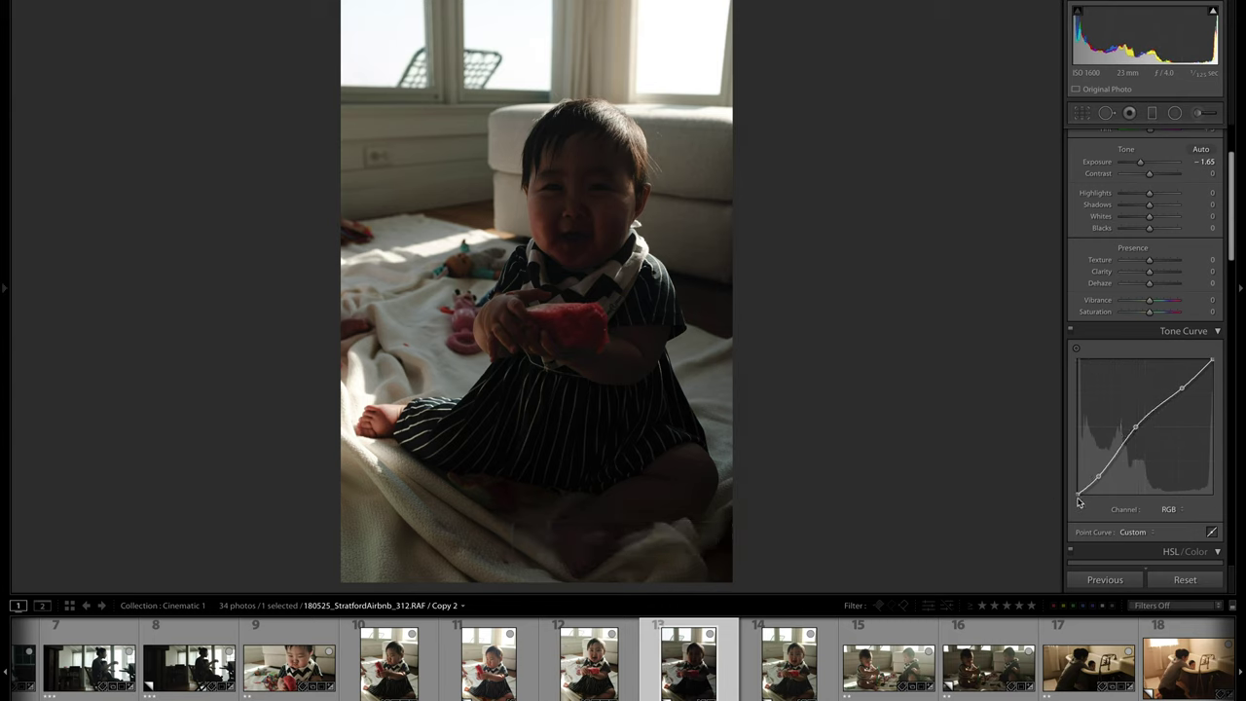
Test the curve's black point, then lower Exposure further to −2.25
mouse_move(1077, 495)
mouse_down()
mouse_move(1062, 491)
mouse_move(1077, 494)
mouse_up()
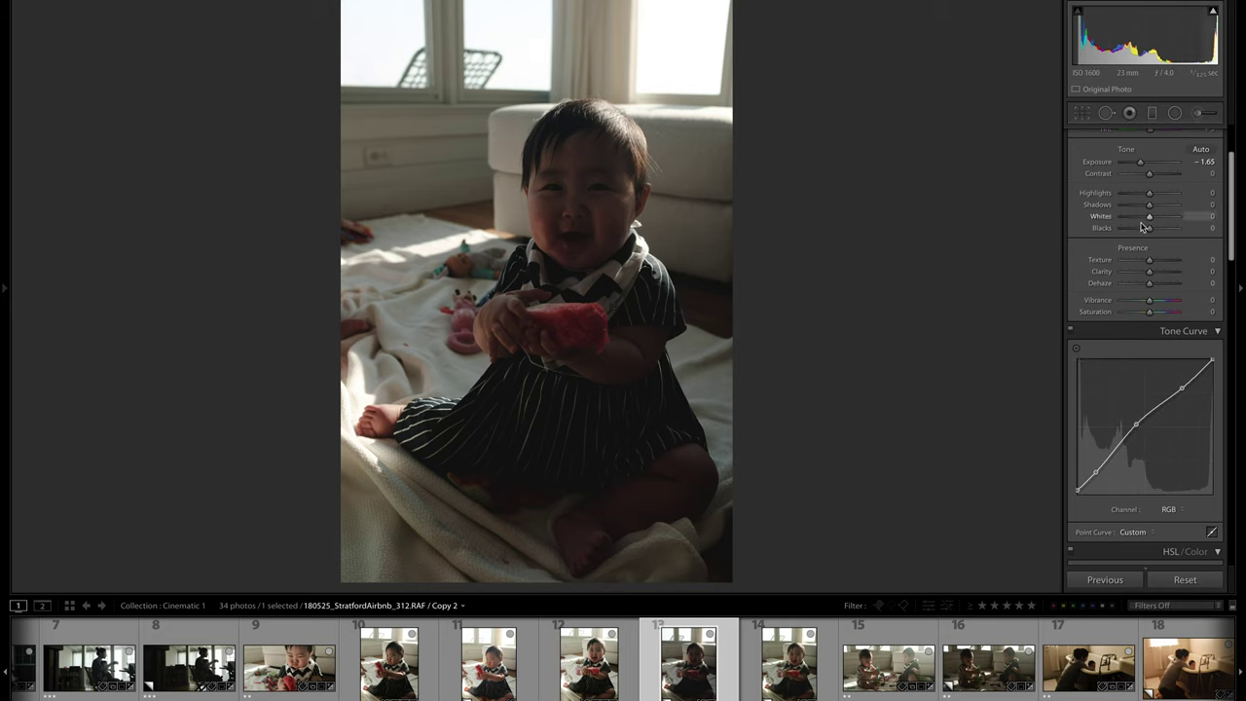
scroll(1134, 229, up, 4)
drag(1140, 258, 1137, 263)
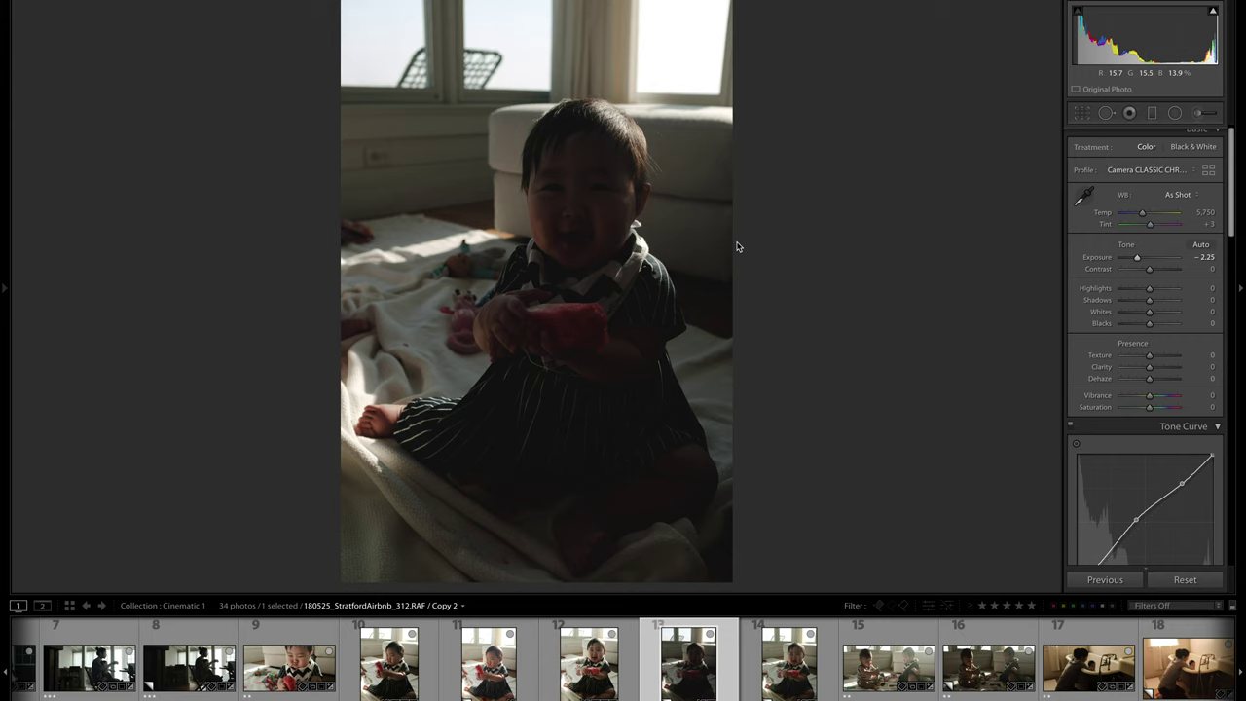
scroll(1199, 127, up, 1)
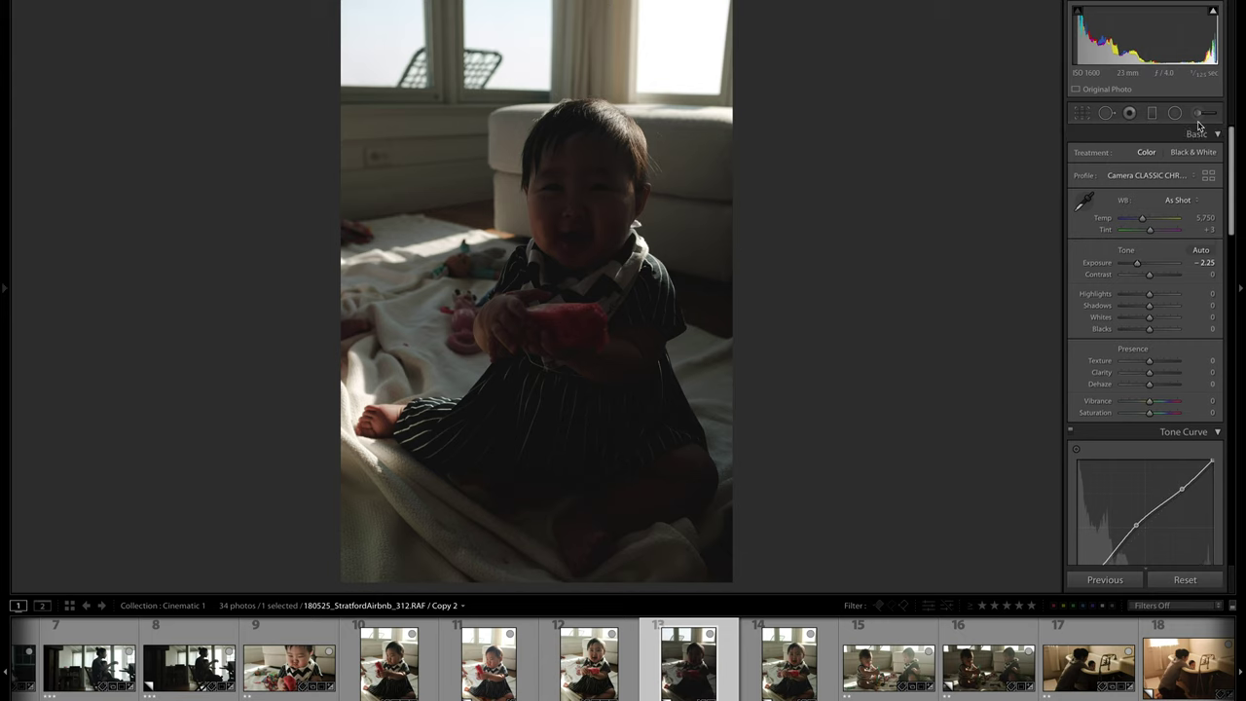
Paint an Adjustment Brush mask on the baby's face with Exposure 0.29 and Shadows 48
click(1199, 113)
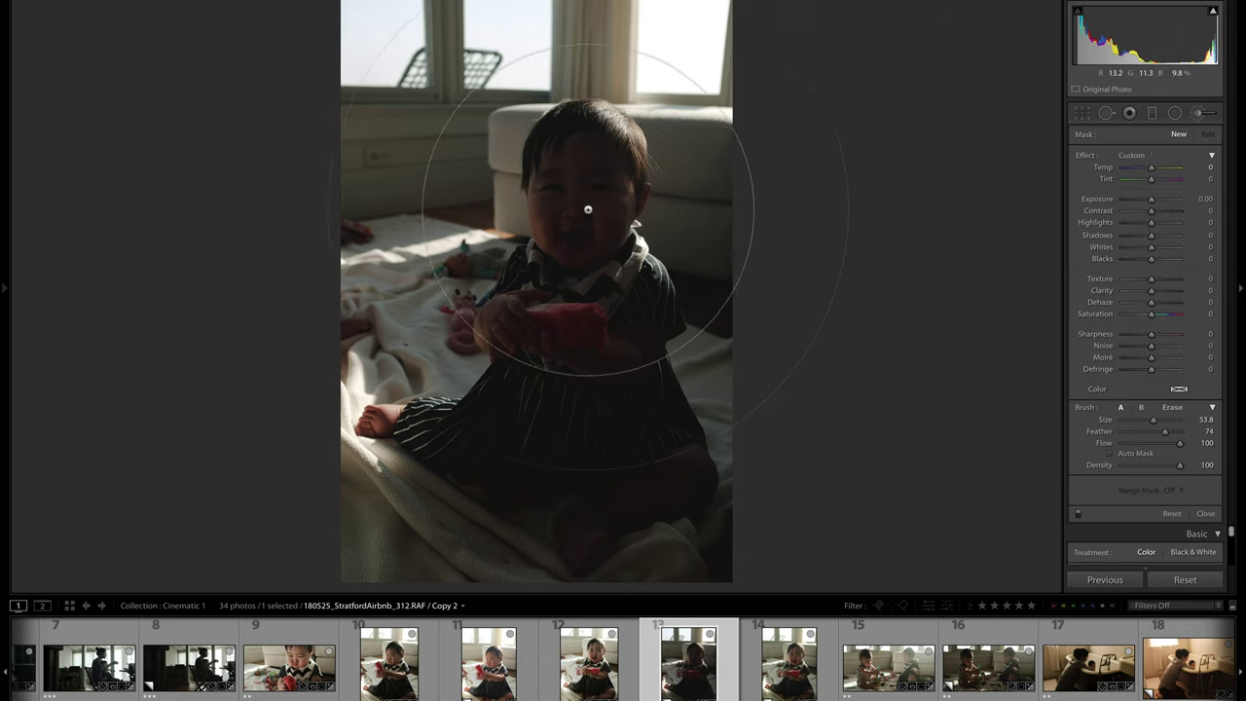
click(574, 215)
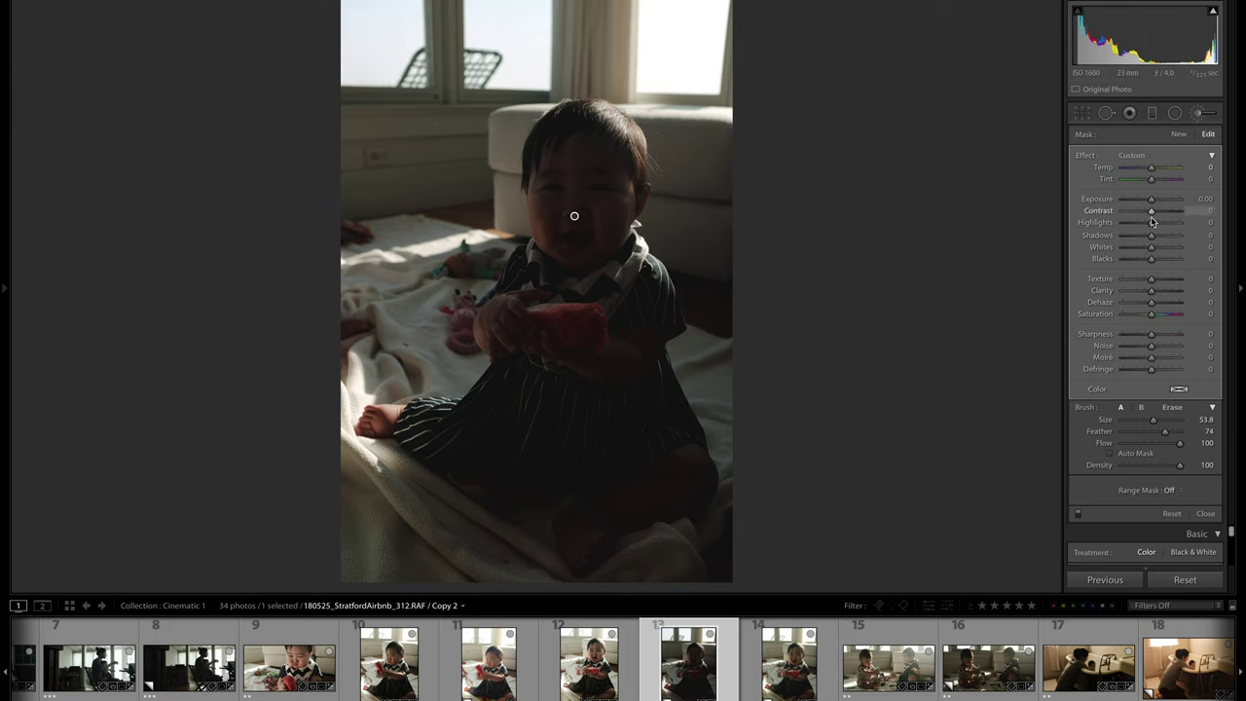
mouse_move(1152, 200)
mouse_down()
mouse_move(1168, 204)
mouse_move(1151, 201)
mouse_up()
key(ctrl+z)
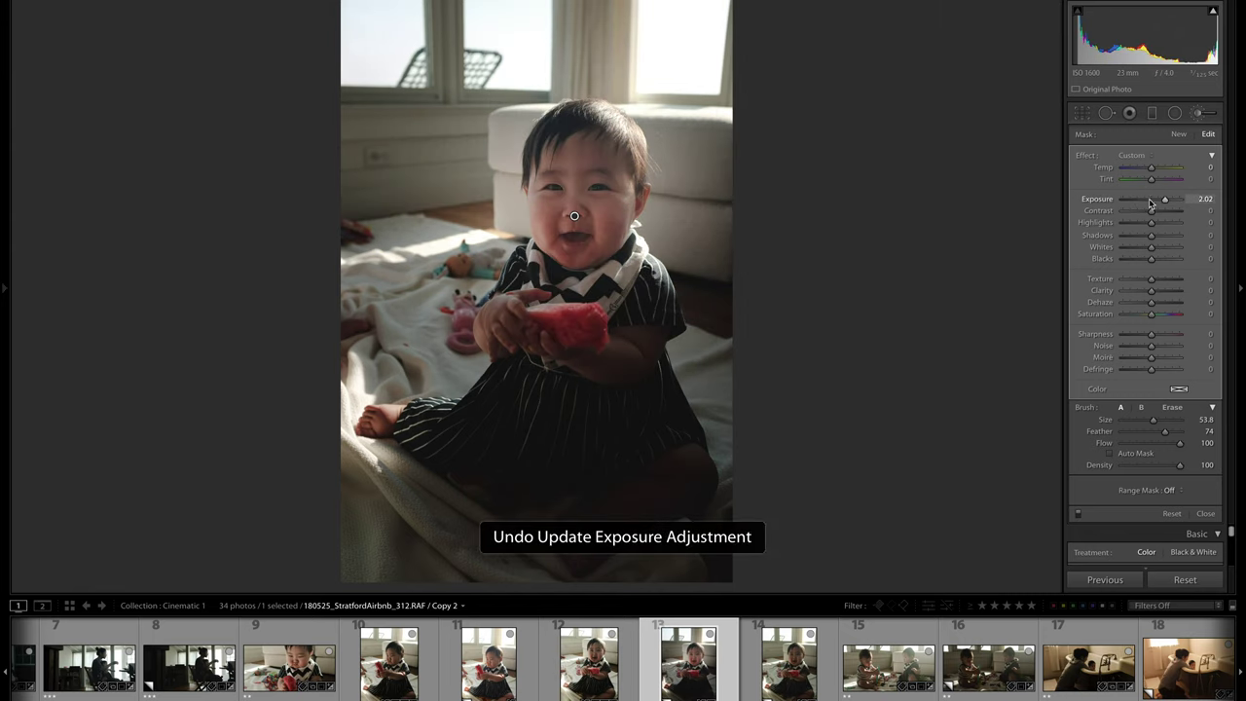
key(ctrl+z)
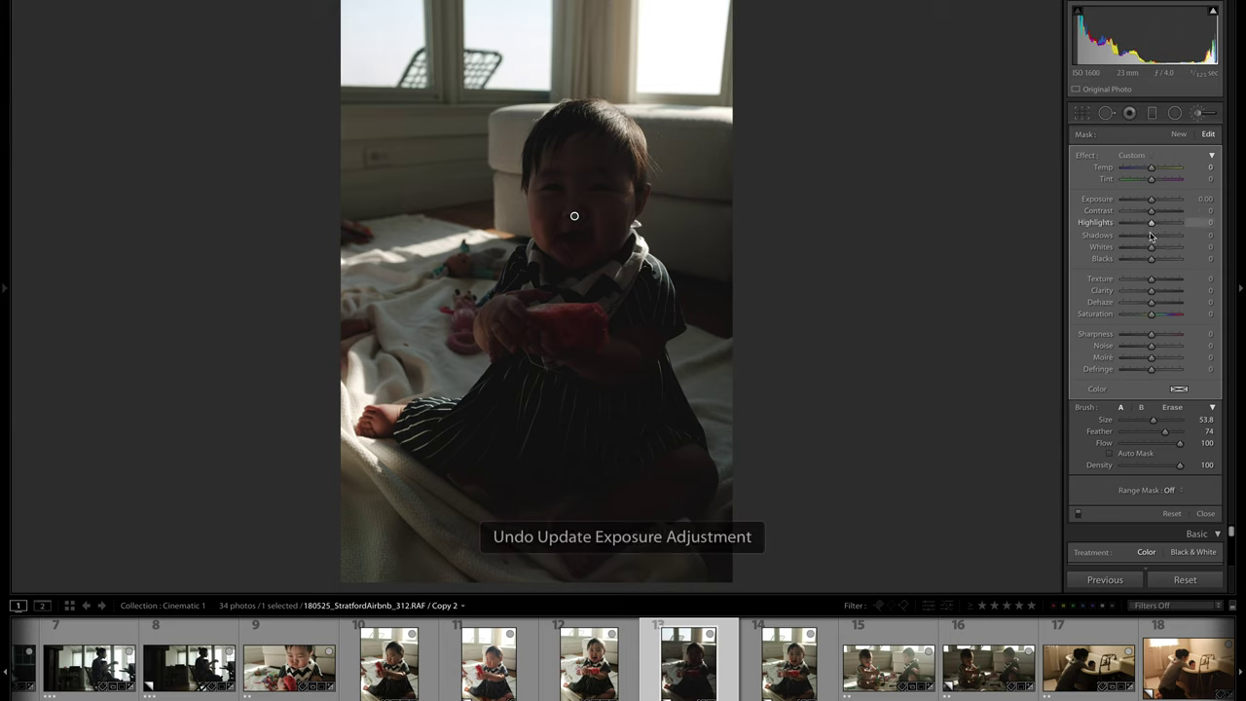
drag(1151, 234, 1174, 240)
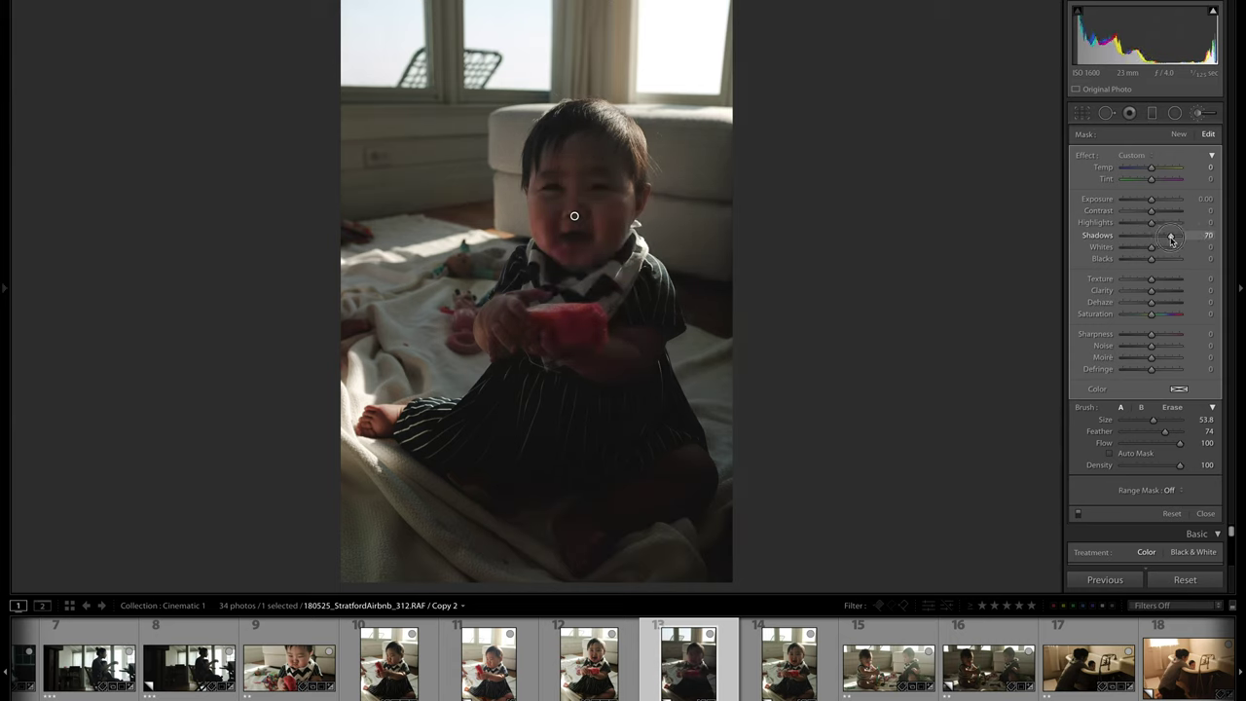
mouse_move(1167, 243)
mouse_down()
mouse_move(1199, 236)
mouse_move(1162, 236)
mouse_move(1154, 202)
mouse_up()
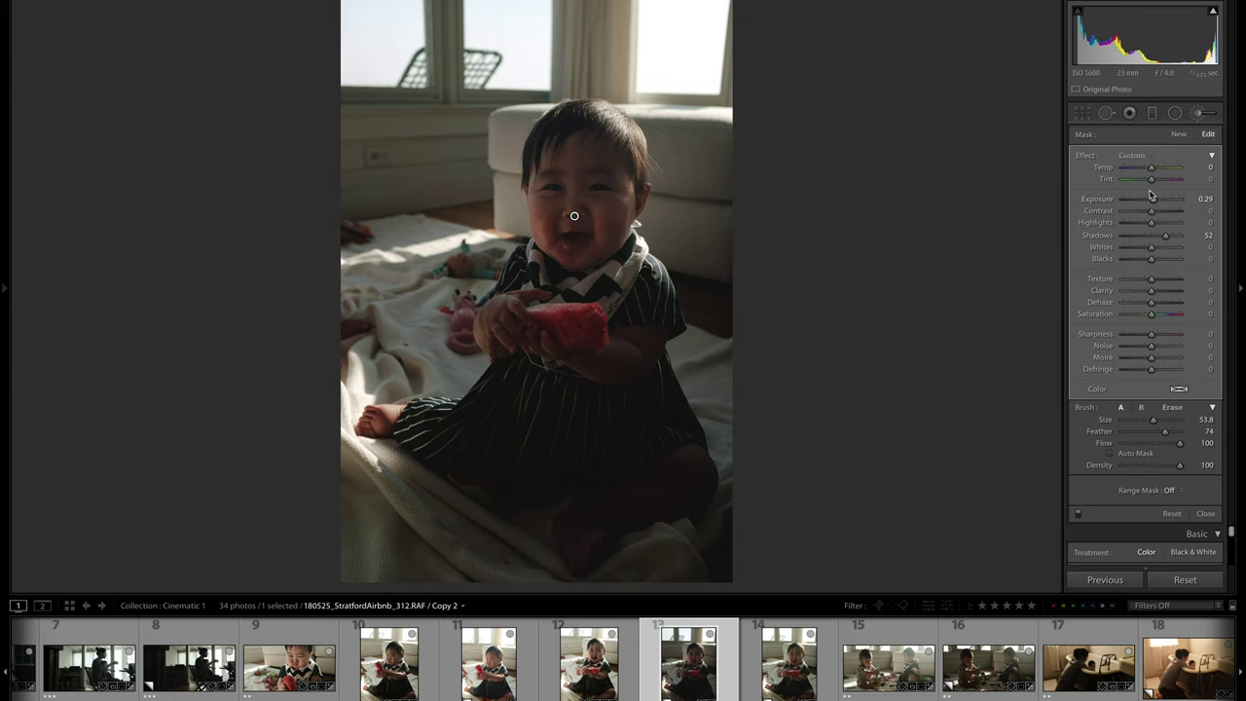
drag(1167, 237, 1166, 240)
key(k)
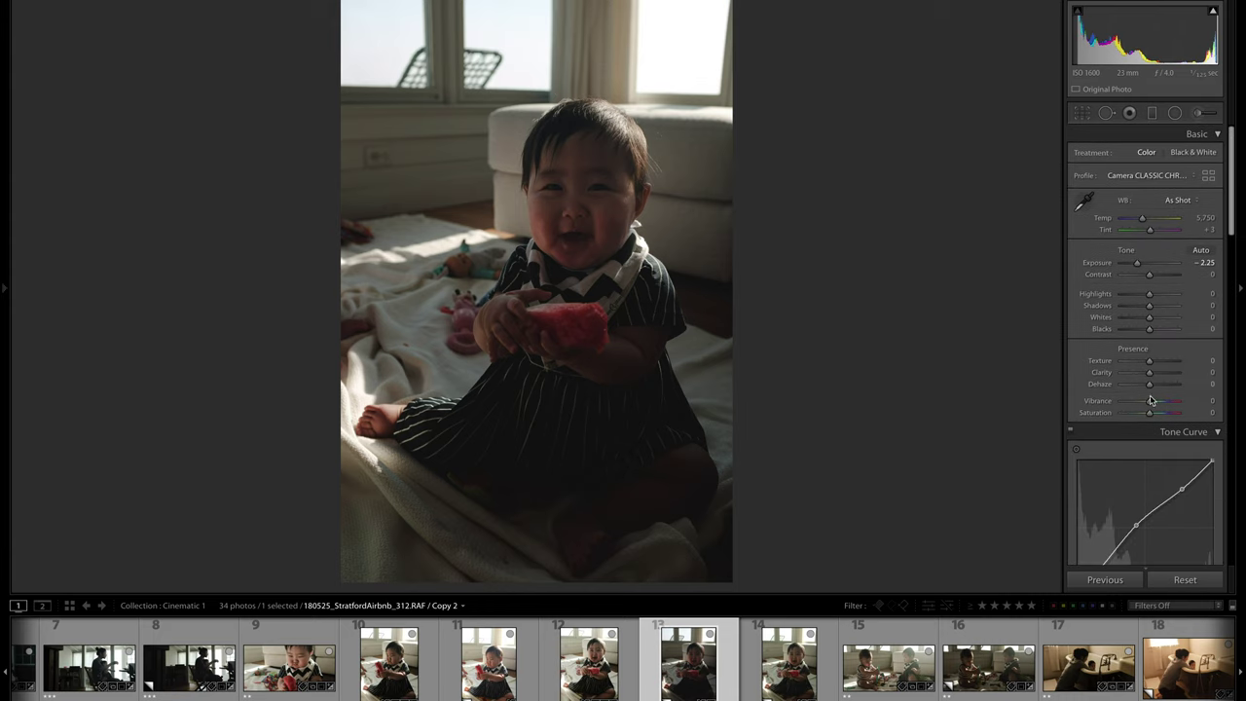
Lower Saturation to −16 and lift Shadows to +25, leaving Highlights unchanged
drag(1149, 416, 1143, 415)
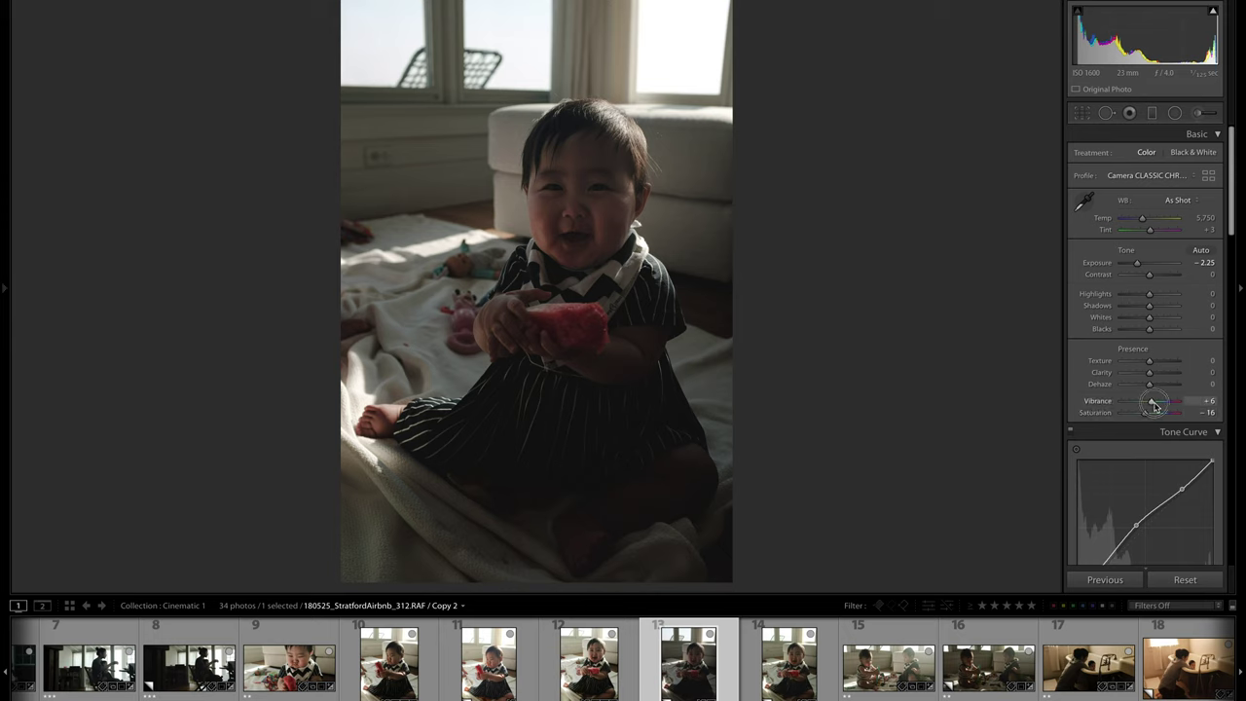
drag(1149, 294, 1156, 309)
key(ctrl+z)
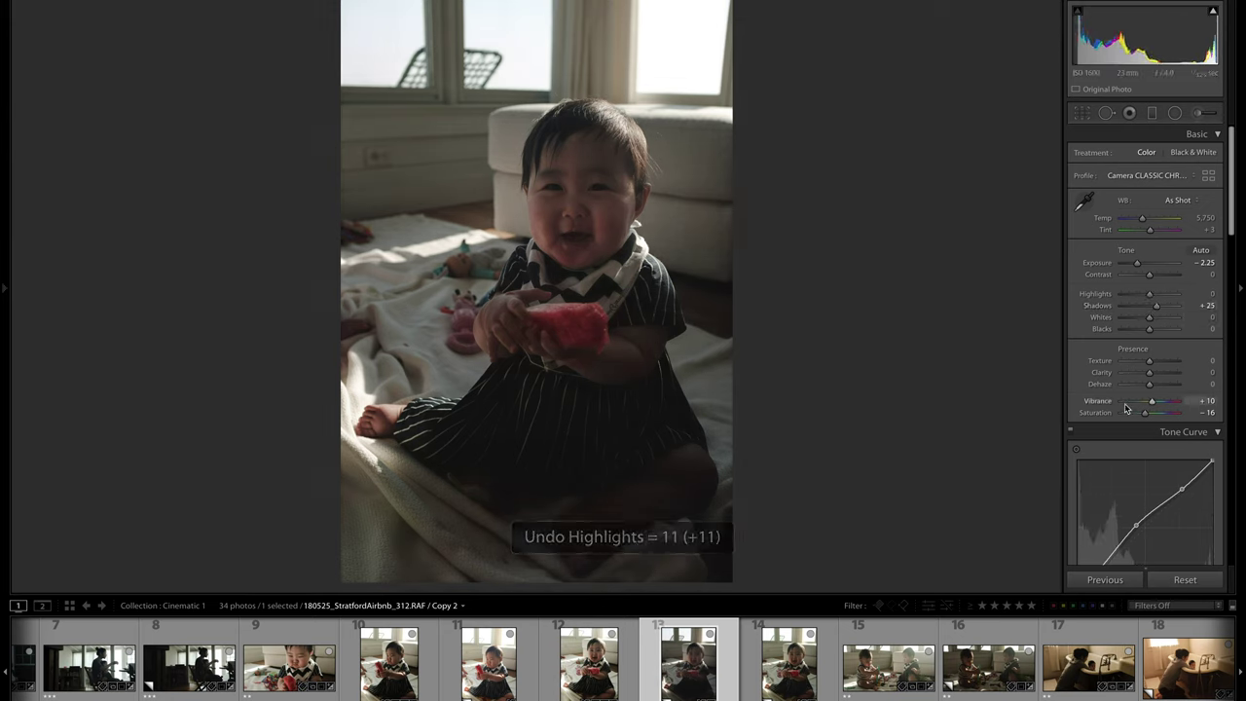
scroll(1148, 292, down, 2)
drag(1150, 177, 1145, 167)
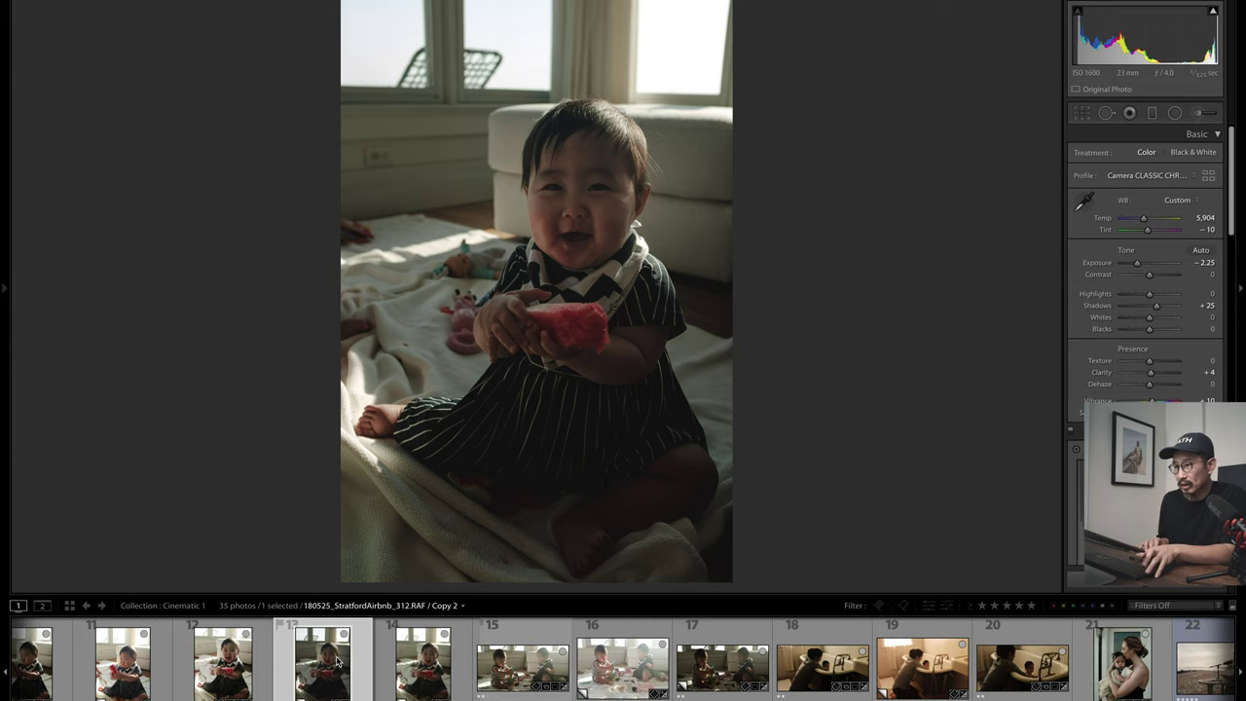
Copy the graded develop settings and move to the photo of two babies playing
key(super+shift+c)
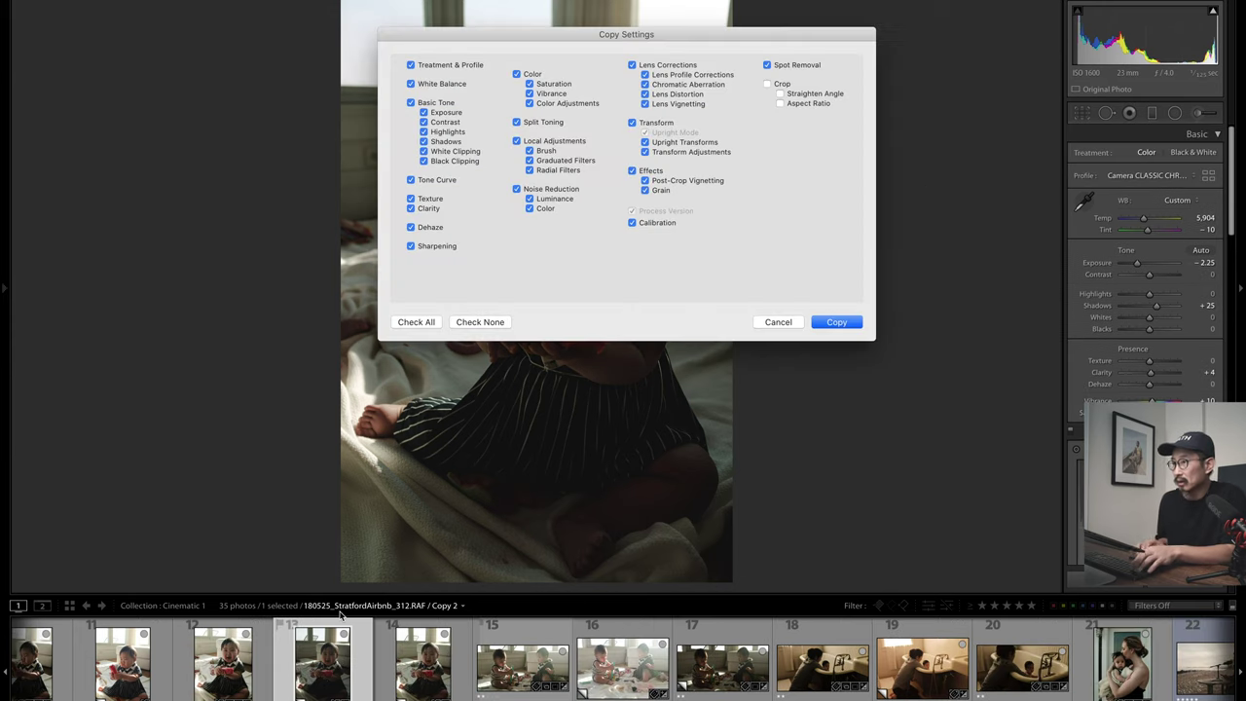
click(835, 321)
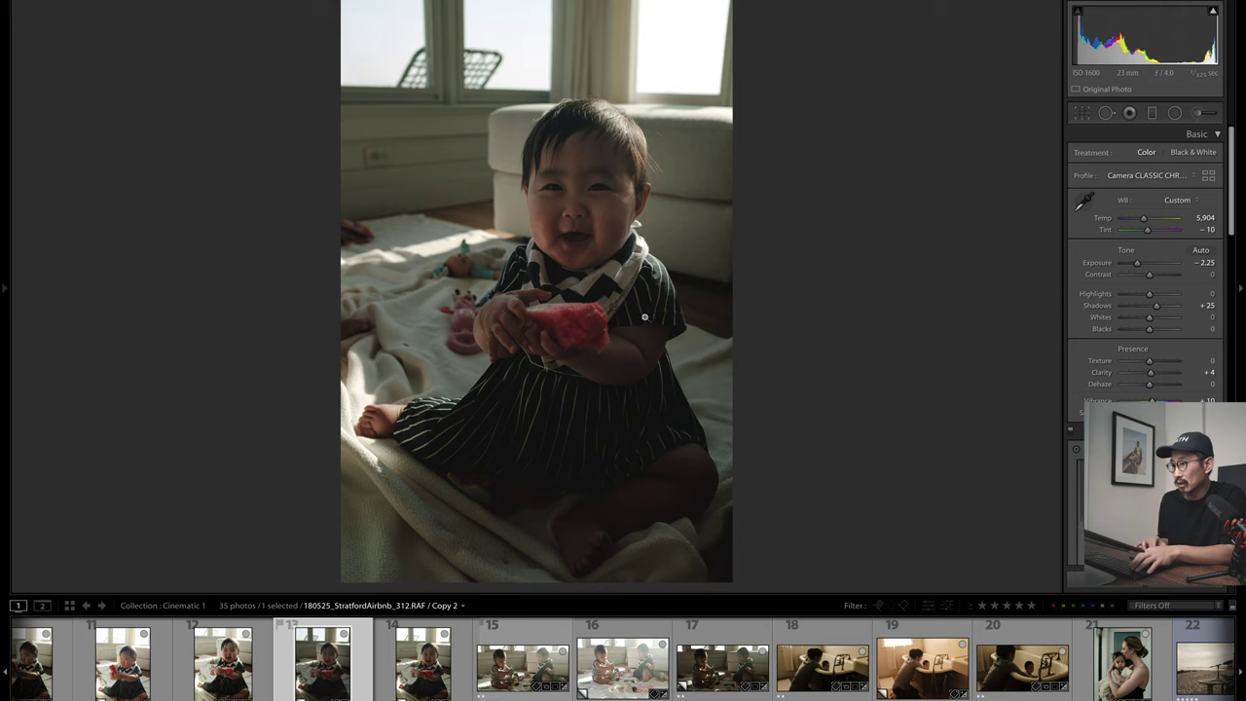
click(623, 666)
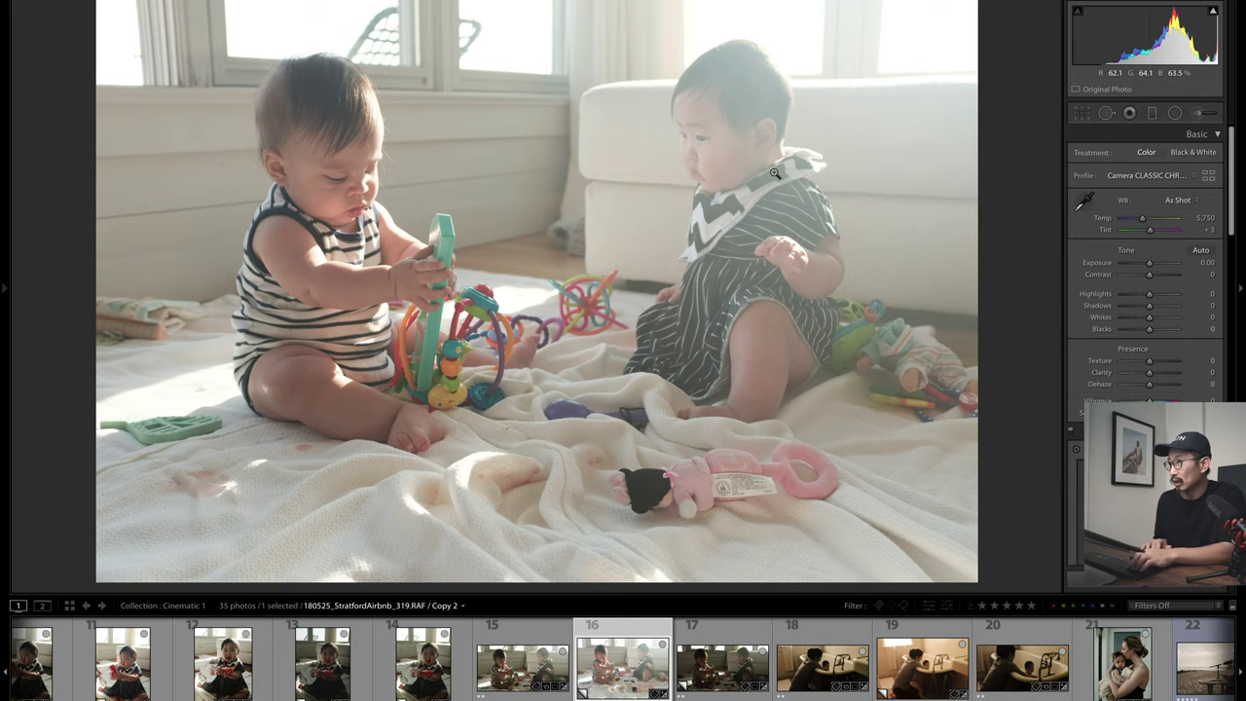
Crop the two-babies photo to 2 x 1, shifting the picture down in the frame
key(r)
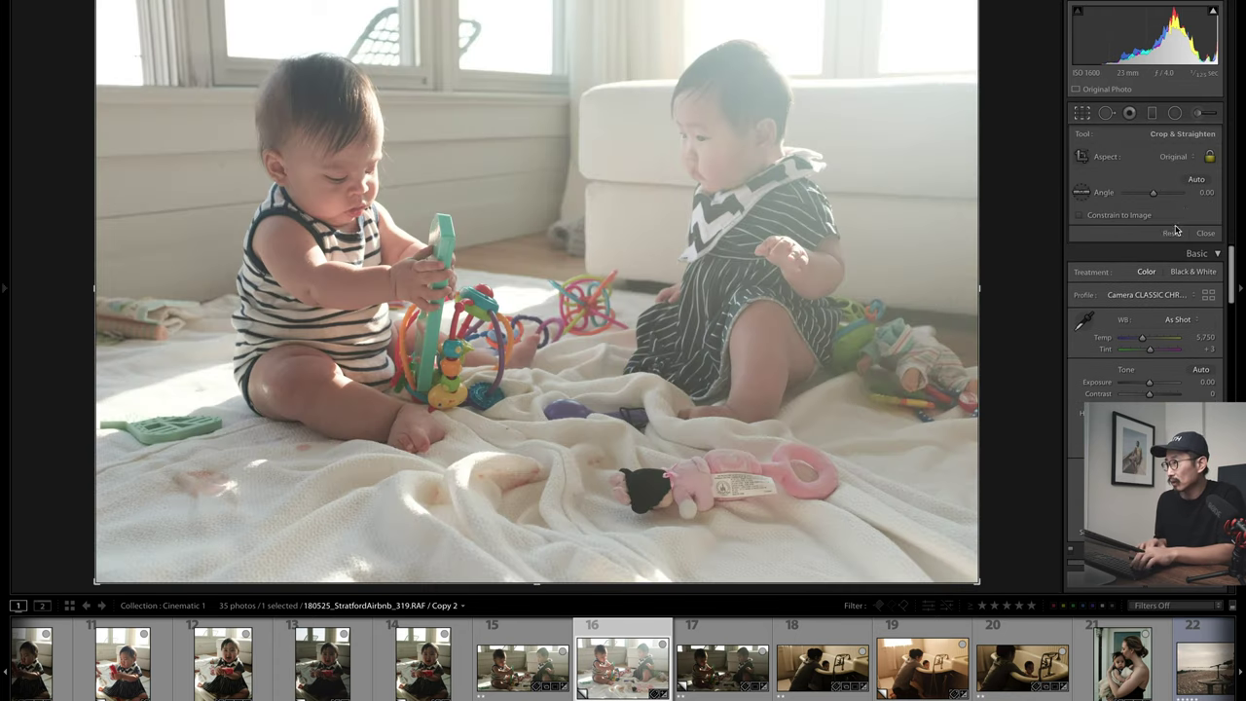
click(1177, 157)
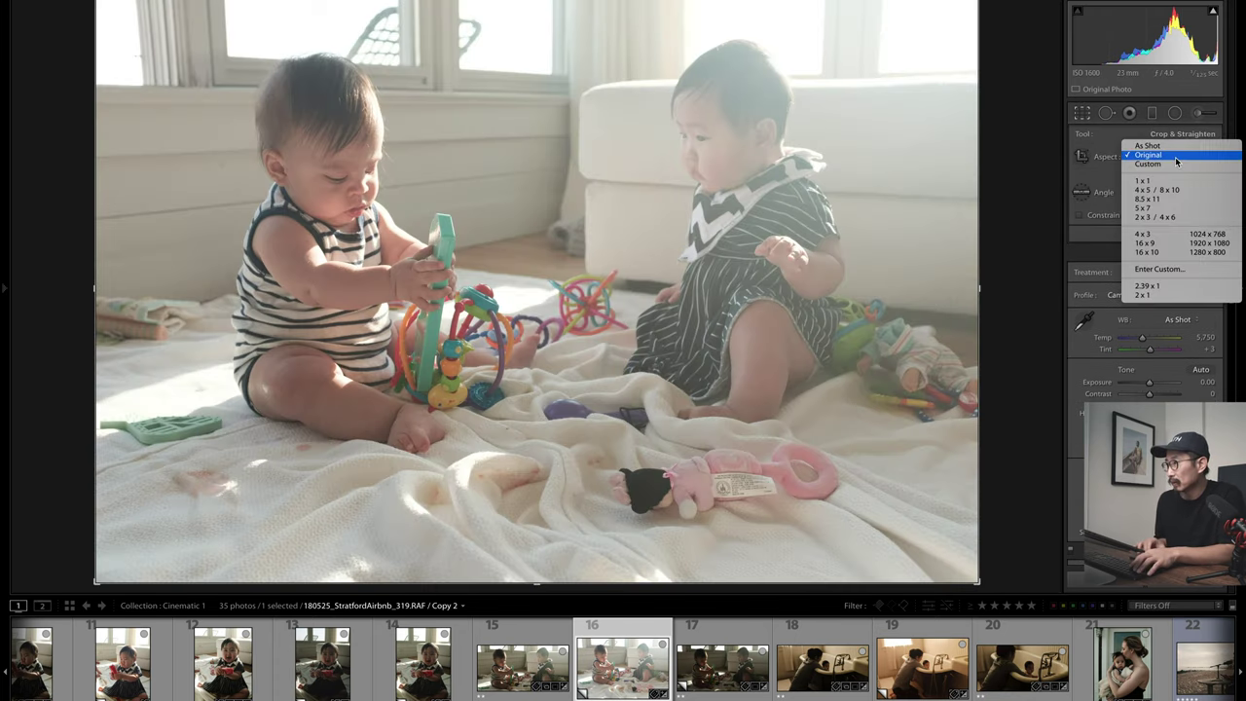
click(1151, 294)
drag(648, 256, 651, 305)
key(Return)
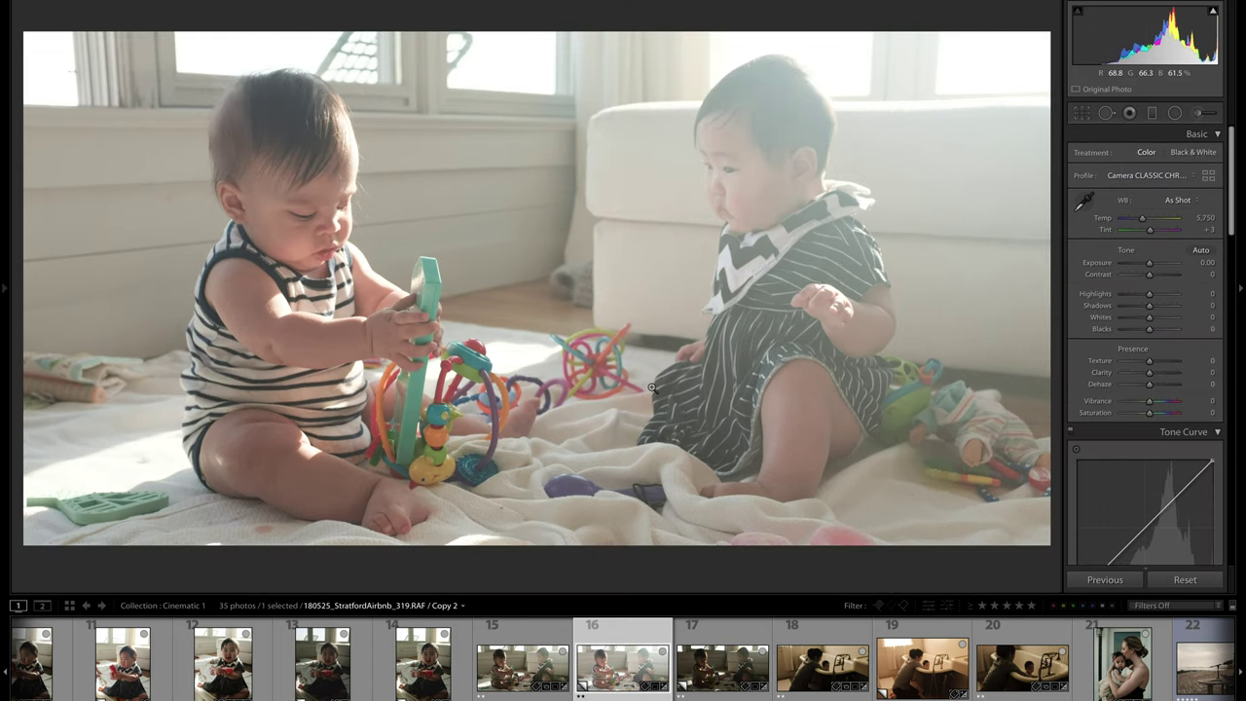
click(324, 670)
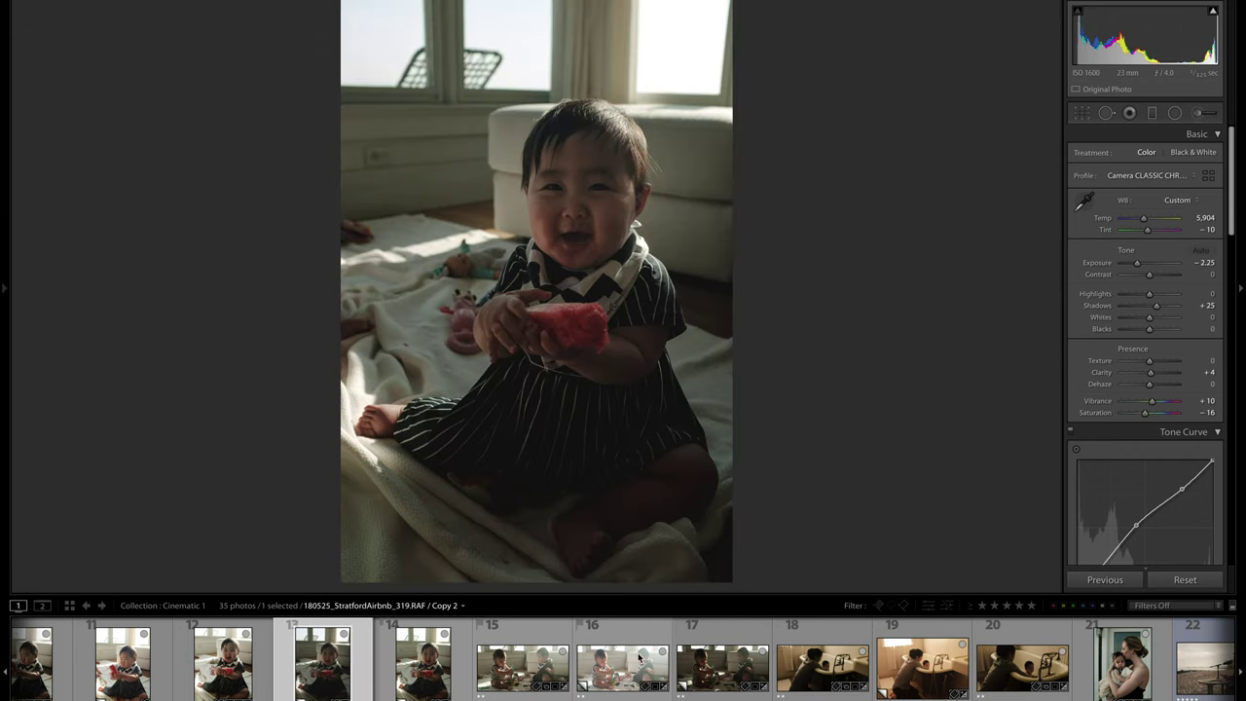
click(640, 659)
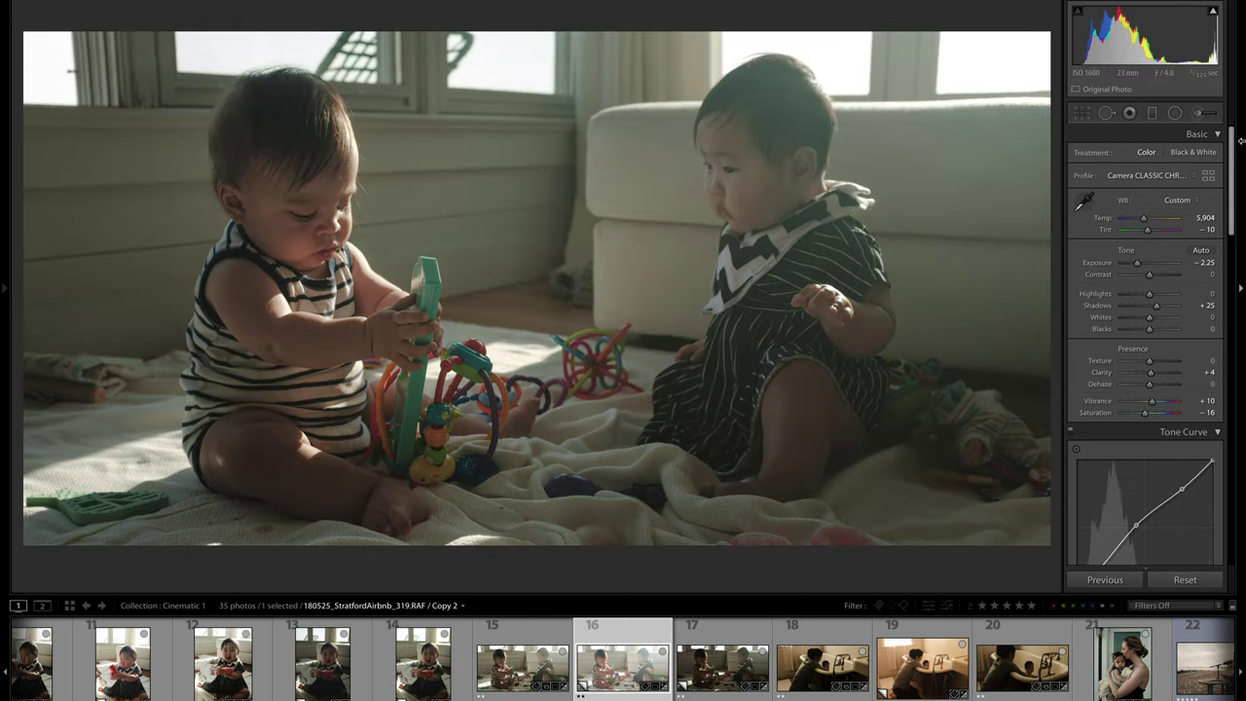
Darken the two-babies photo to −2.70 exposure and lower its tone curve's shadow point slightly
drag(1138, 264, 1137, 265)
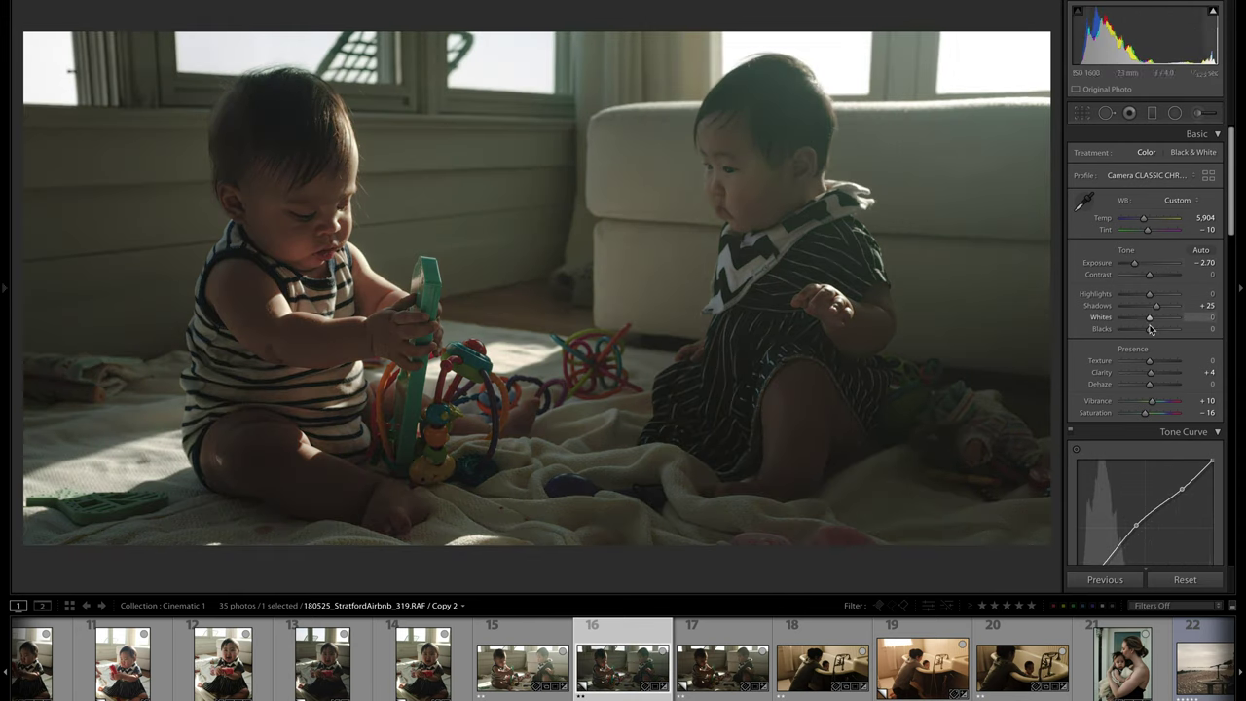
scroll(1078, 451, down, 4)
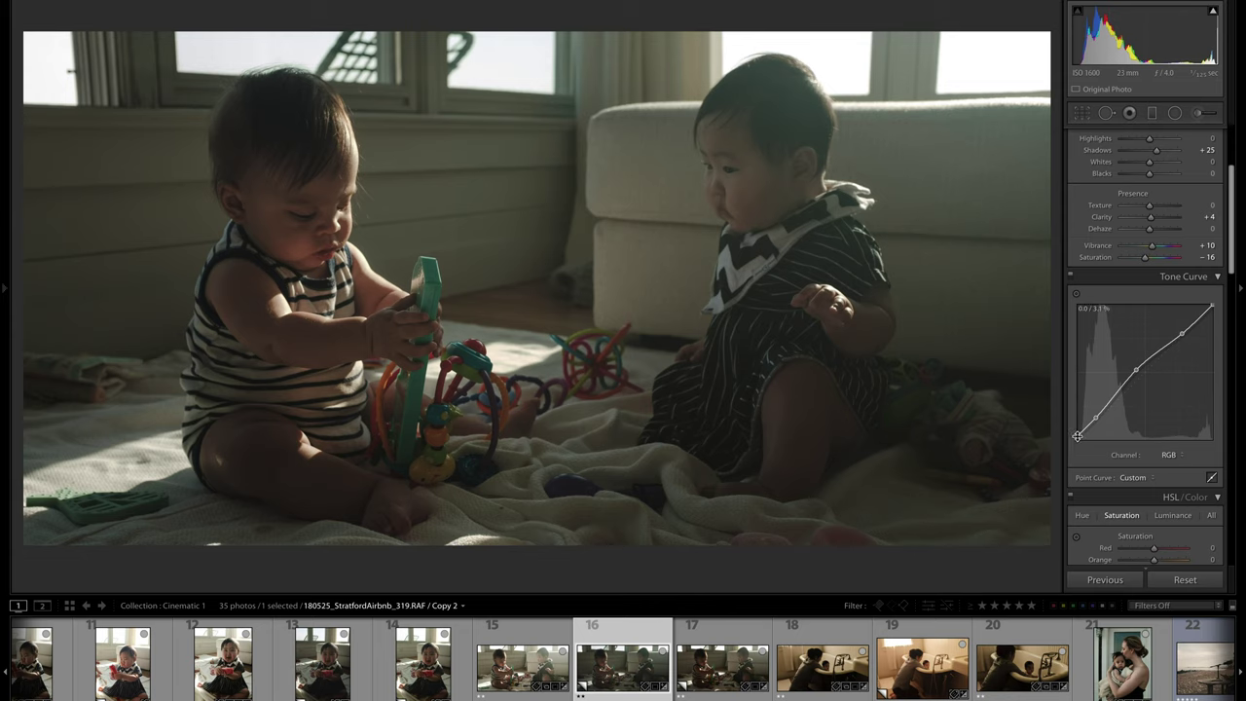
mouse_move(1078, 436)
mouse_down()
mouse_move(1079, 331)
mouse_move(1079, 437)
mouse_up()
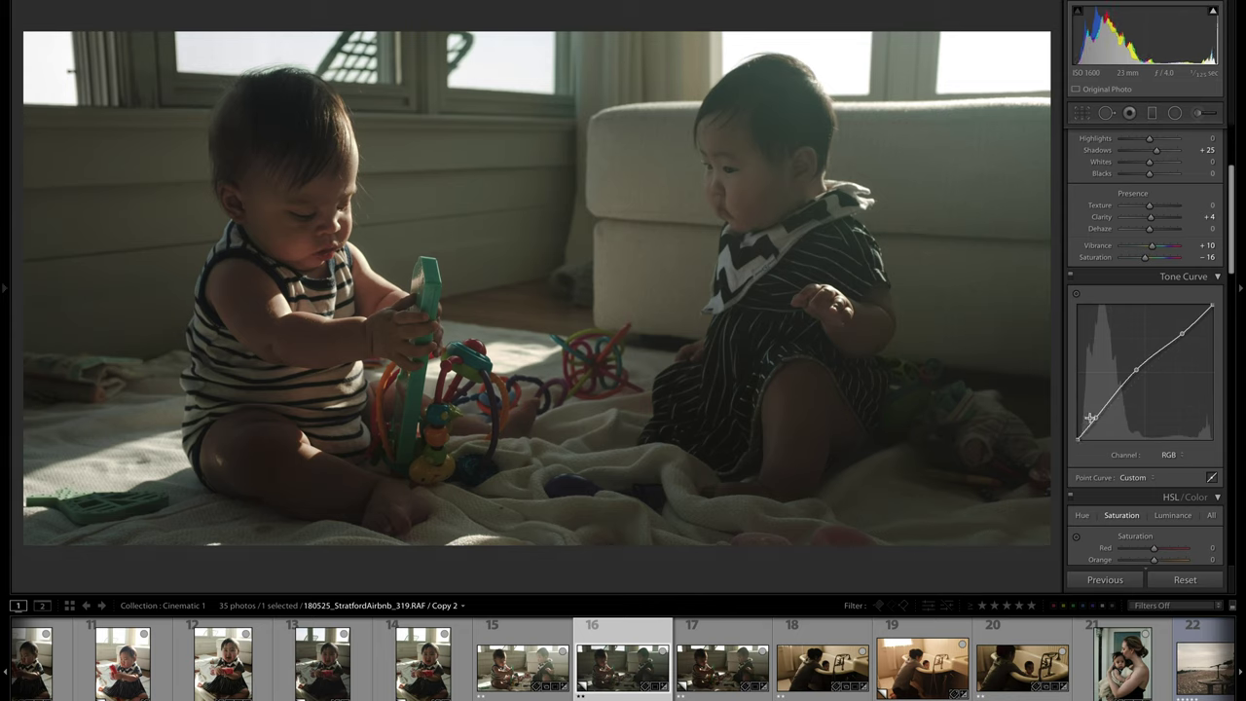
drag(1091, 417, 1102, 427)
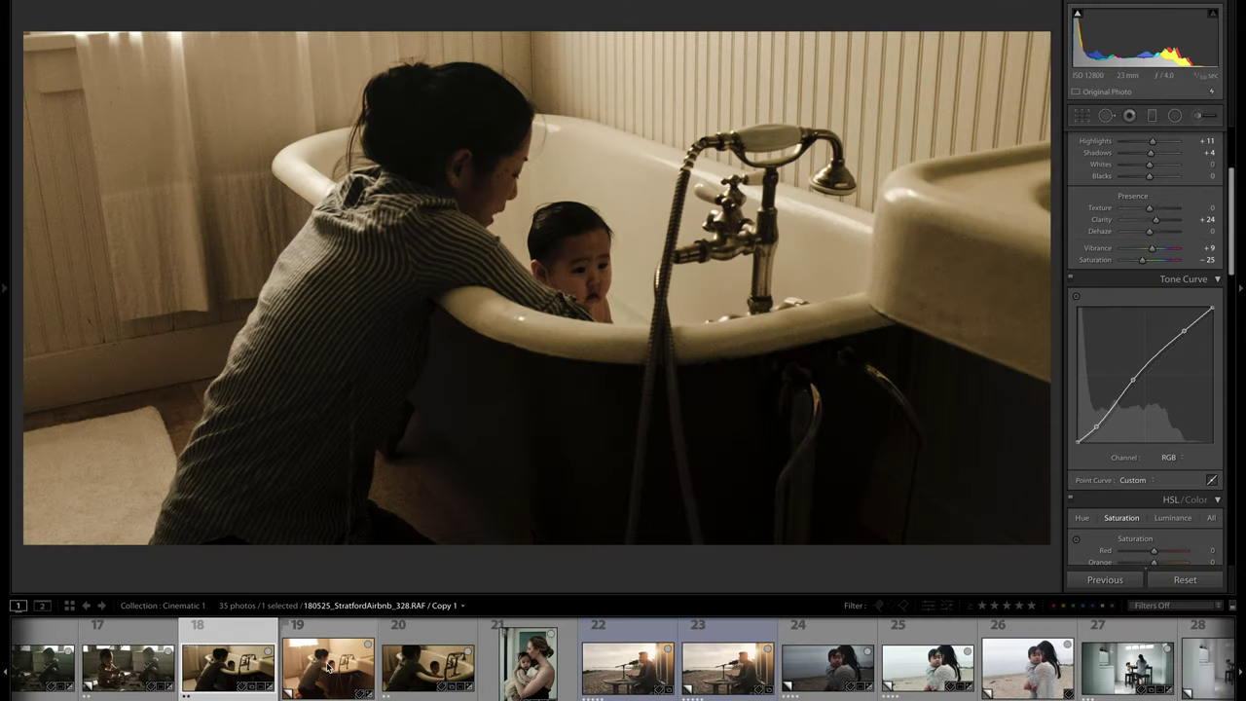
Open the bathtub photo in Crop & Straighten with the Aspect ratio list showing
click(328, 668)
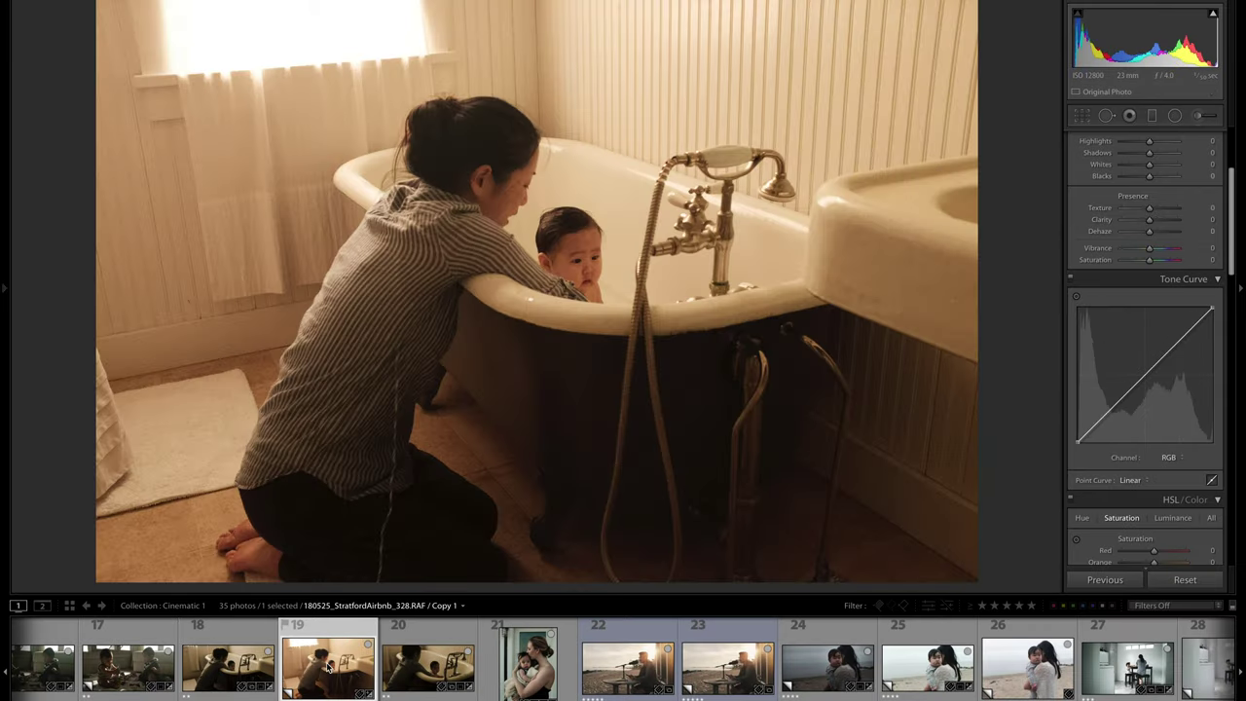
scroll(1153, 187, up, 3)
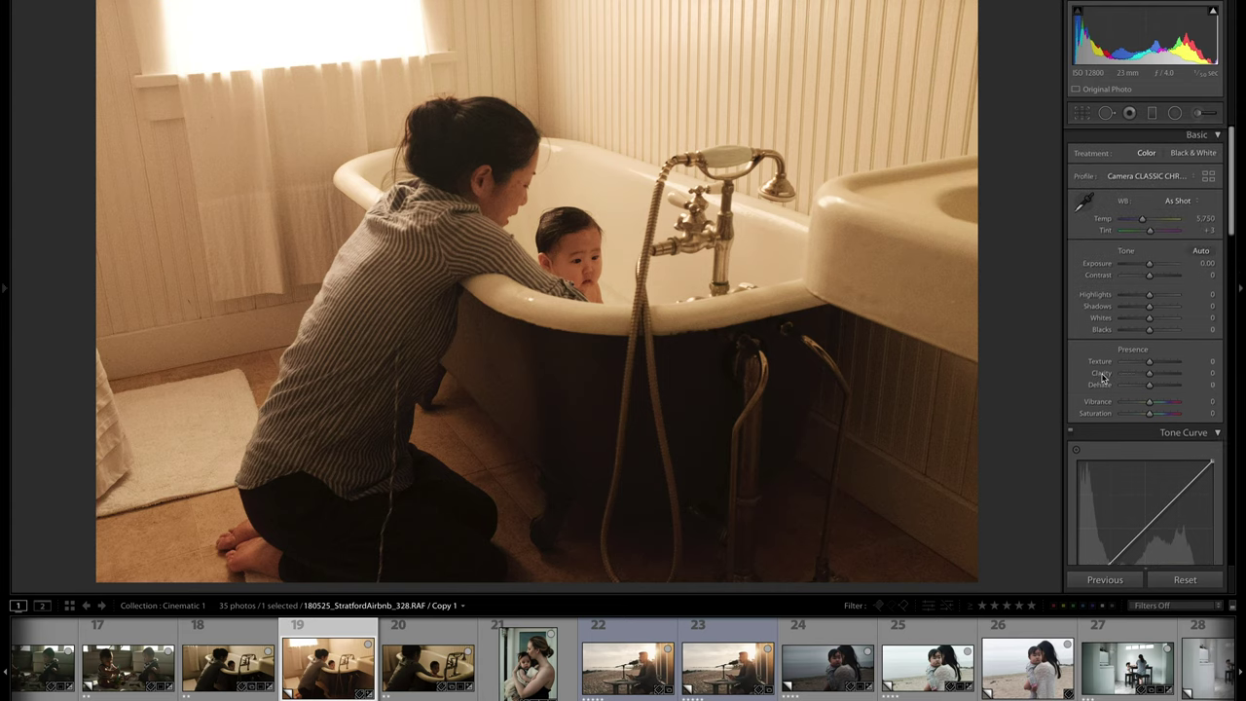
key(r)
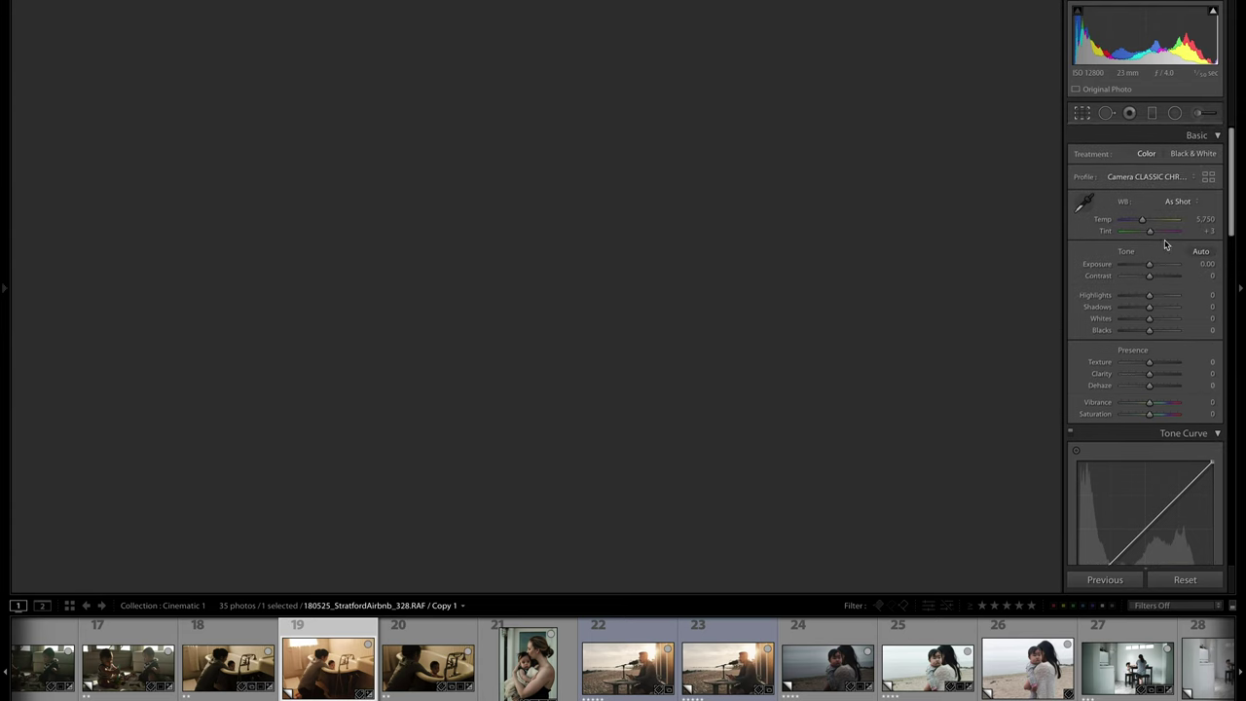
click(1189, 156)
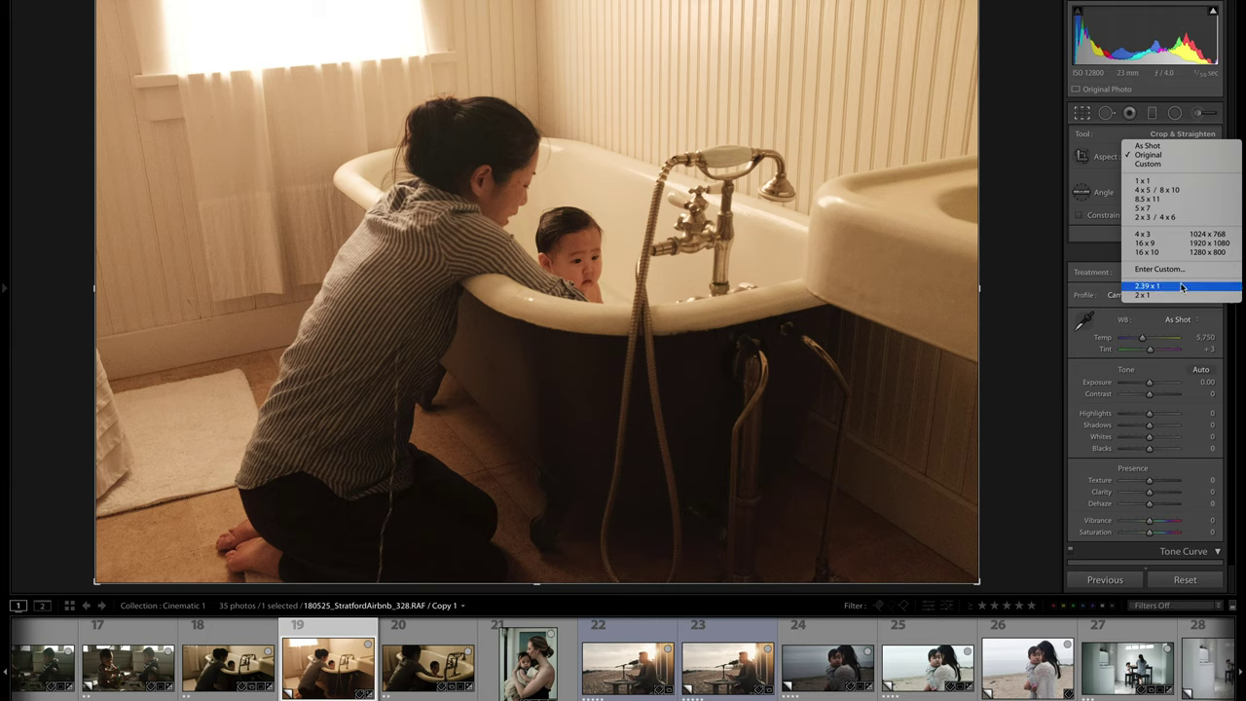
Apply a repositioned 2 x 1 crop to the bathtub photo and set Exposure to −1.70
click(1183, 294)
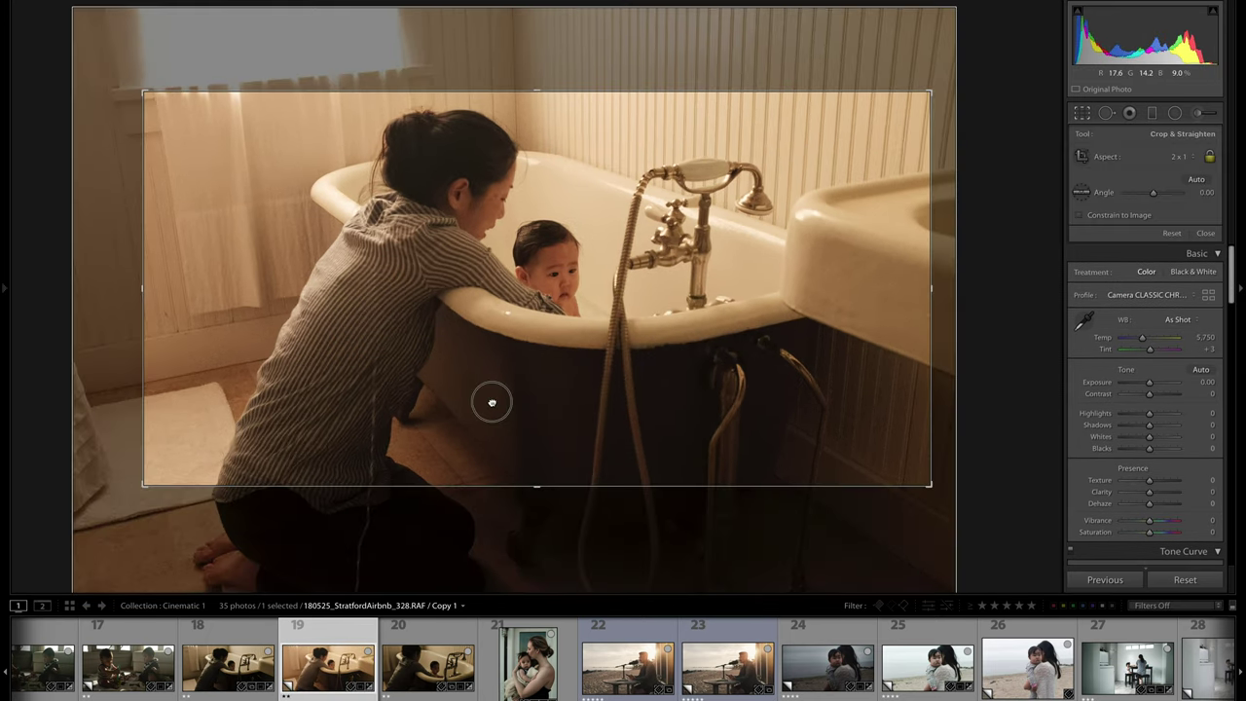
drag(484, 400, 494, 402)
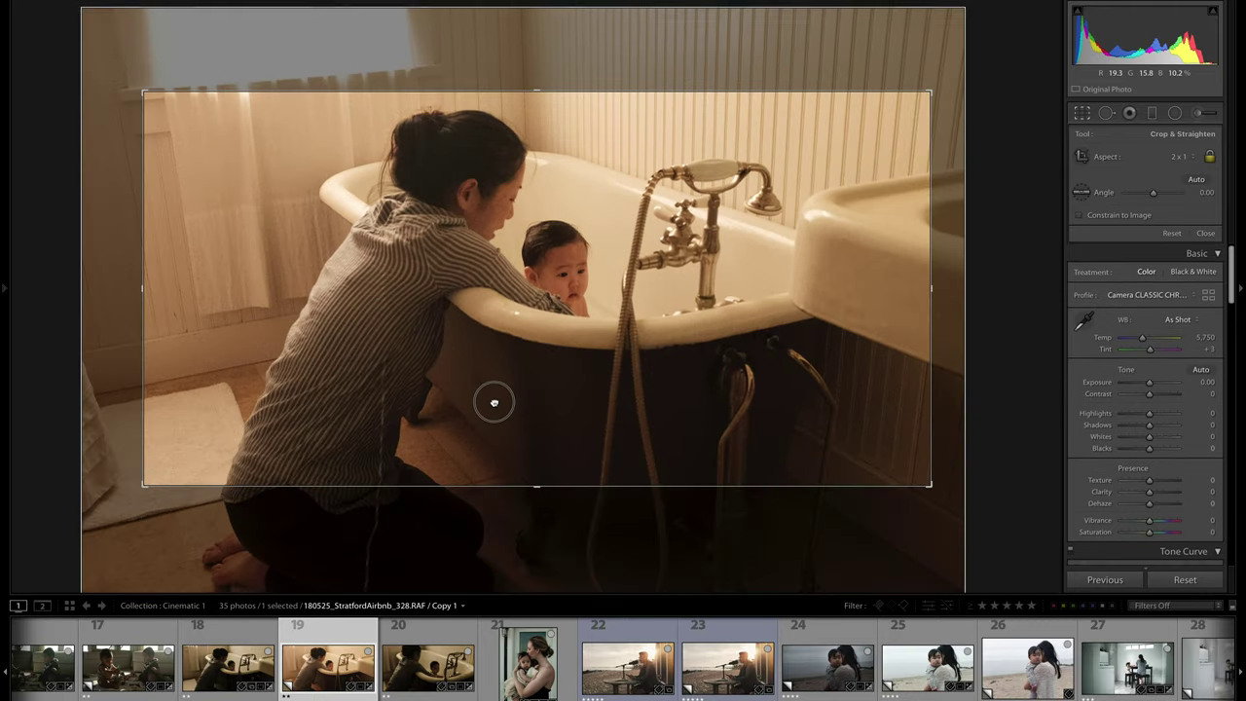
key(Return)
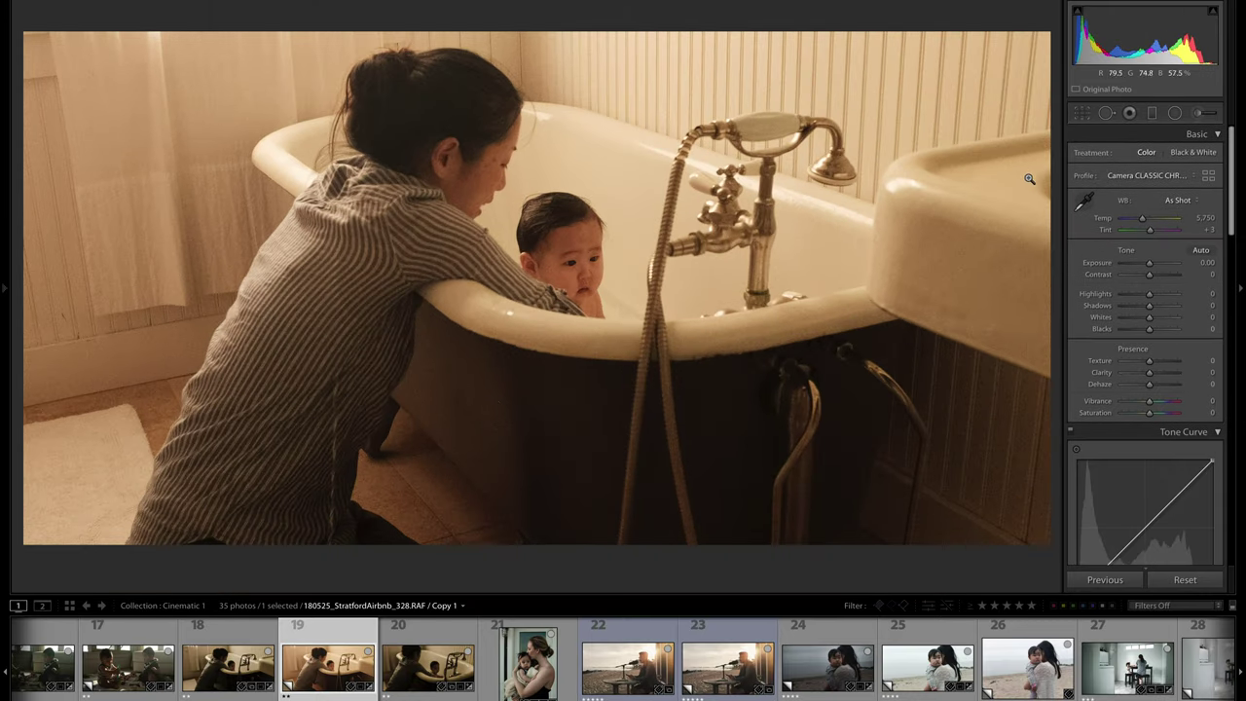
drag(1150, 264, 1143, 269)
Add shadow, midtone and highlight curve points, pulling shadows down and raising the midtones
scroll(1141, 282, down, 5)
click(1104, 381)
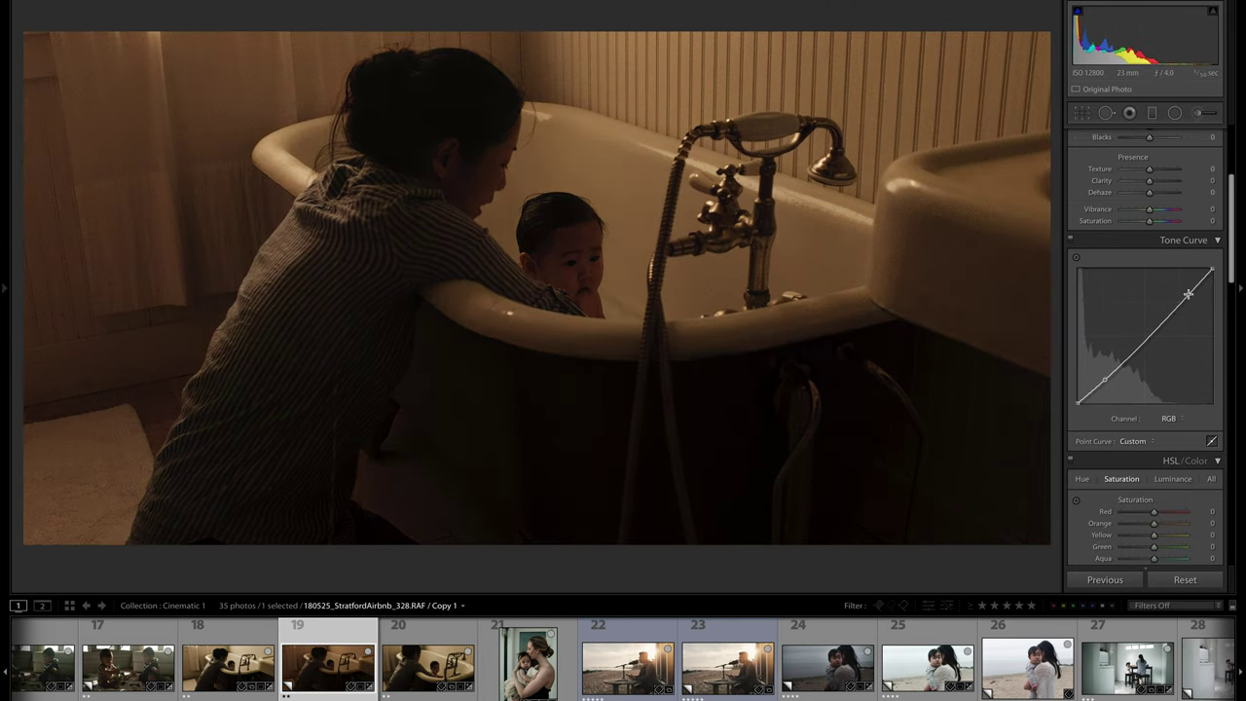
click(1191, 290)
drag(1148, 333, 1148, 341)
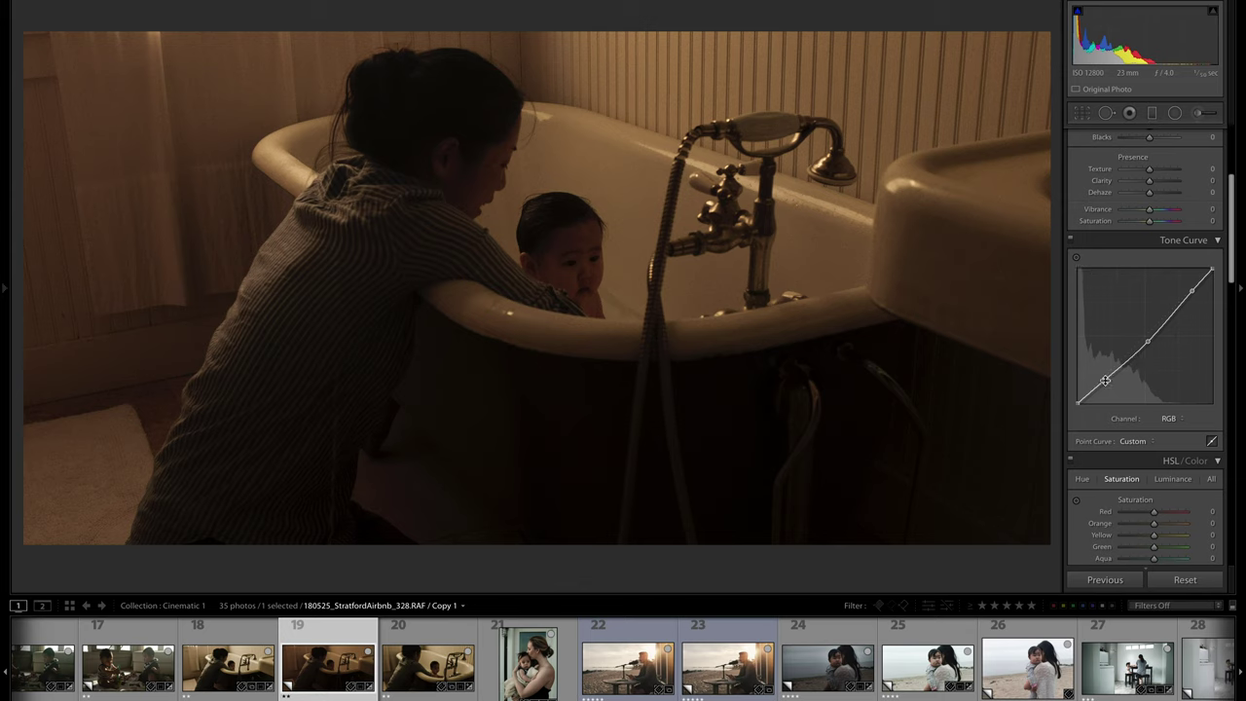
drag(1105, 379, 1097, 391)
drag(1148, 342, 1137, 336)
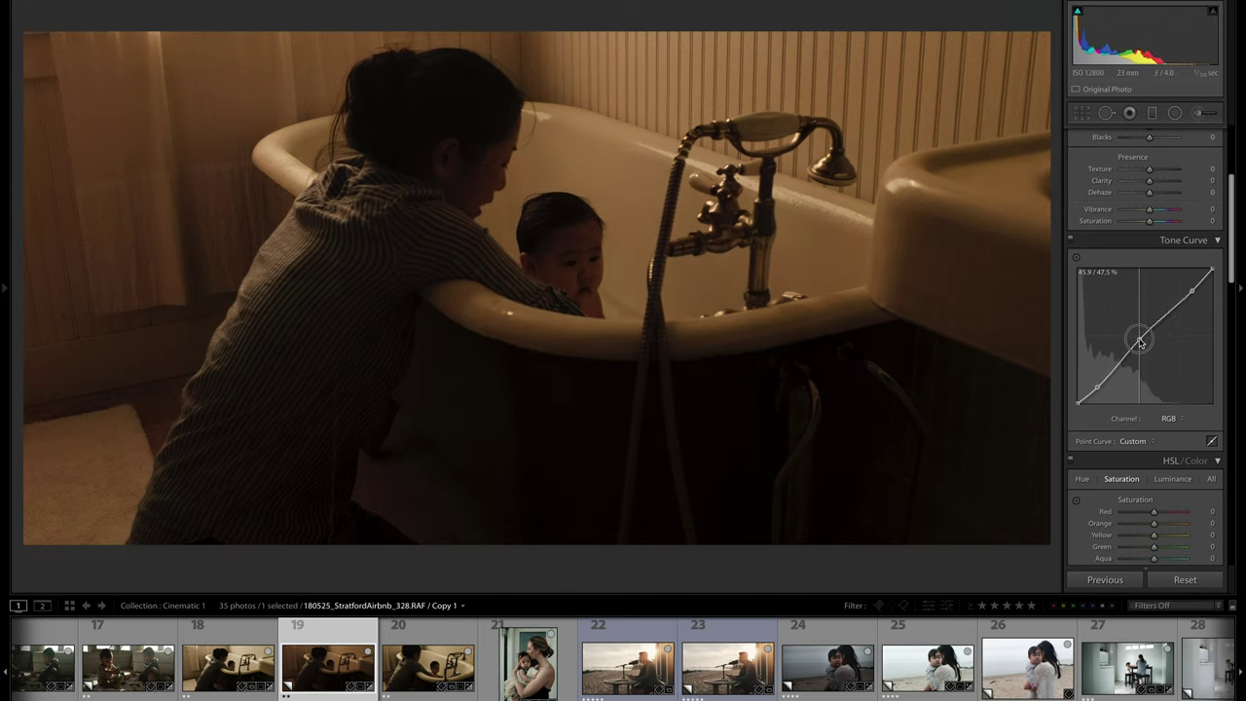
drag(1191, 290, 1193, 290)
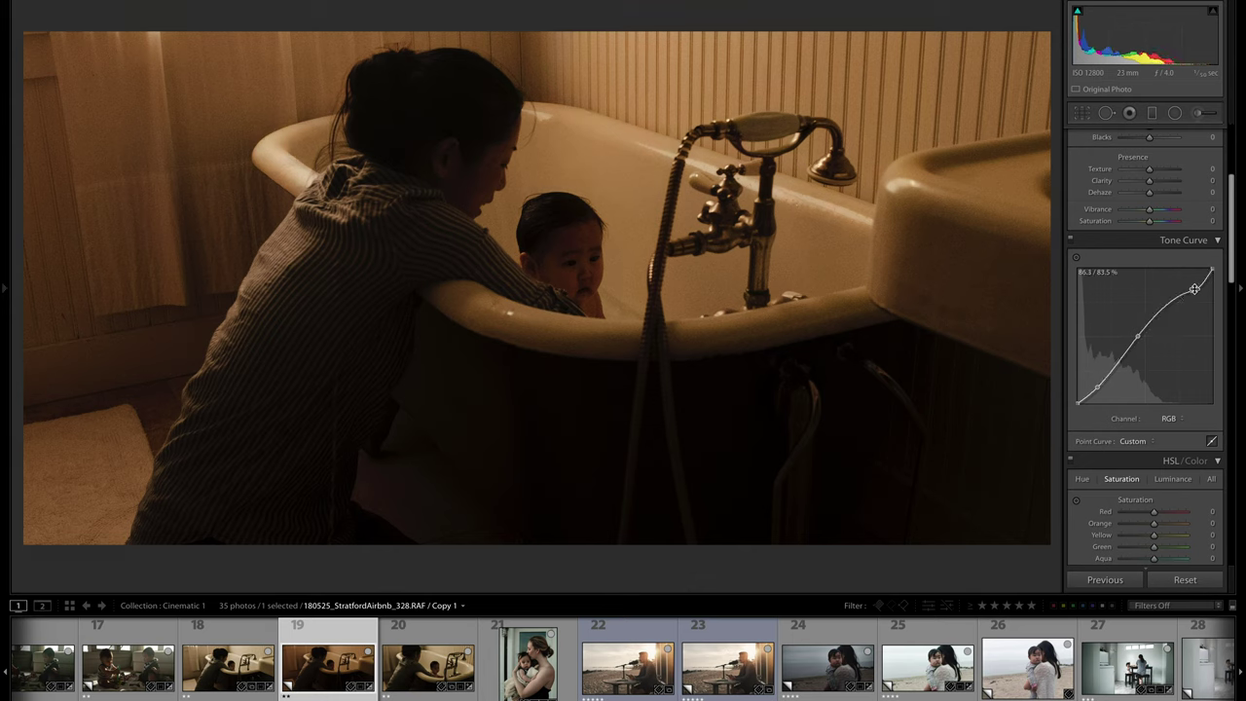
key(ctrl+z)
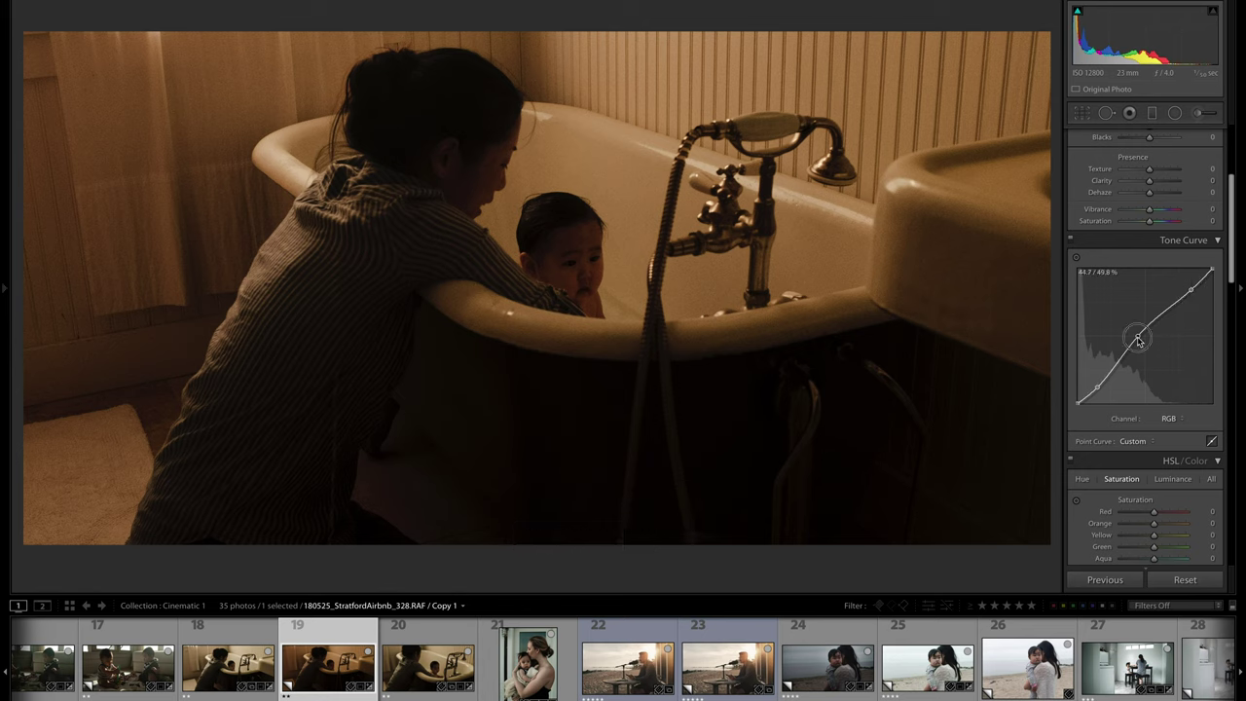
drag(1140, 335, 1137, 338)
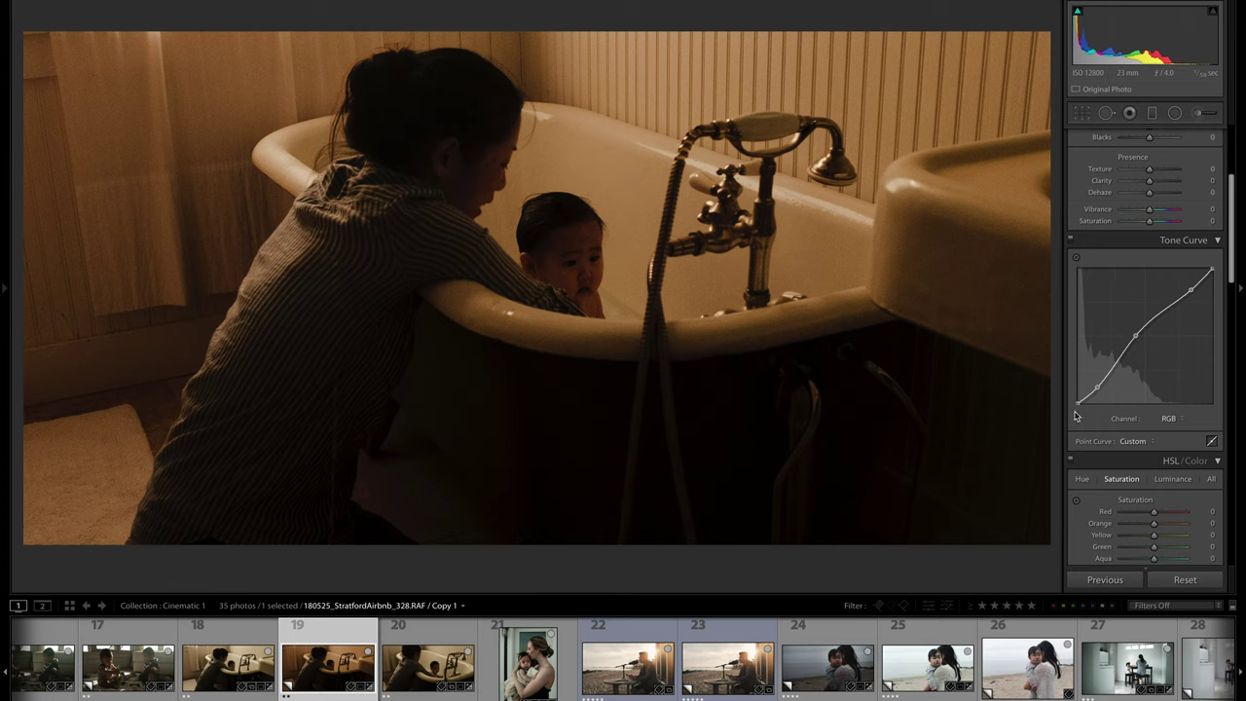
Raise the tone curve's black endpoint to fade the blacks
scroll(1152, 372, up, 1)
drag(1077, 420, 1065, 448)
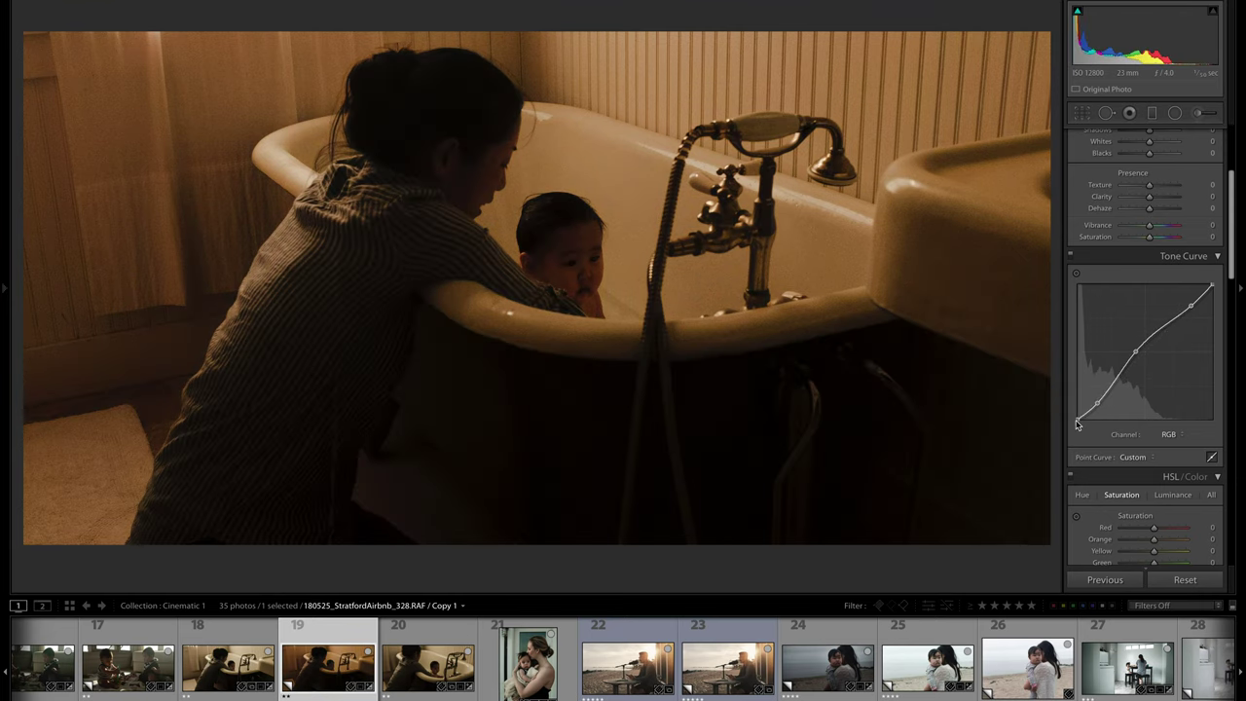
scroll(1146, 292, up, 10)
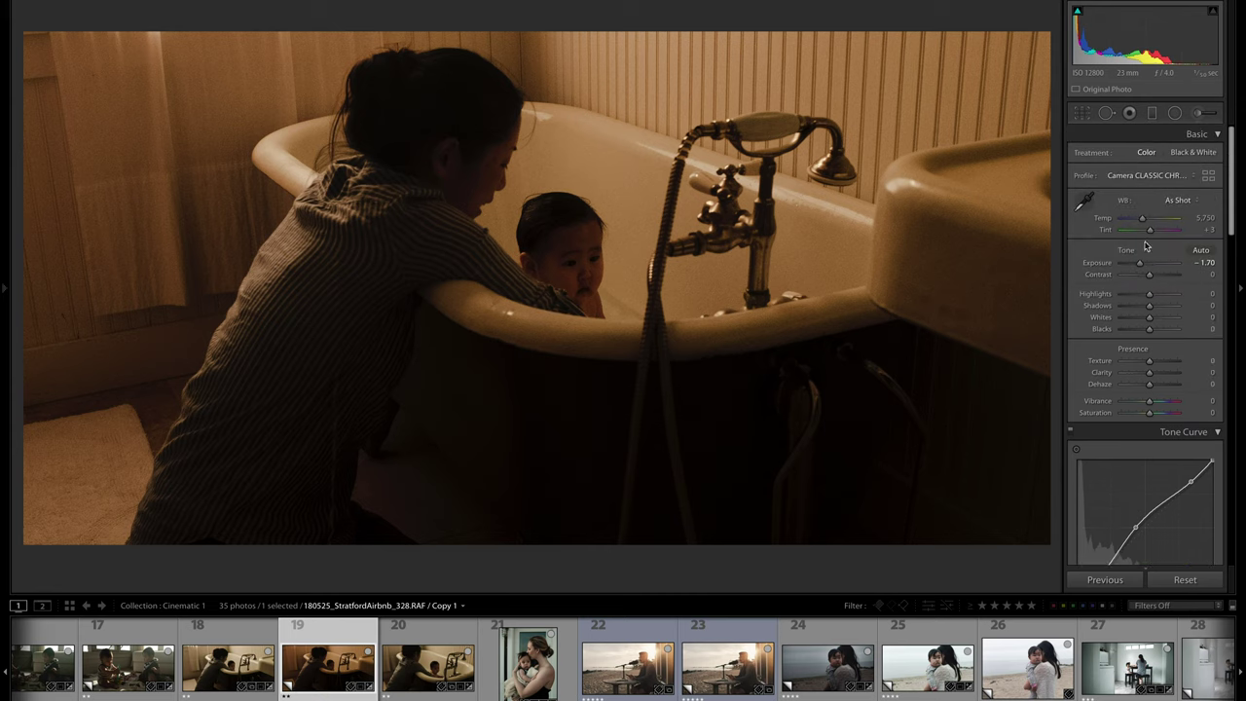
Desaturate the bathtub photo, settling Saturation at −19
click(1211, 410)
text(10)
key(Return)
click(1213, 414)
key(Return)
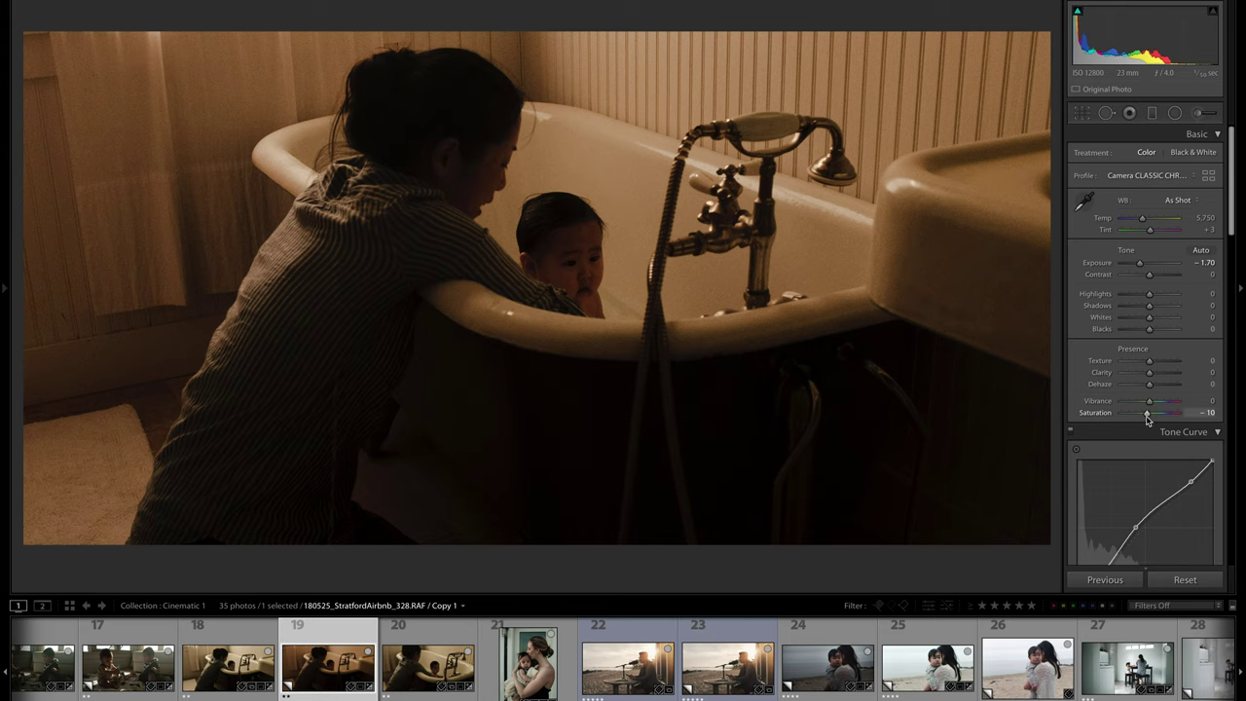
drag(1149, 413, 1145, 416)
key(ctrl+z)
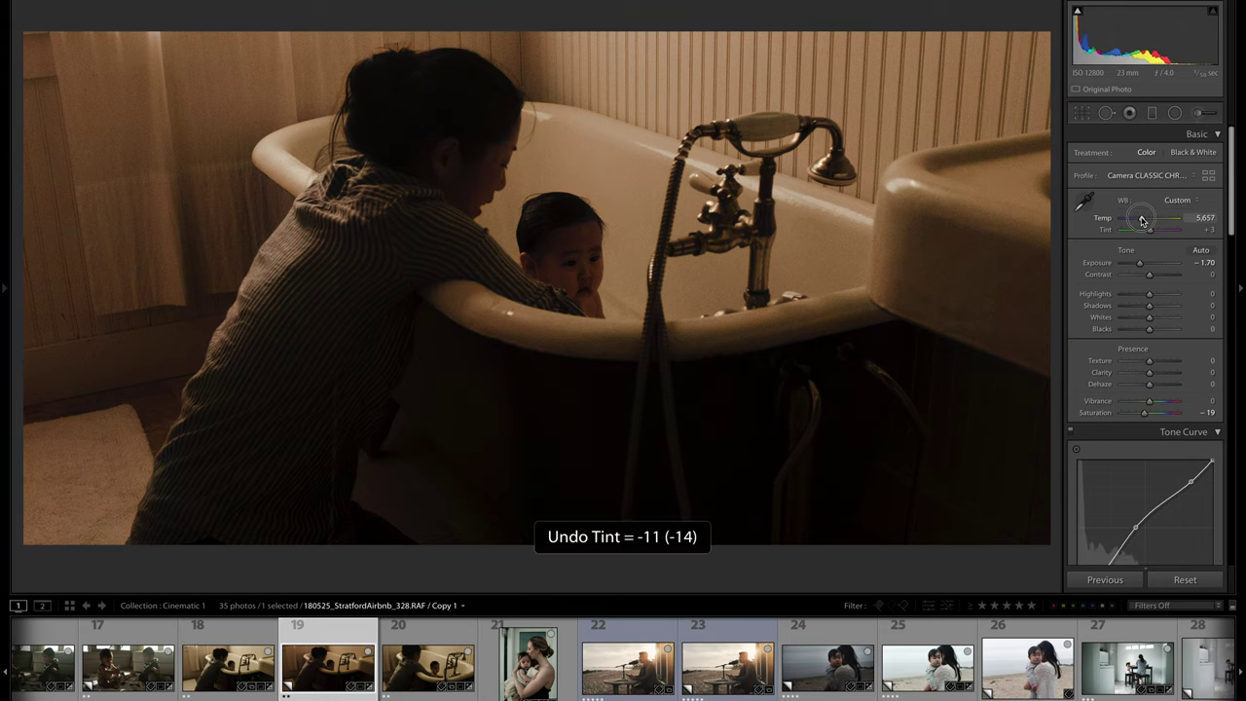
Cool the white balance to Temp 5,219 with Tint +4
drag(1145, 220, 1141, 220)
drag(1149, 229, 1147, 234)
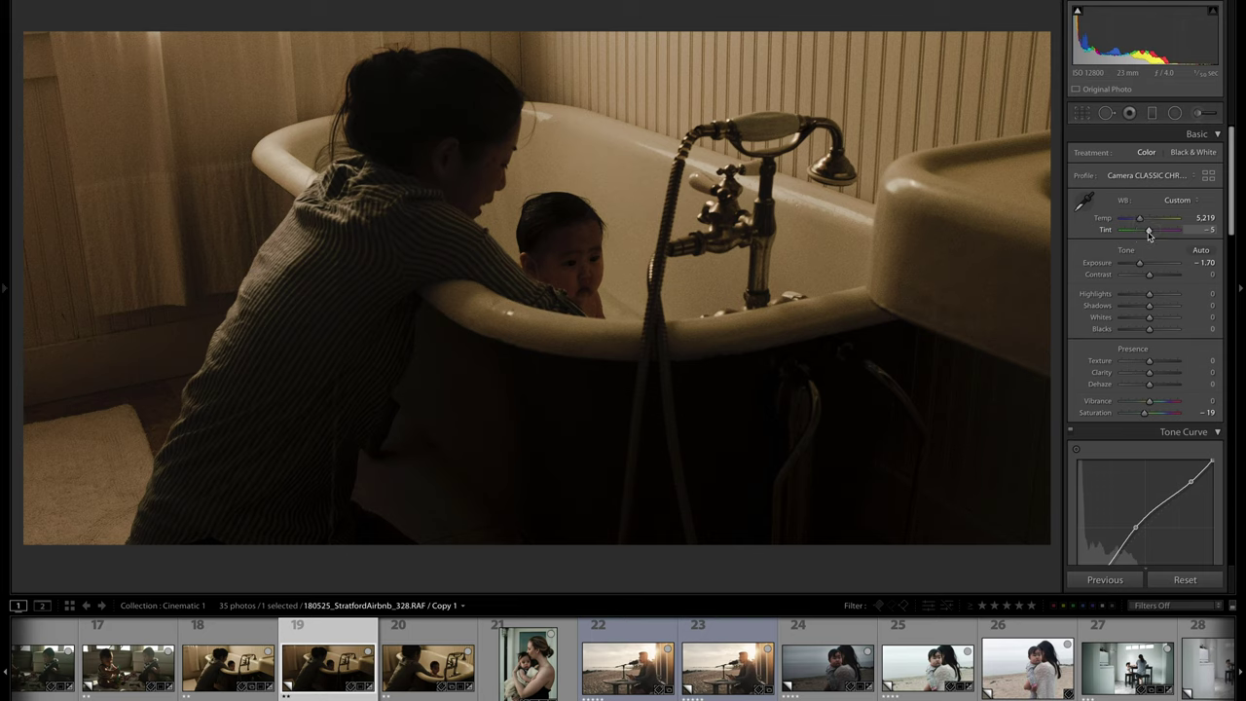
mouse_move(1148, 231)
mouse_down()
mouse_move(1130, 232)
mouse_move(1151, 233)
mouse_up()
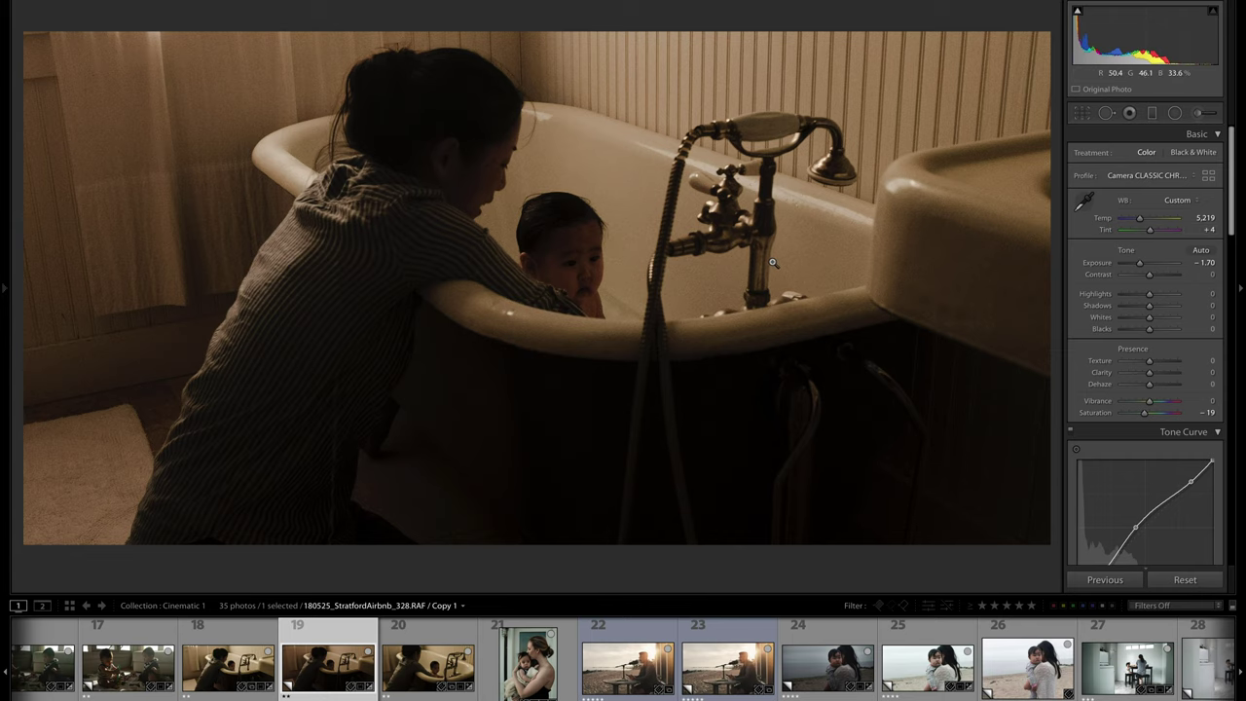
Add film grain to the bathtub photo at Amount 18 and Size 19, checking it zoomed in
scroll(1144, 389, down, 15)
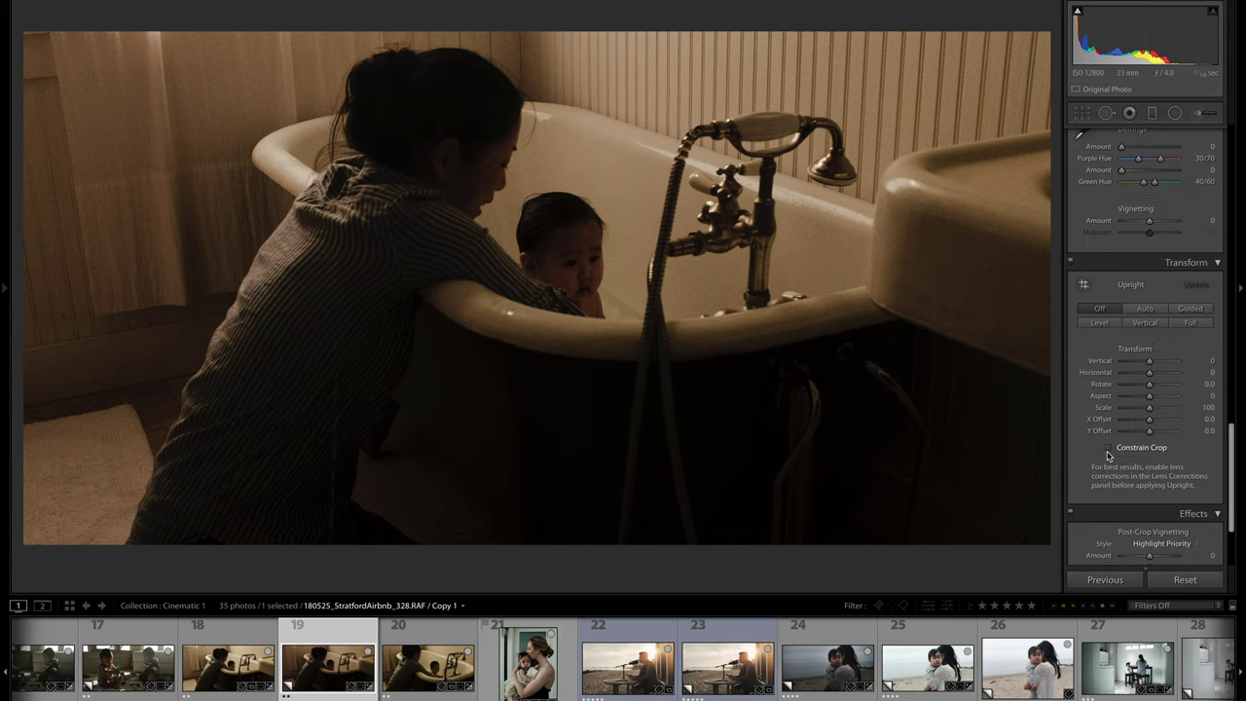
click(776, 235)
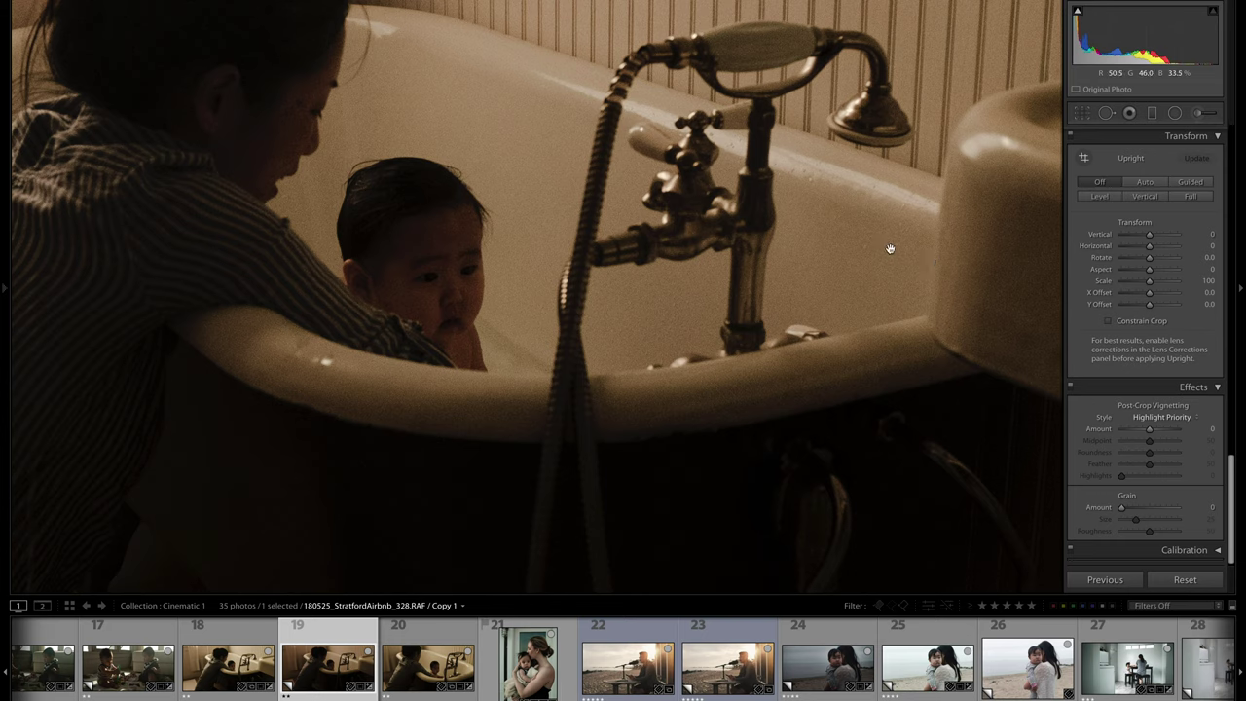
click(641, 383)
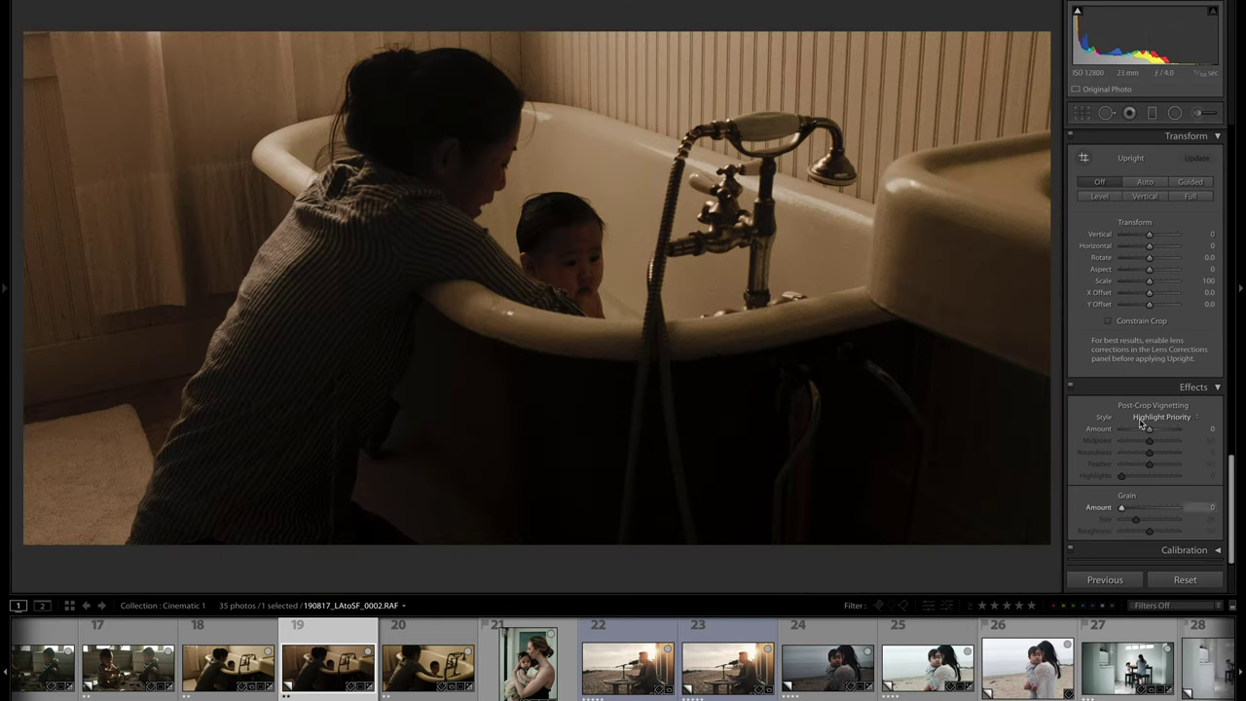
scroll(1122, 397, up, 5)
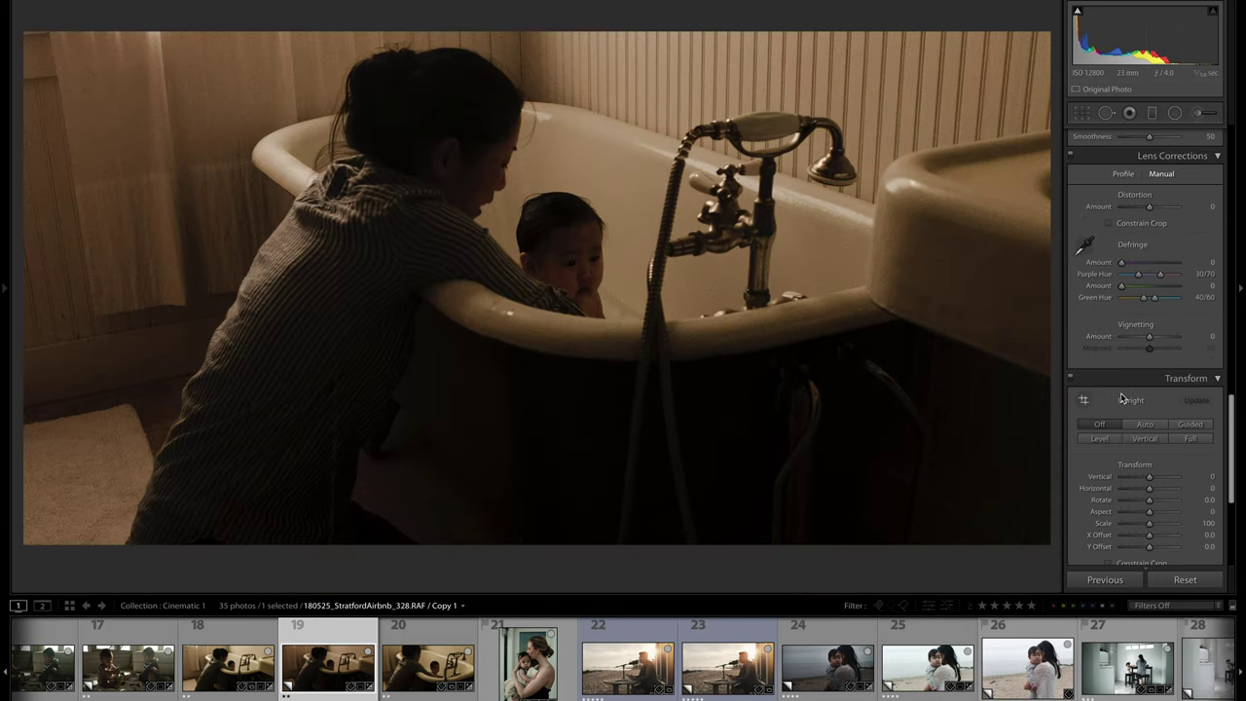
scroll(1121, 398, down, 5)
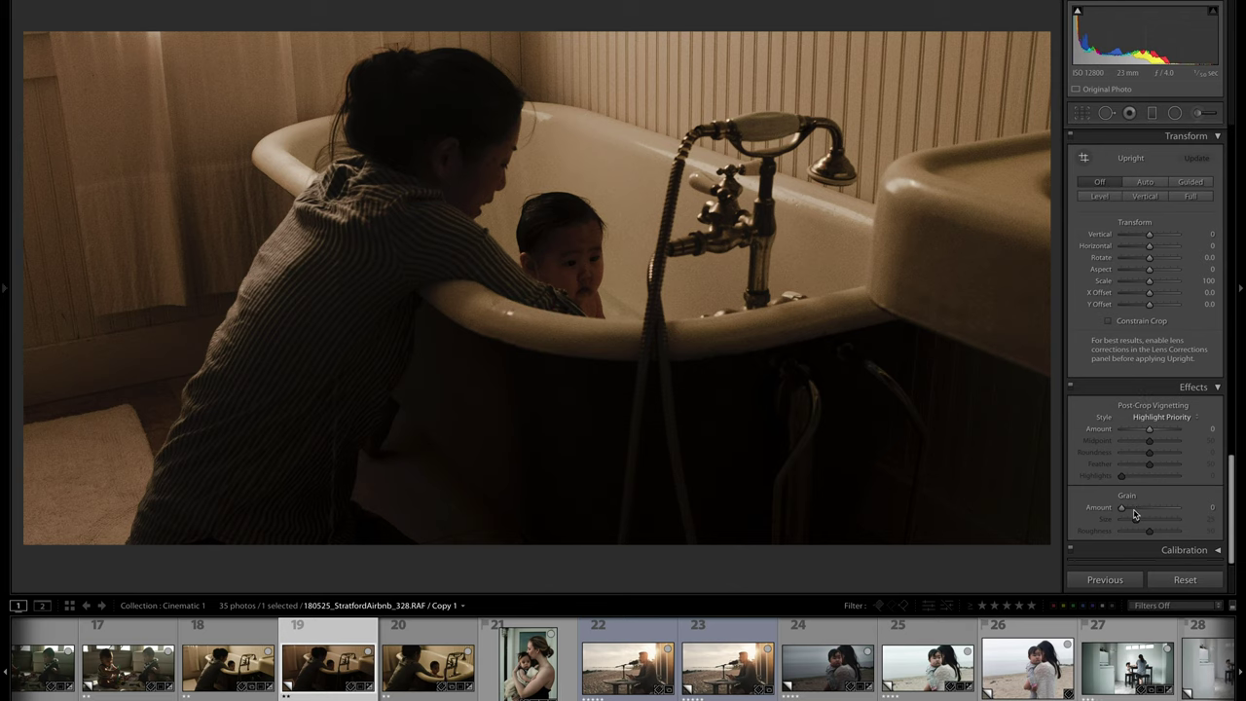
click(1133, 510)
key(z)
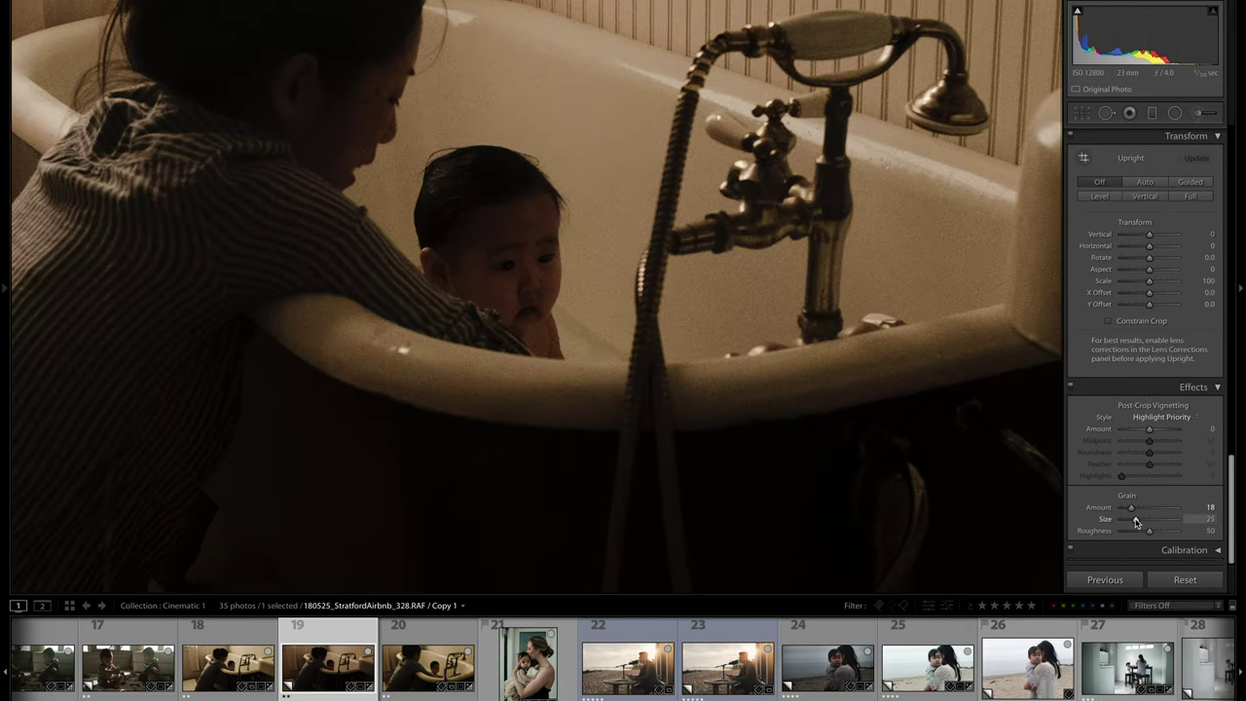
drag(1136, 522, 1132, 520)
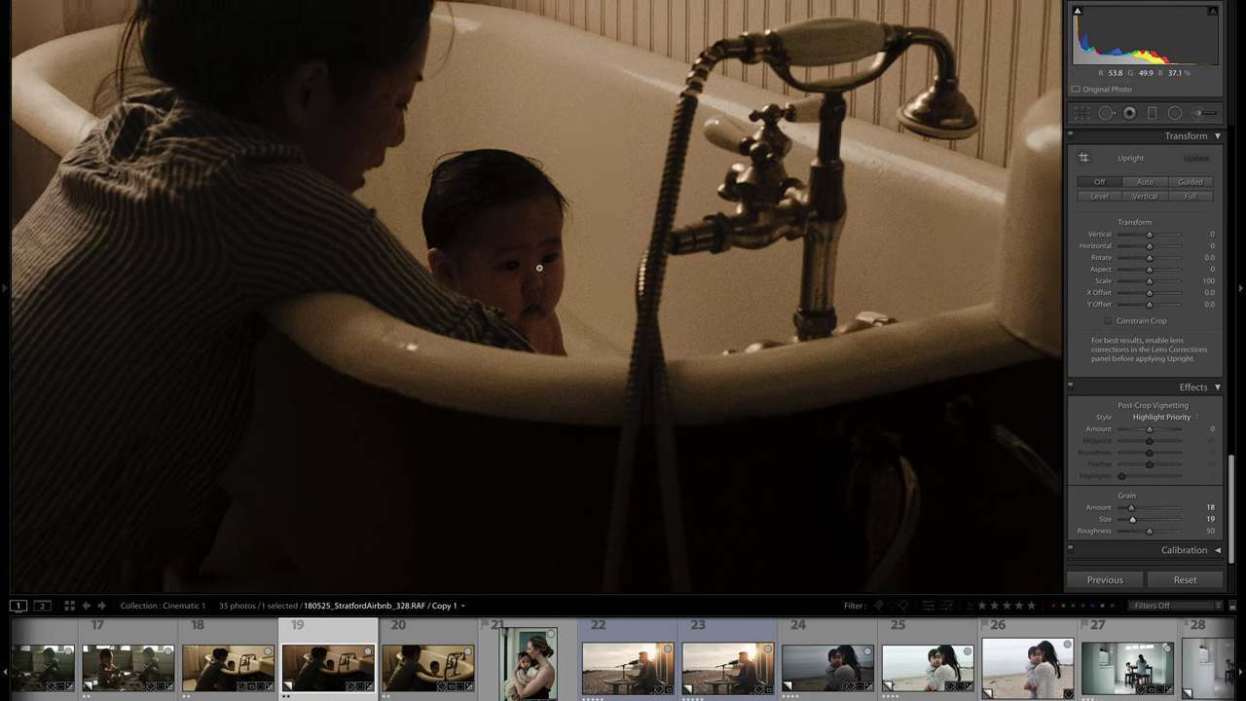
click(540, 268)
key(r)
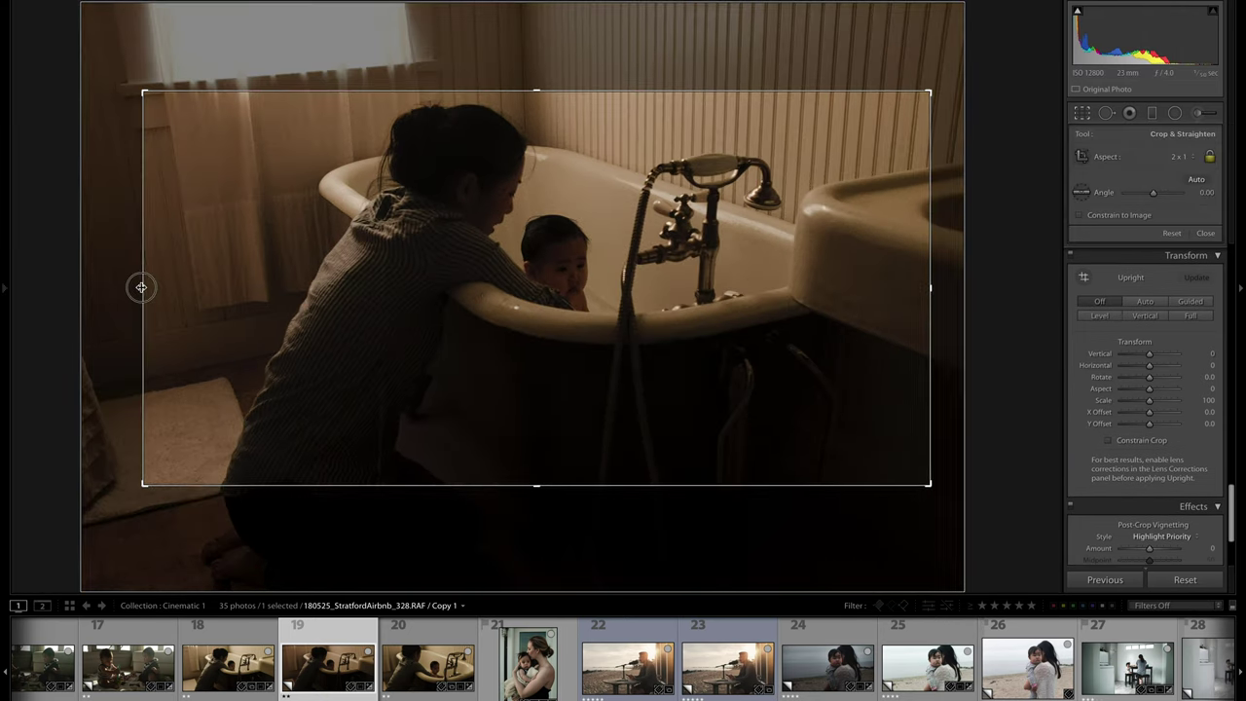
Resize and reposition the bathtub photo's 2:1 crop box around mother and baby
drag(141, 284, 158, 287)
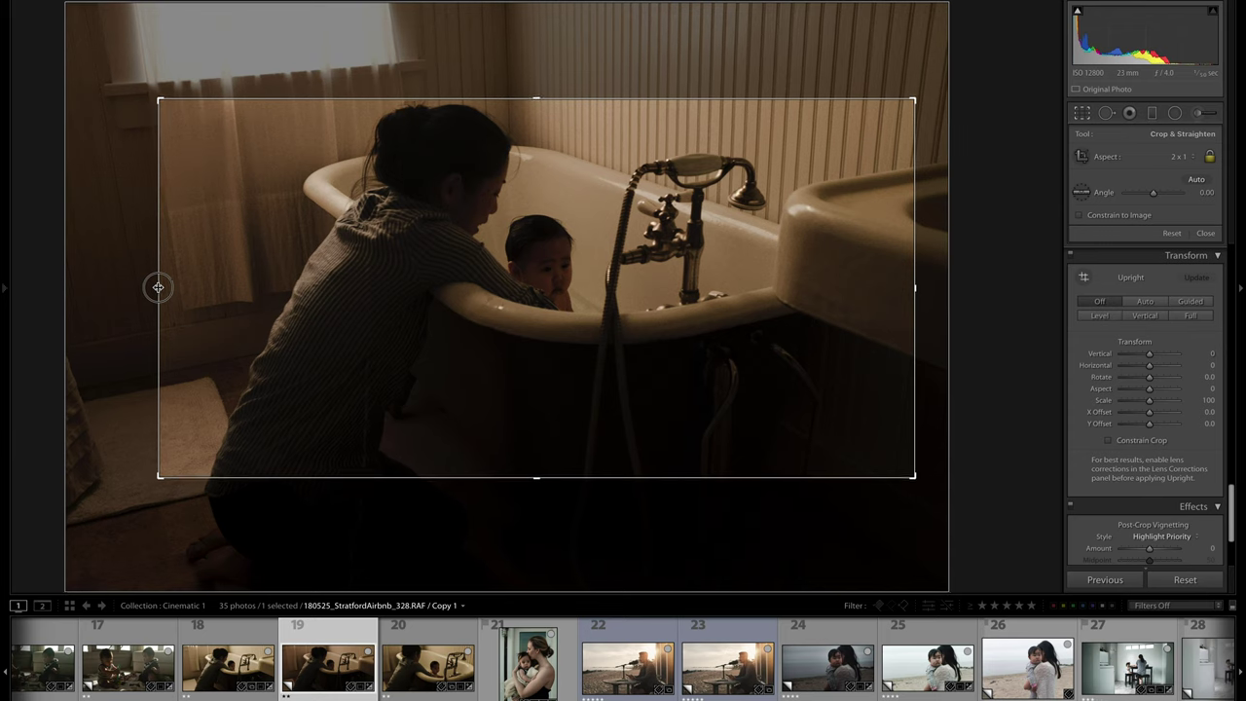
drag(240, 301, 255, 319)
key(Return)
key(r)
key(Return)
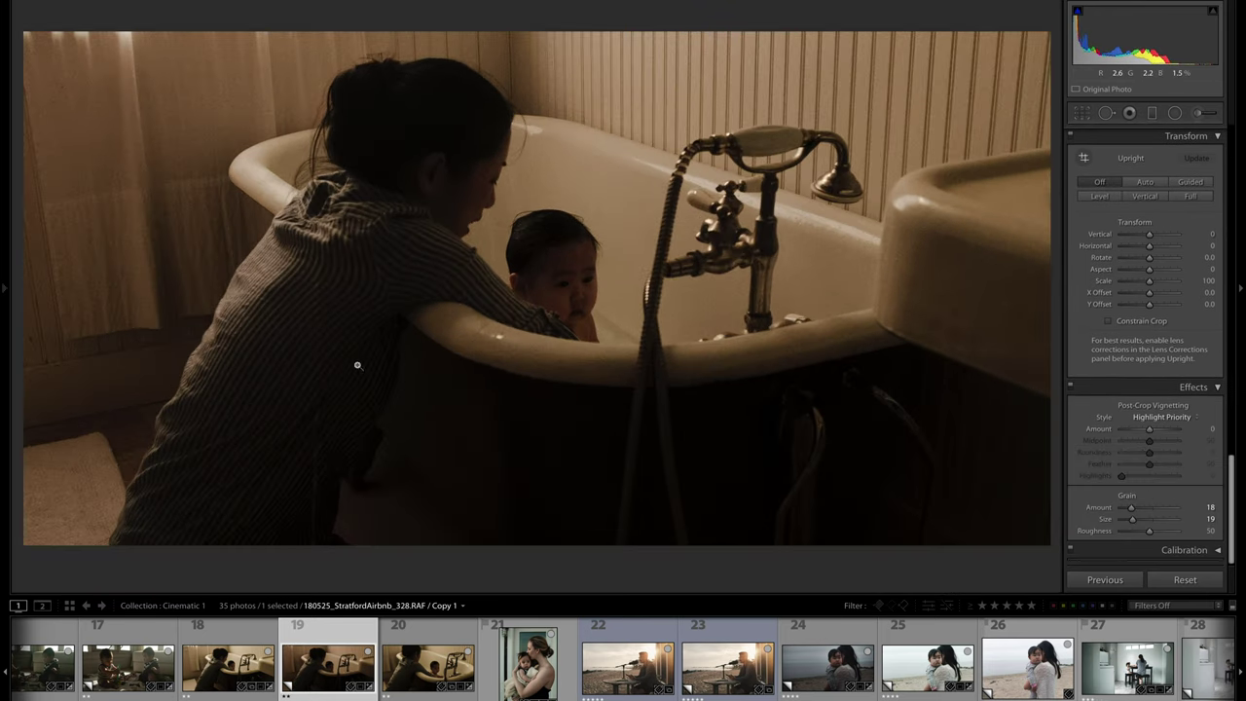
key(r)
drag(161, 283, 142, 286)
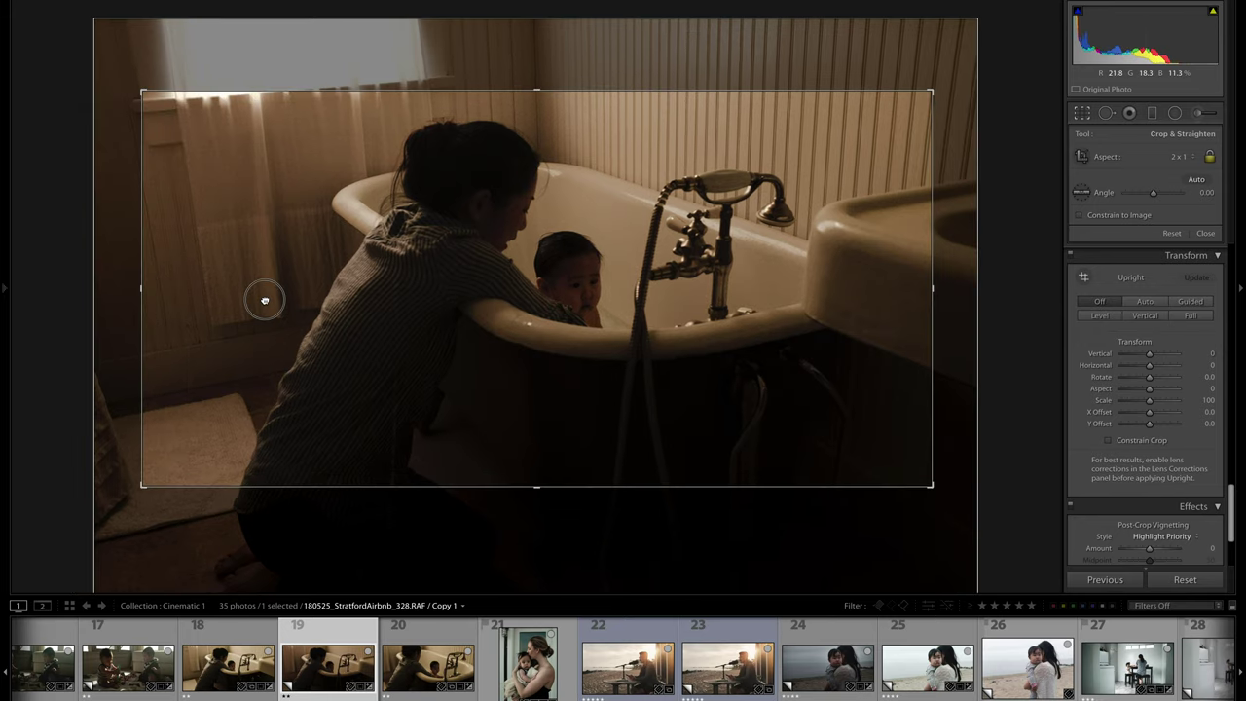
drag(263, 301, 241, 295)
key(Return)
Shift the photo within the crop and straighten it to a 1.05° angle
key(r)
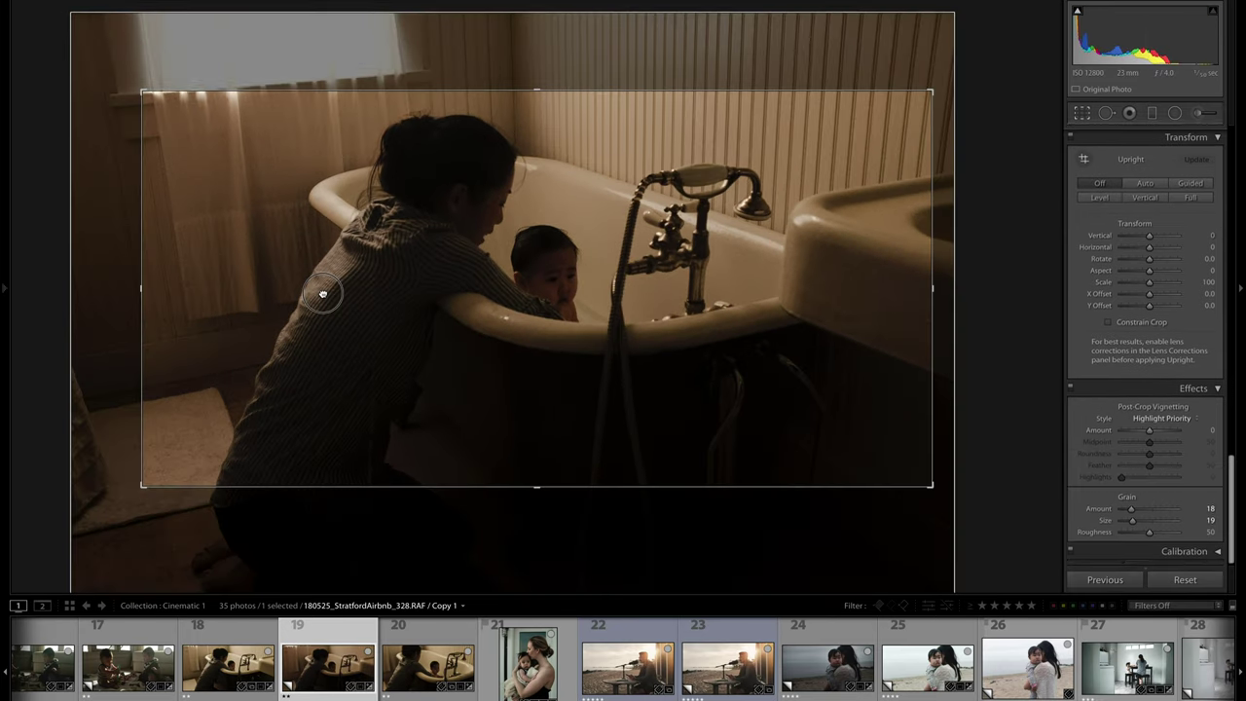
drag(322, 294, 320, 286)
key(Return)
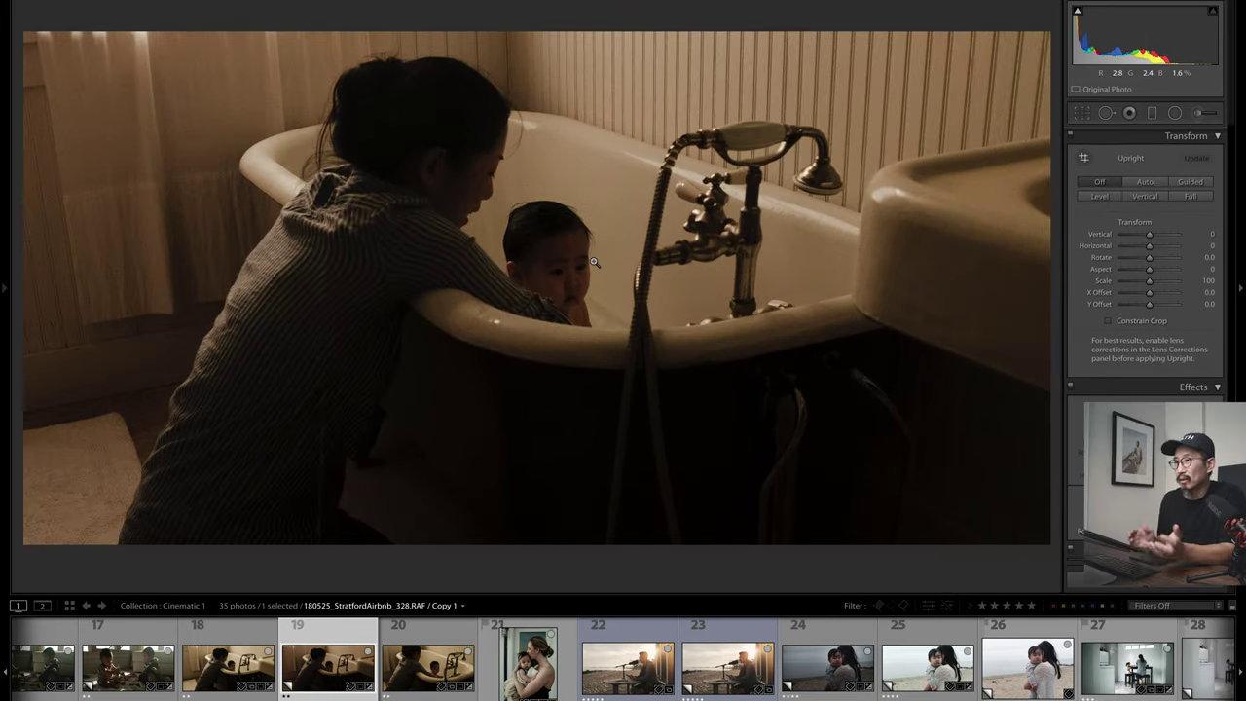
key(r)
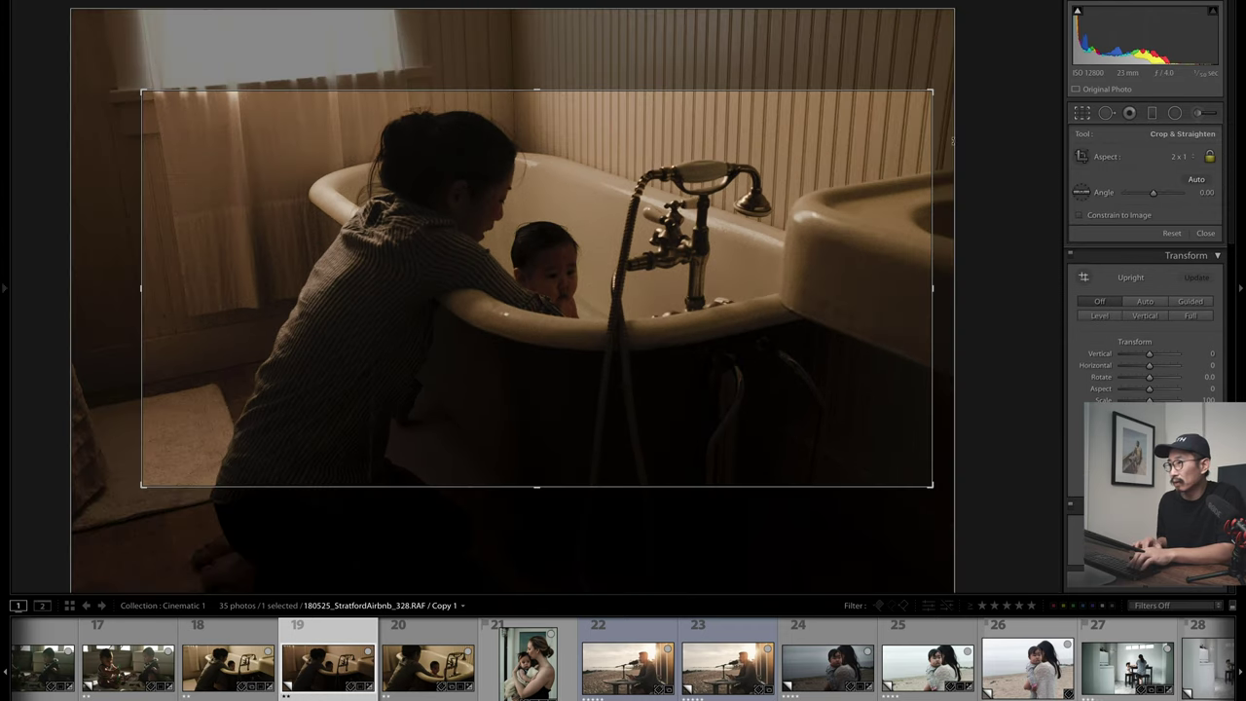
drag(953, 144, 955, 149)
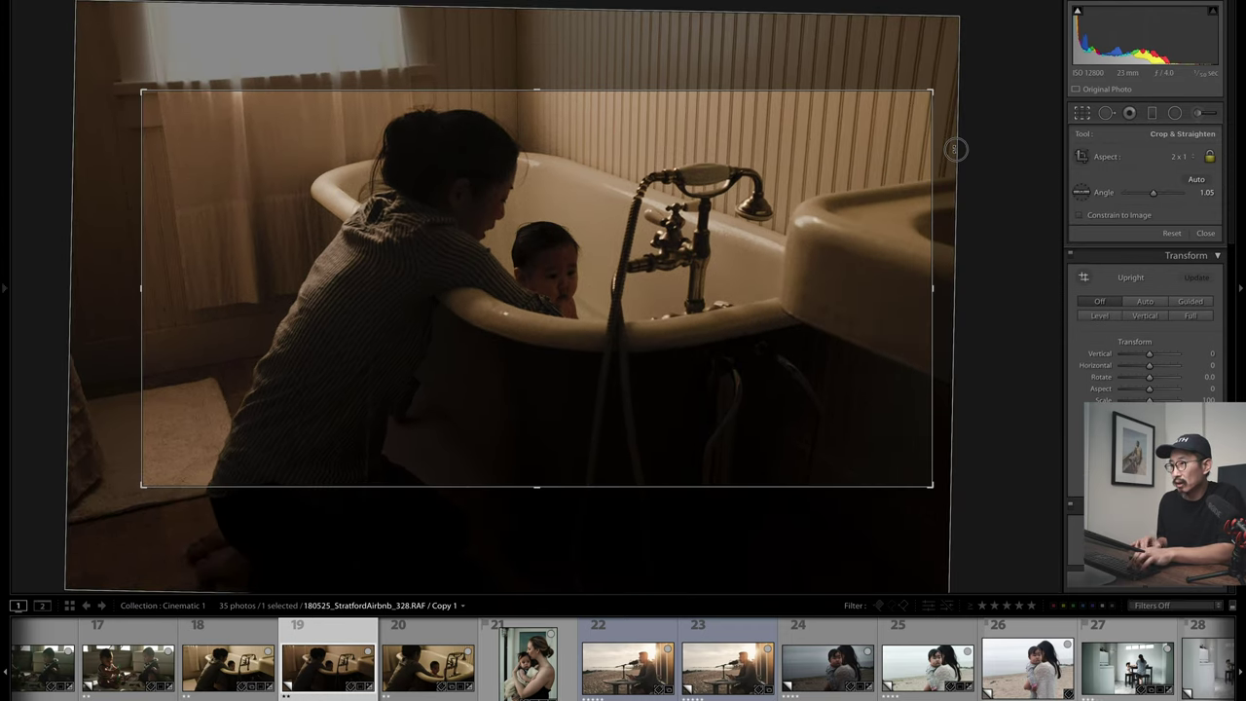
key(Return)
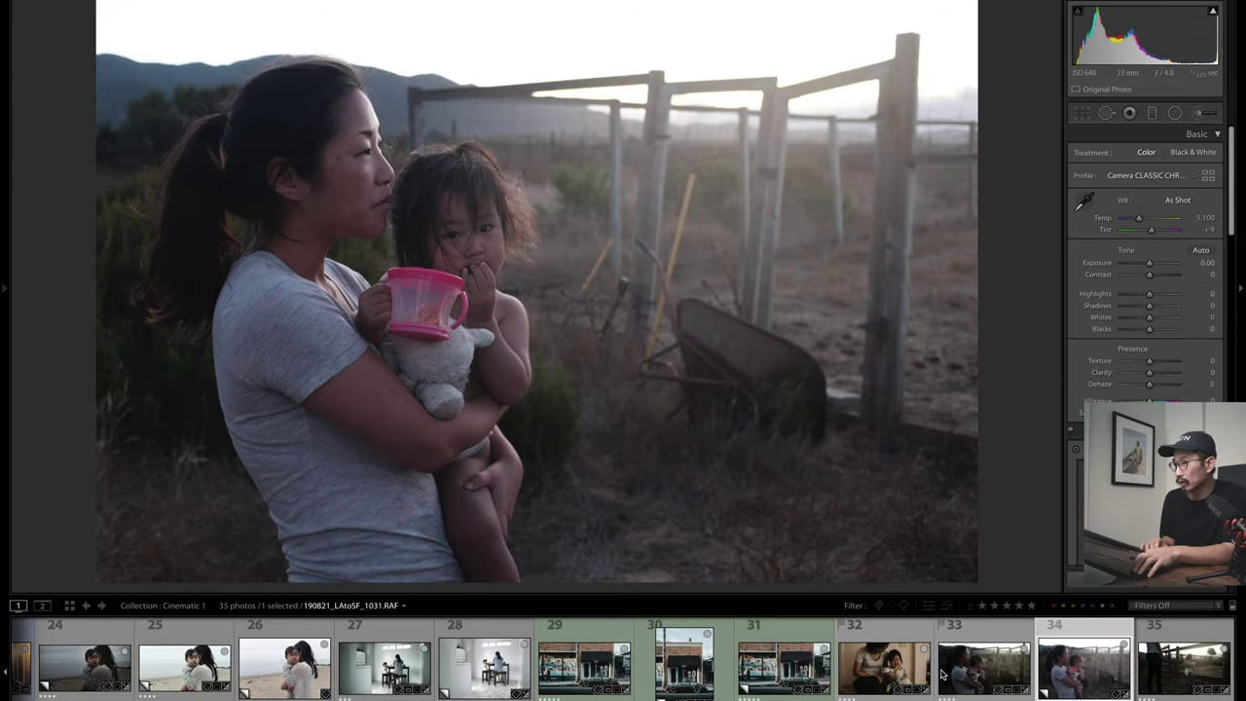
Make a virtual copy of the fence photo and crop it 2 x 1 with the photo shifted down
key(ctrl+apostrophe)
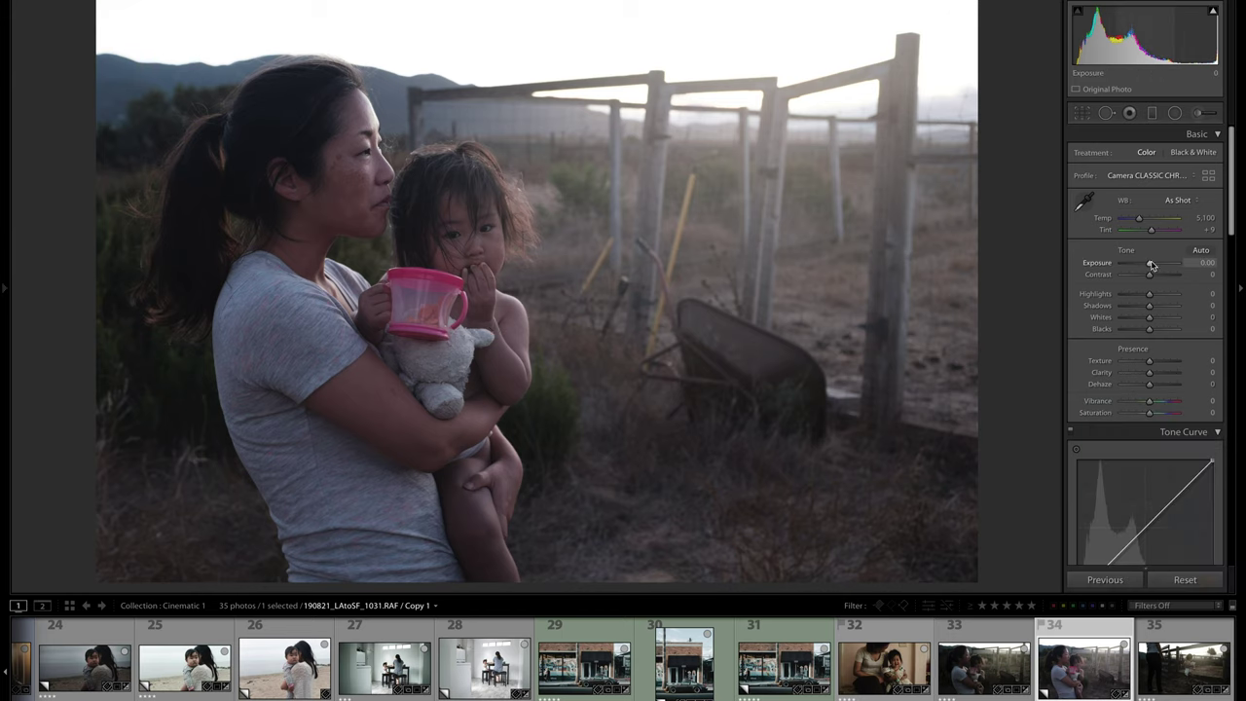
key(r)
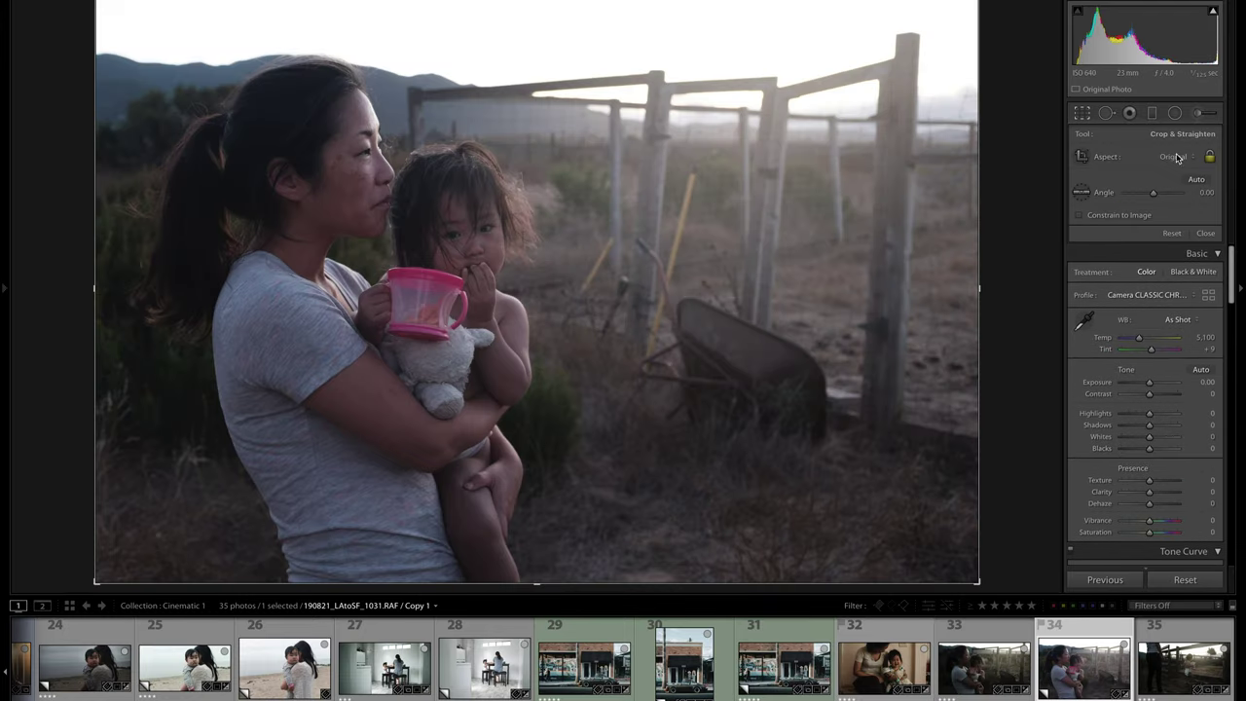
click(1177, 158)
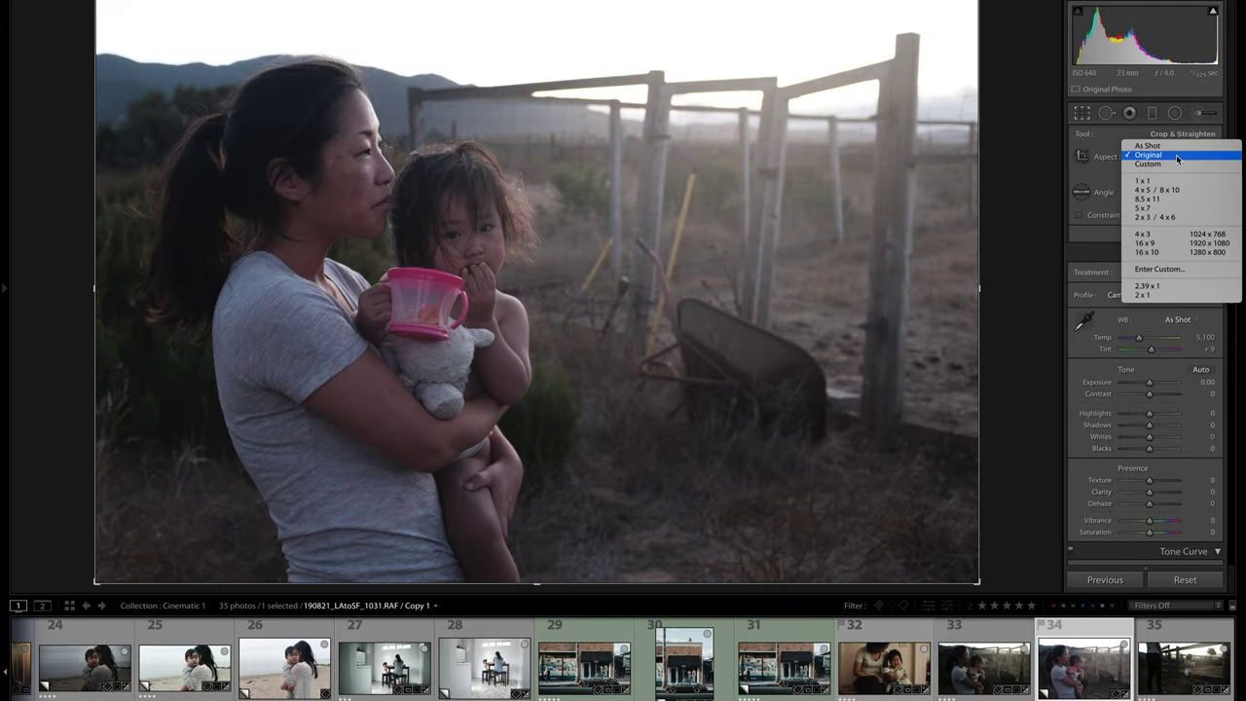
click(1164, 294)
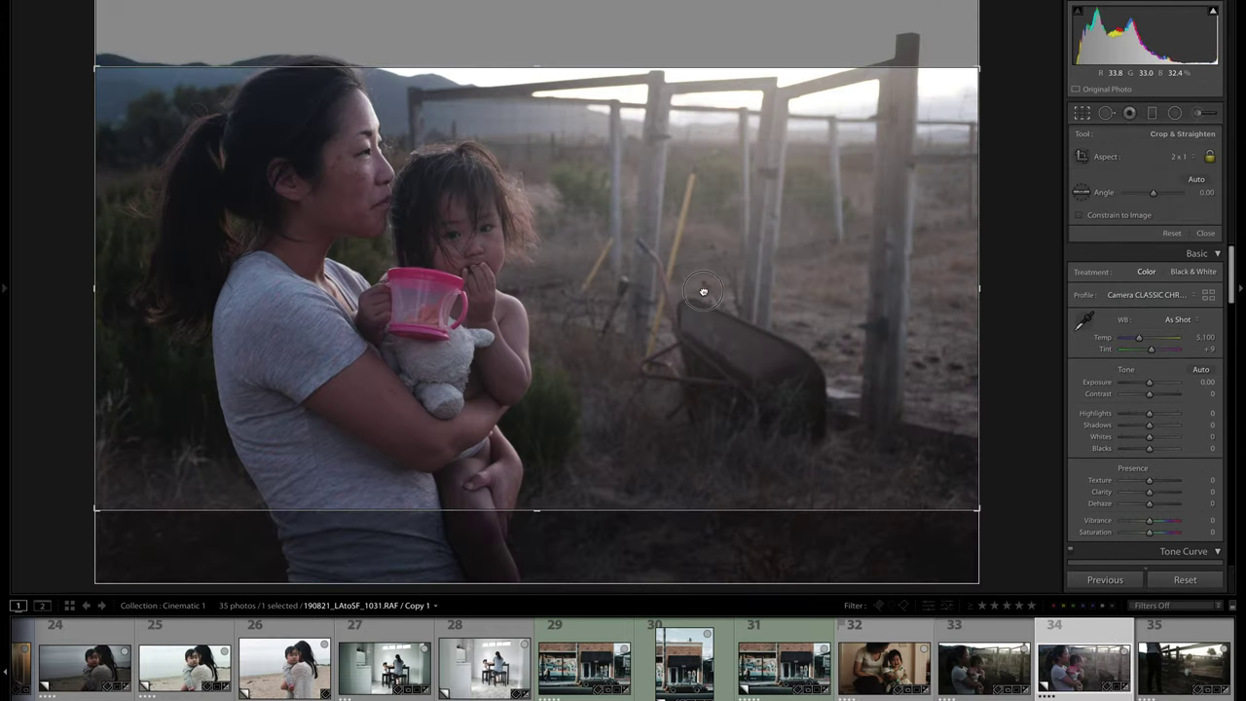
drag(701, 289, 703, 314)
key(Return)
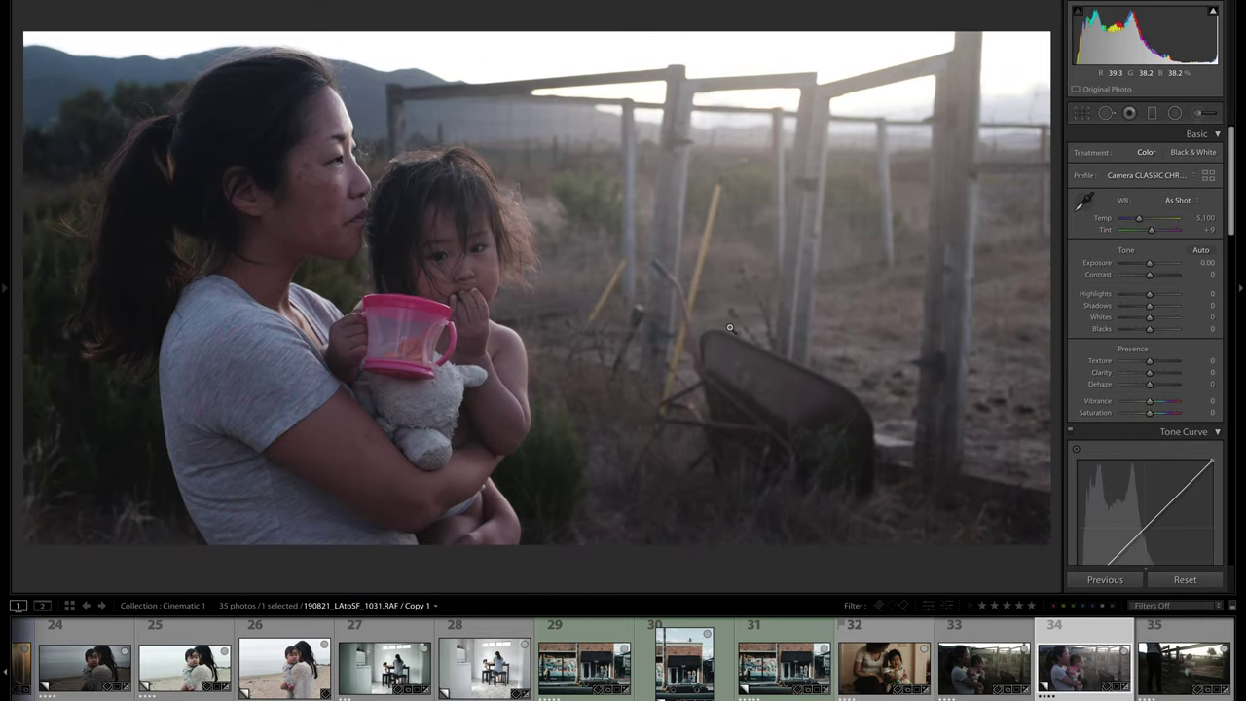
key(ctrl+z)
key(ctrl+z)
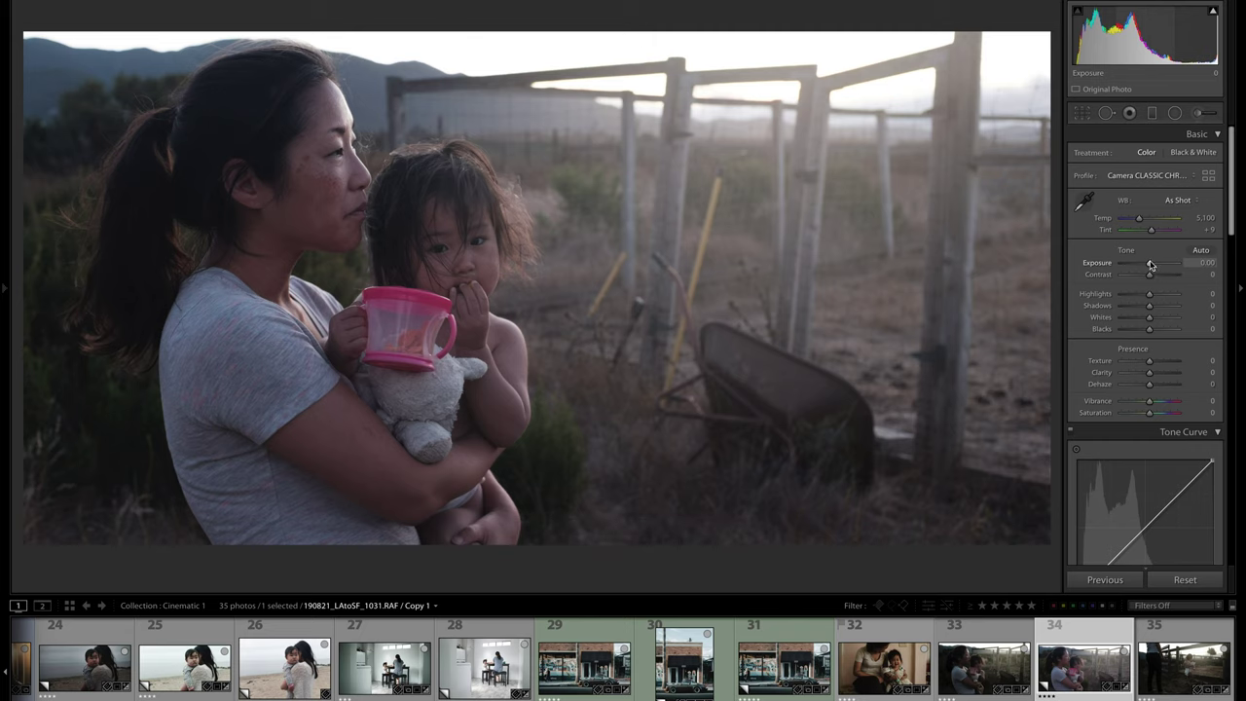
Lower exposure to -1.25 and add highlight, midtone and shadow points to the tone curve
drag(1149, 263, 1143, 264)
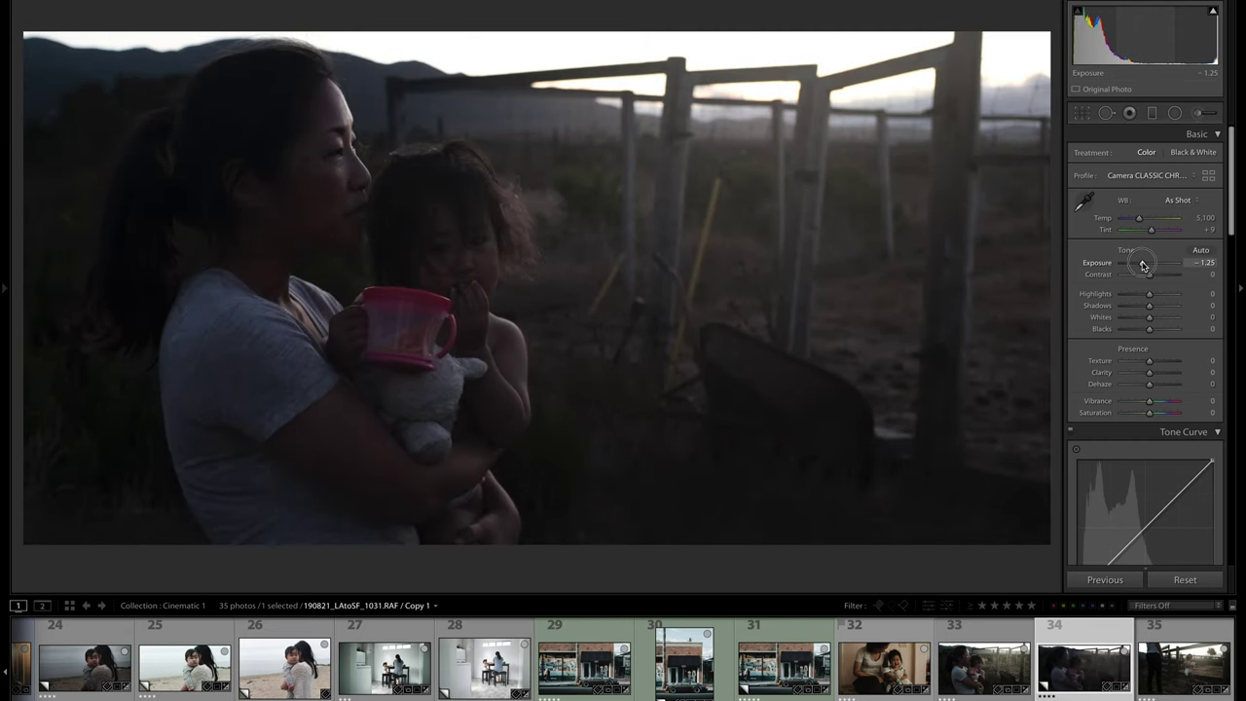
scroll(1144, 360, down, 3)
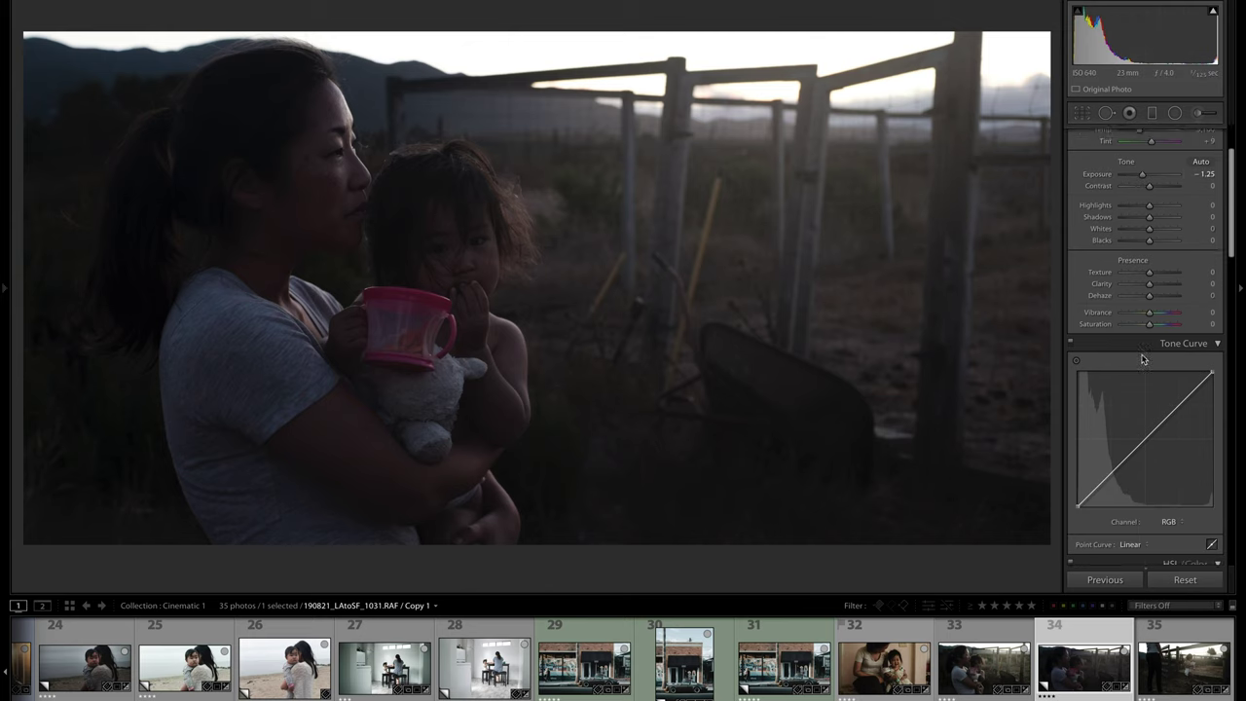
scroll(1144, 360, down, 1)
click(1185, 376)
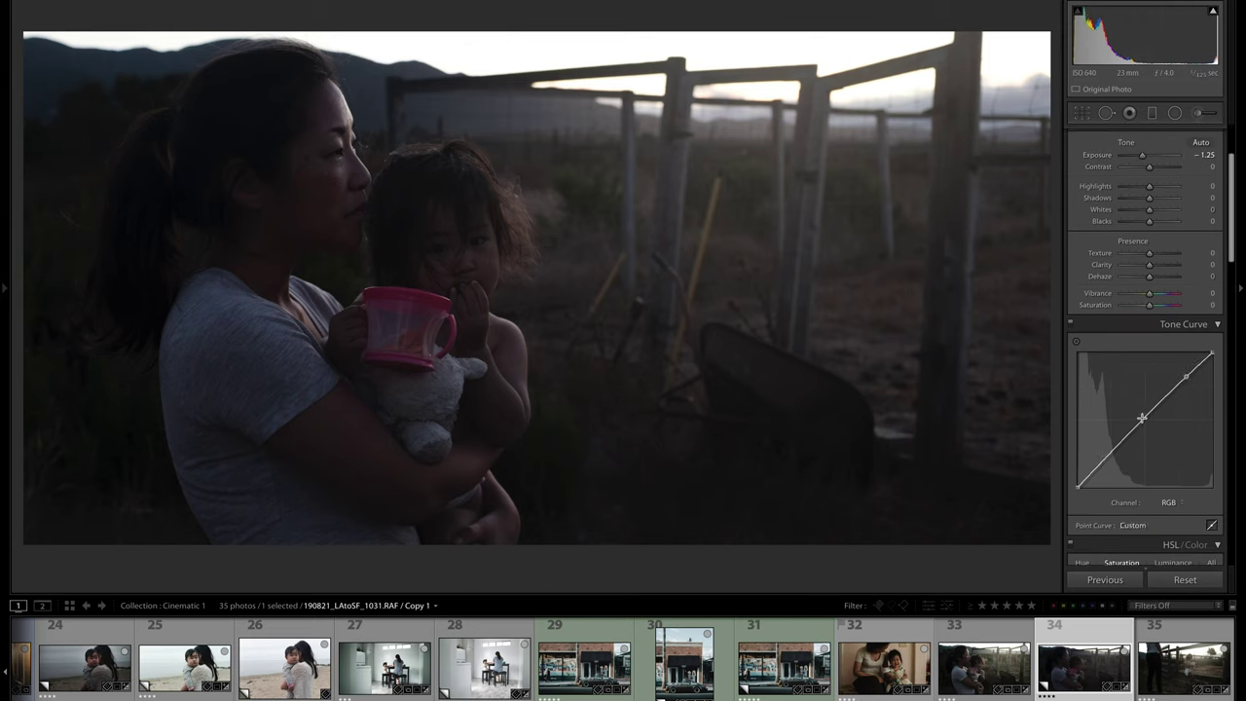
click(1142, 419)
click(1104, 462)
key(ctrl+z)
Reshape the curve's midtone point and pull its shadow point down to deepen shadows
drag(1144, 420, 1140, 421)
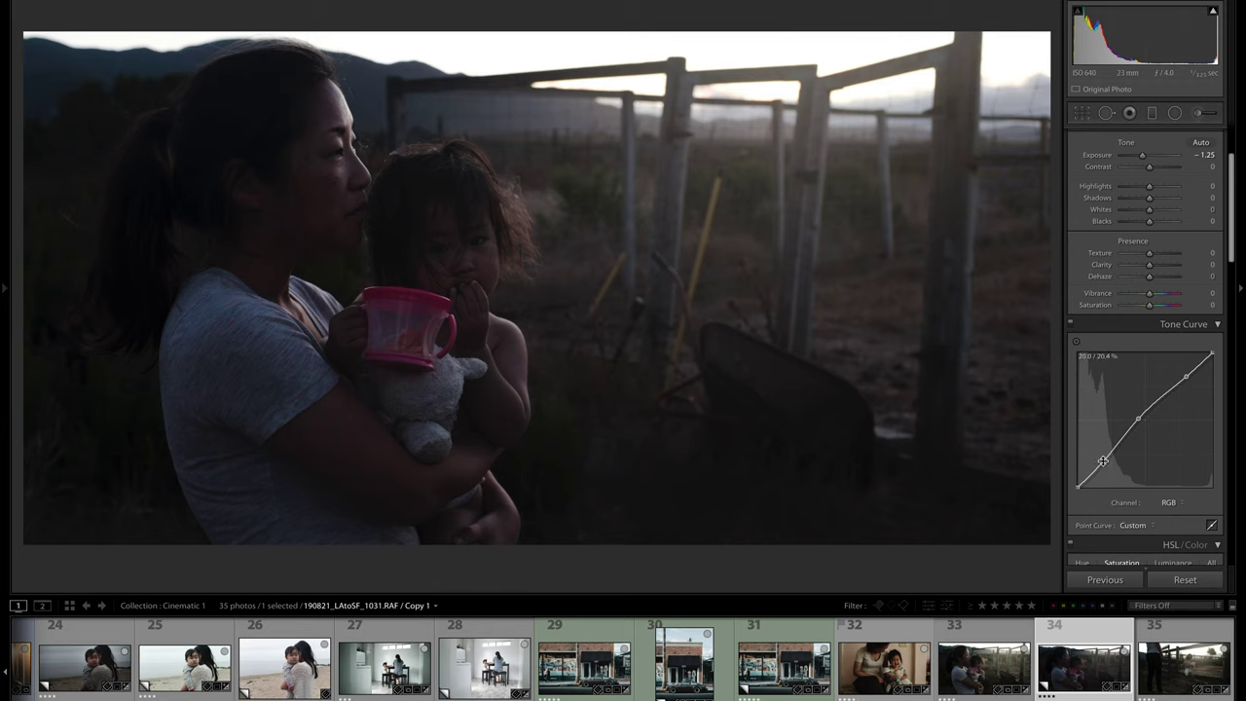
drag(1103, 460, 1090, 475)
drag(1091, 478, 1092, 474)
key(ctrl+z)
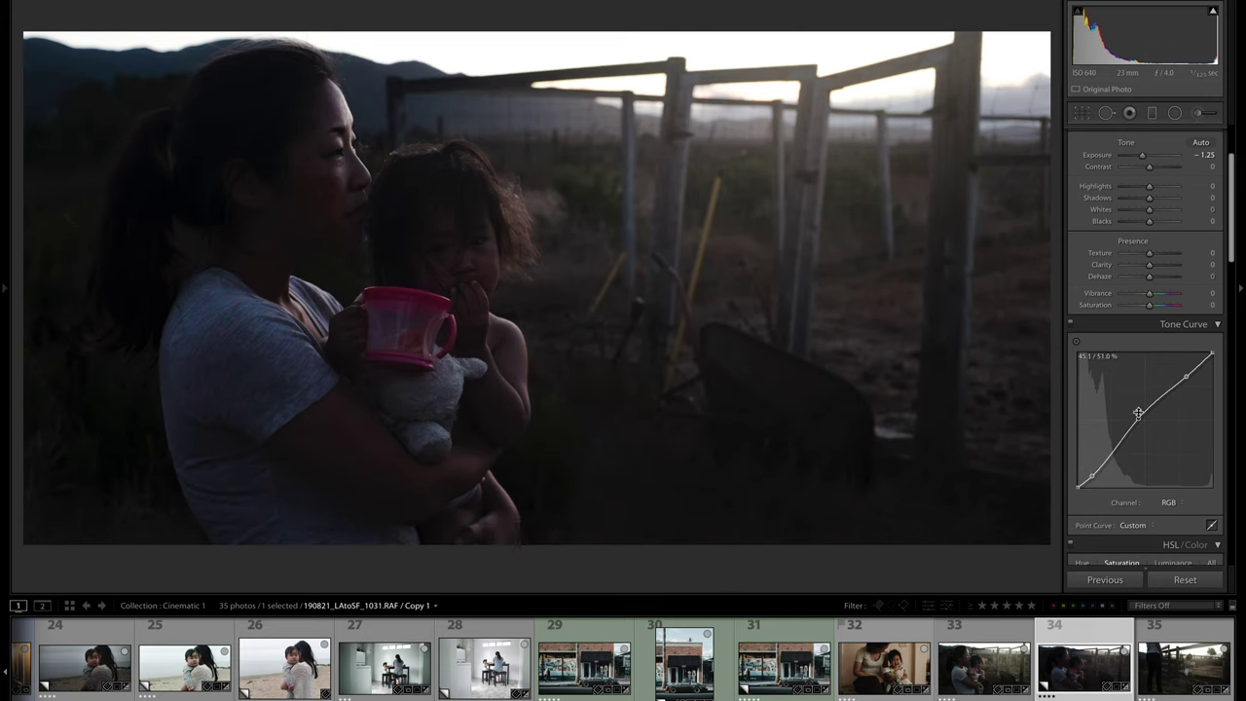
drag(1137, 419, 1125, 432)
drag(1092, 476, 1093, 476)
scroll(1119, 419, down, 1)
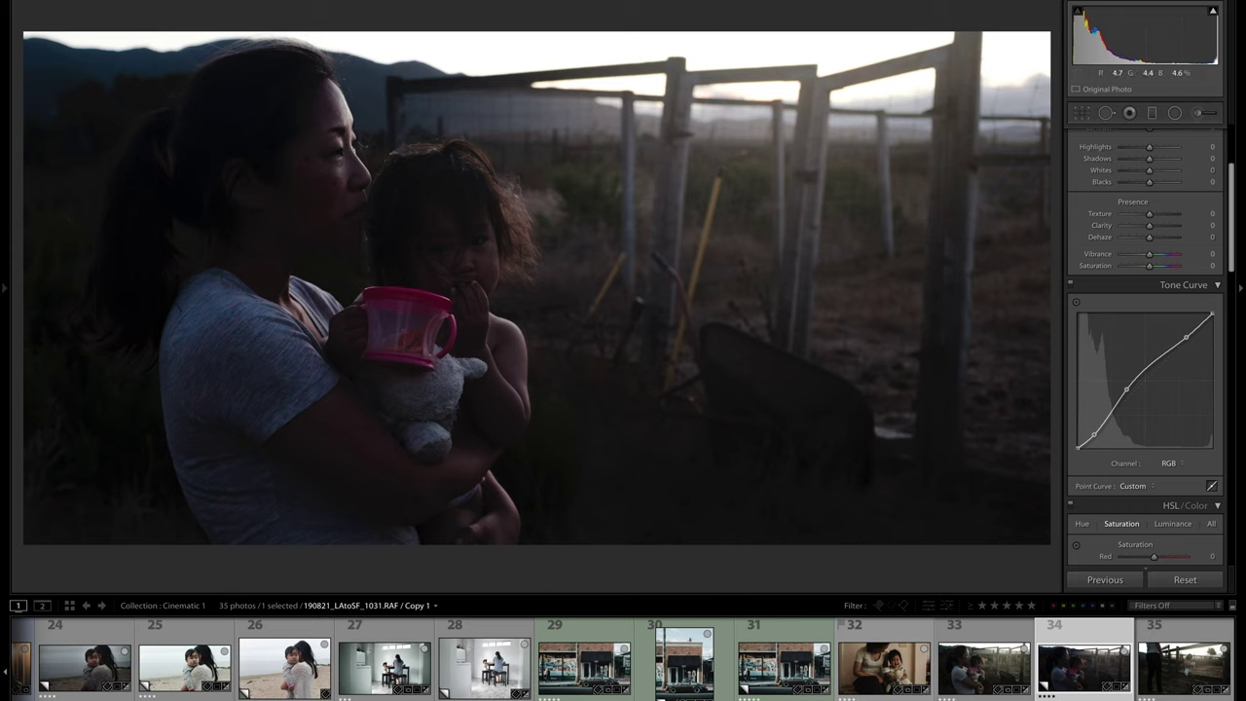
Set Blacks to +22 and Shadows to +13, then nudge the lower tone curve point
scroll(1156, 263, up, 2)
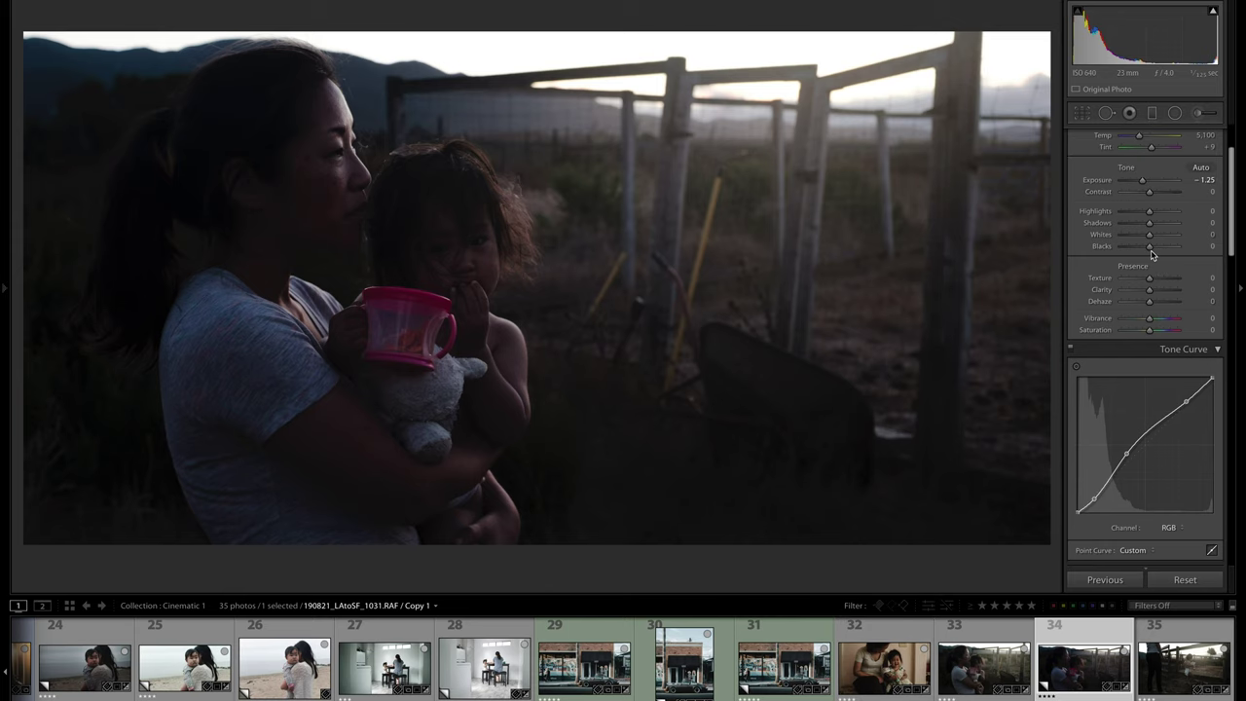
drag(1148, 247, 1155, 250)
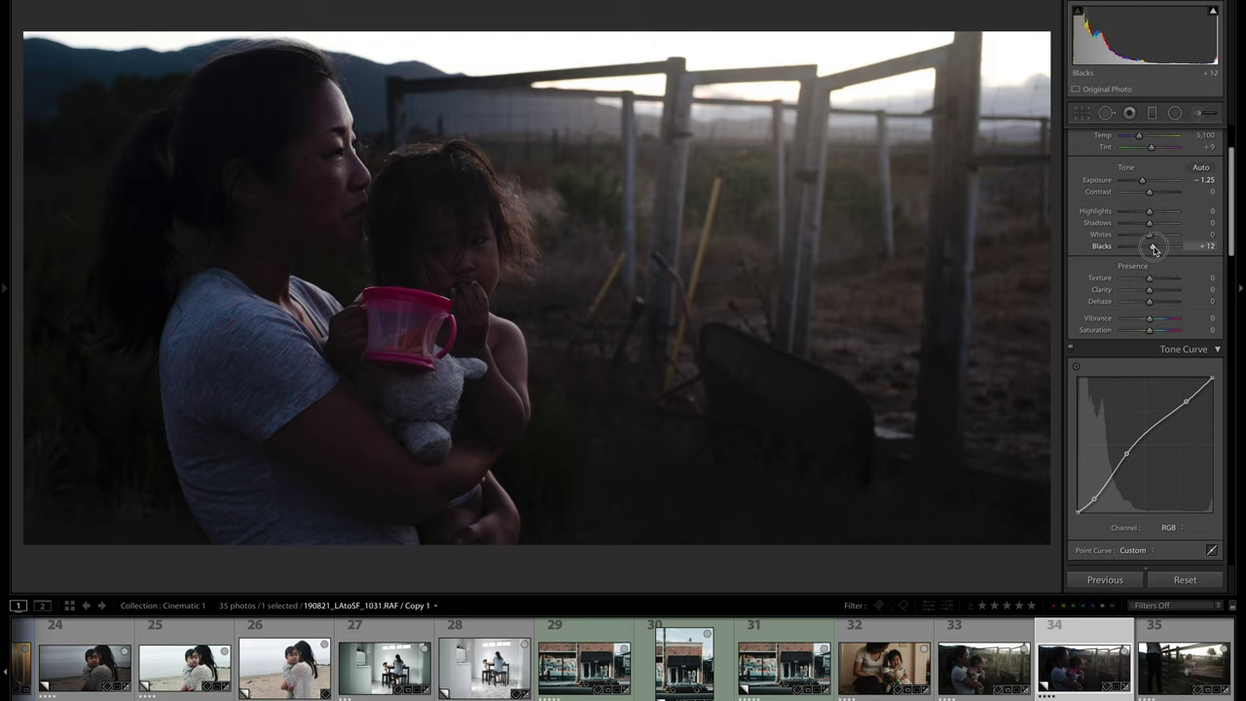
drag(1155, 249, 1158, 250)
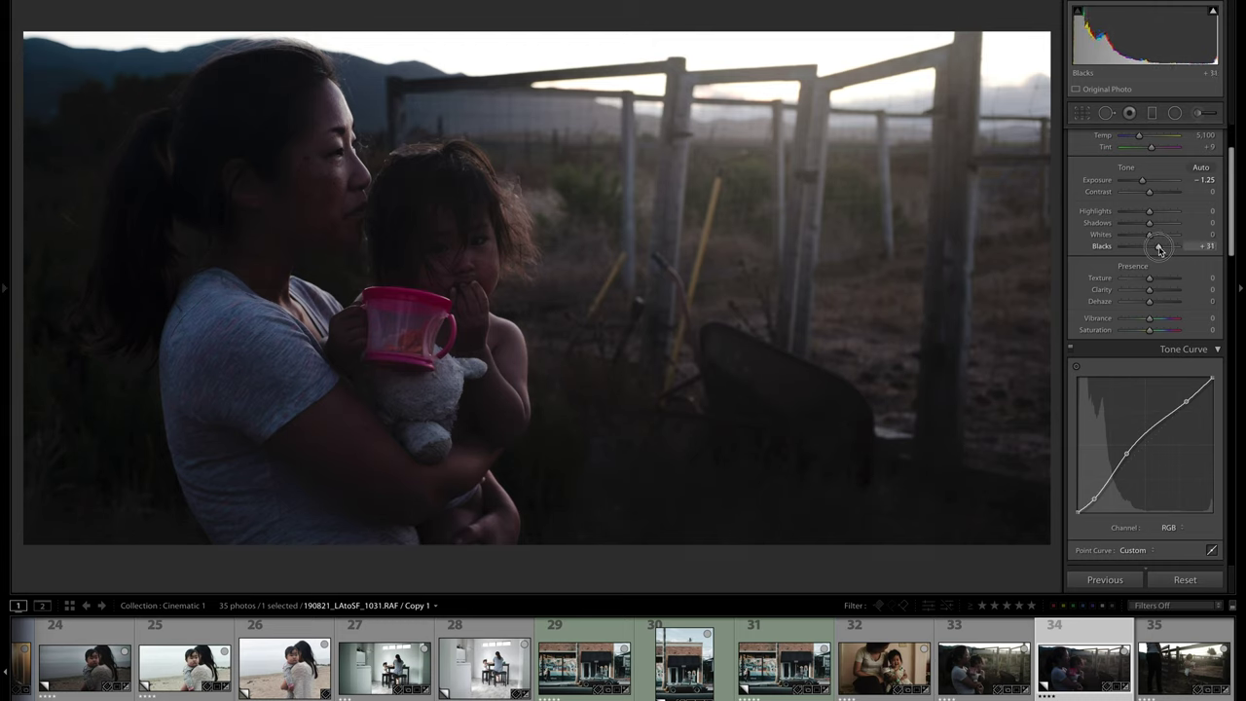
drag(1159, 250, 1155, 248)
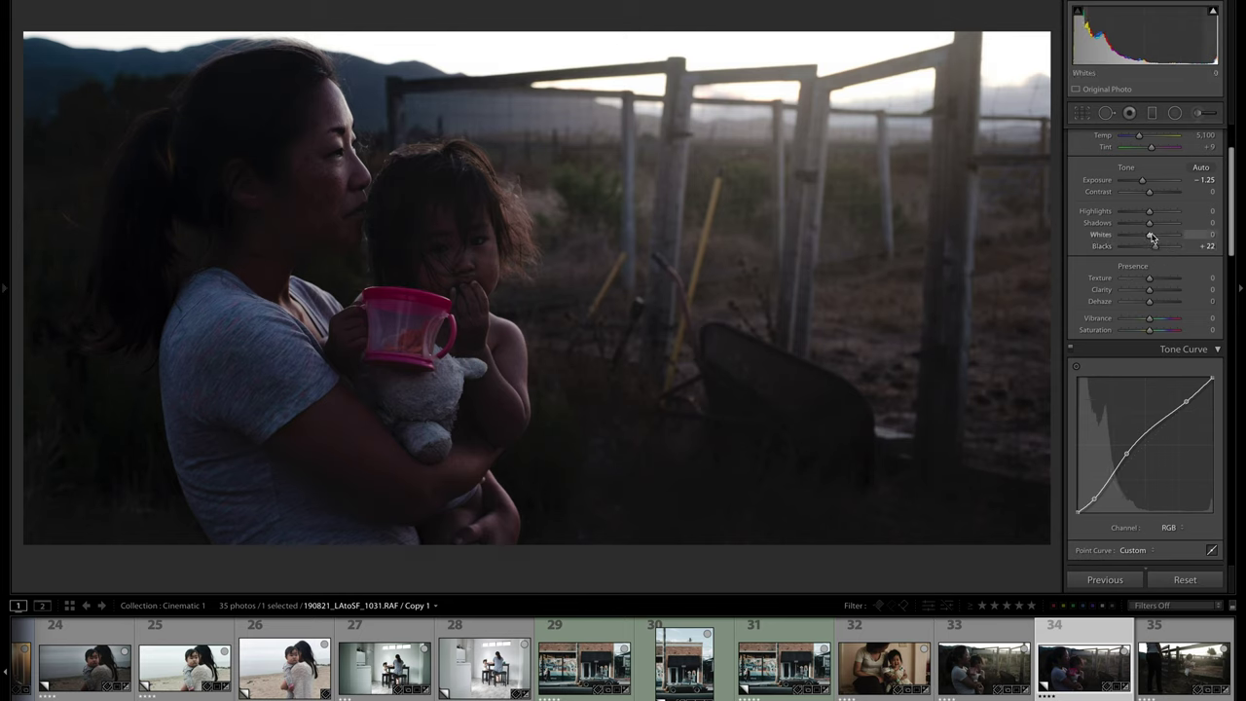
drag(1150, 225, 1153, 227)
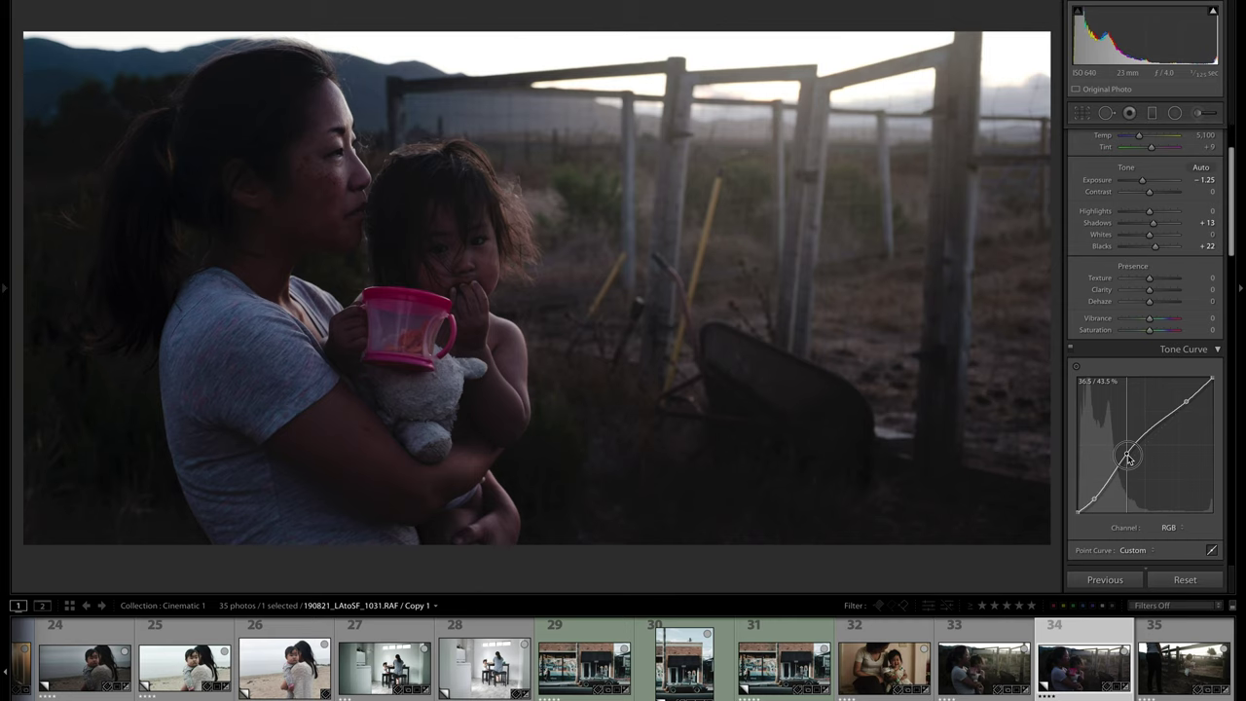
drag(1127, 458, 1130, 461)
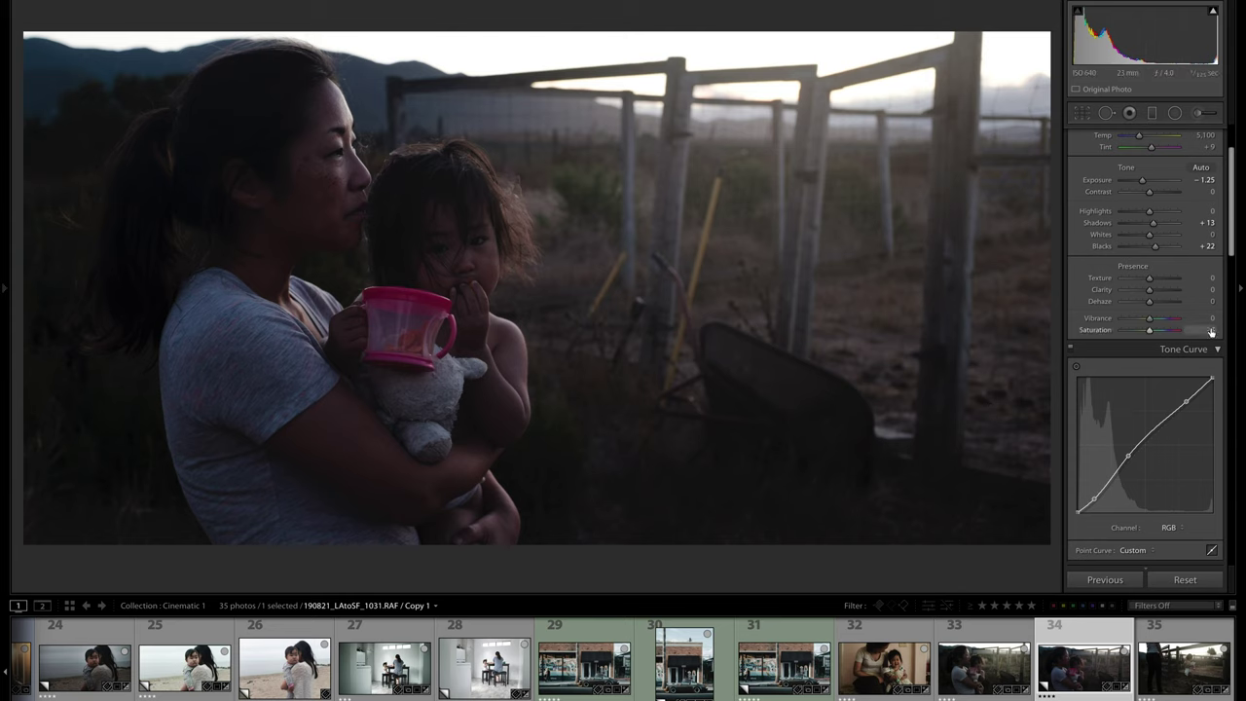
Set Saturation -26, Vibrance +6, and white balance to Temp 5,541 with Tint -5
scroll(1144, 332, down, 5)
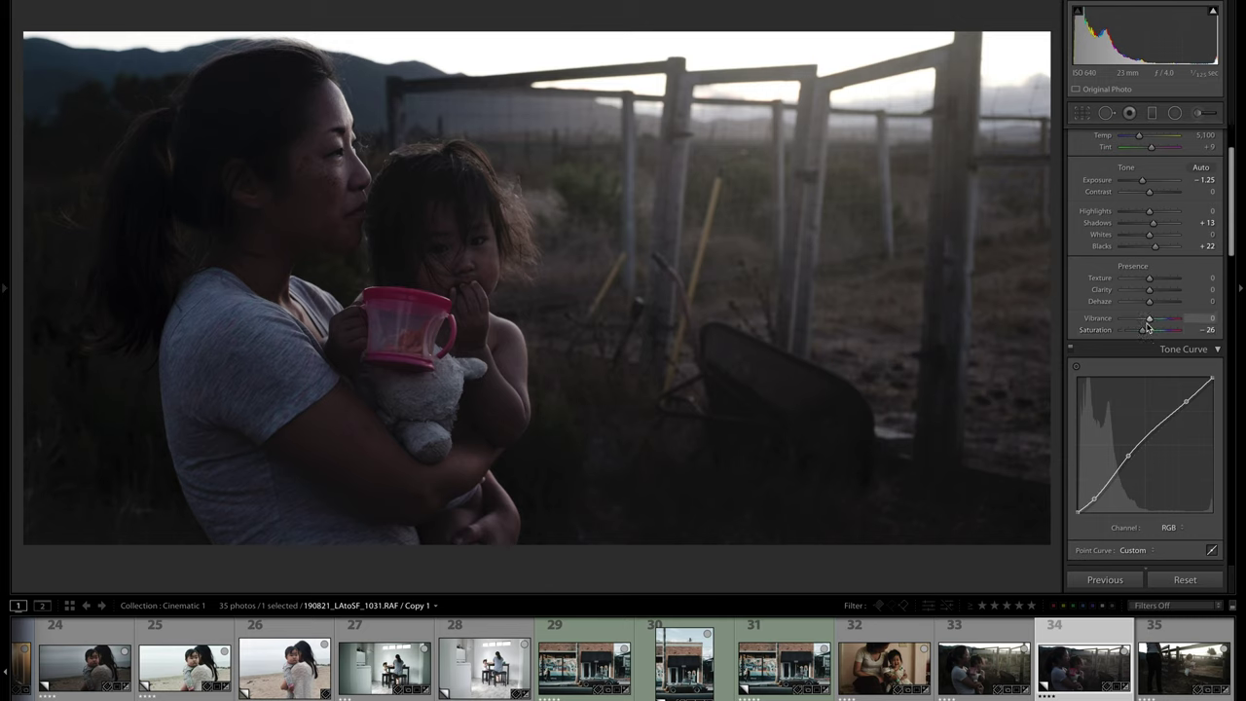
click(1151, 321)
drag(1152, 320, 1151, 321)
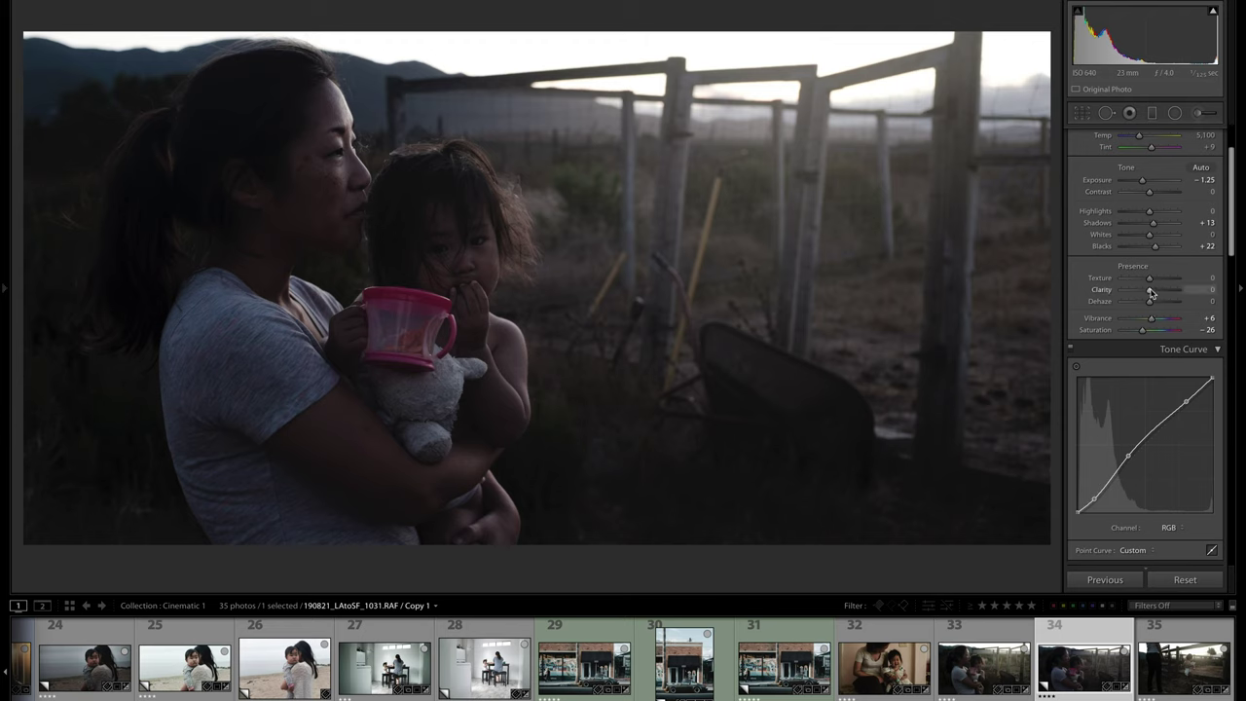
key(ctrl+z)
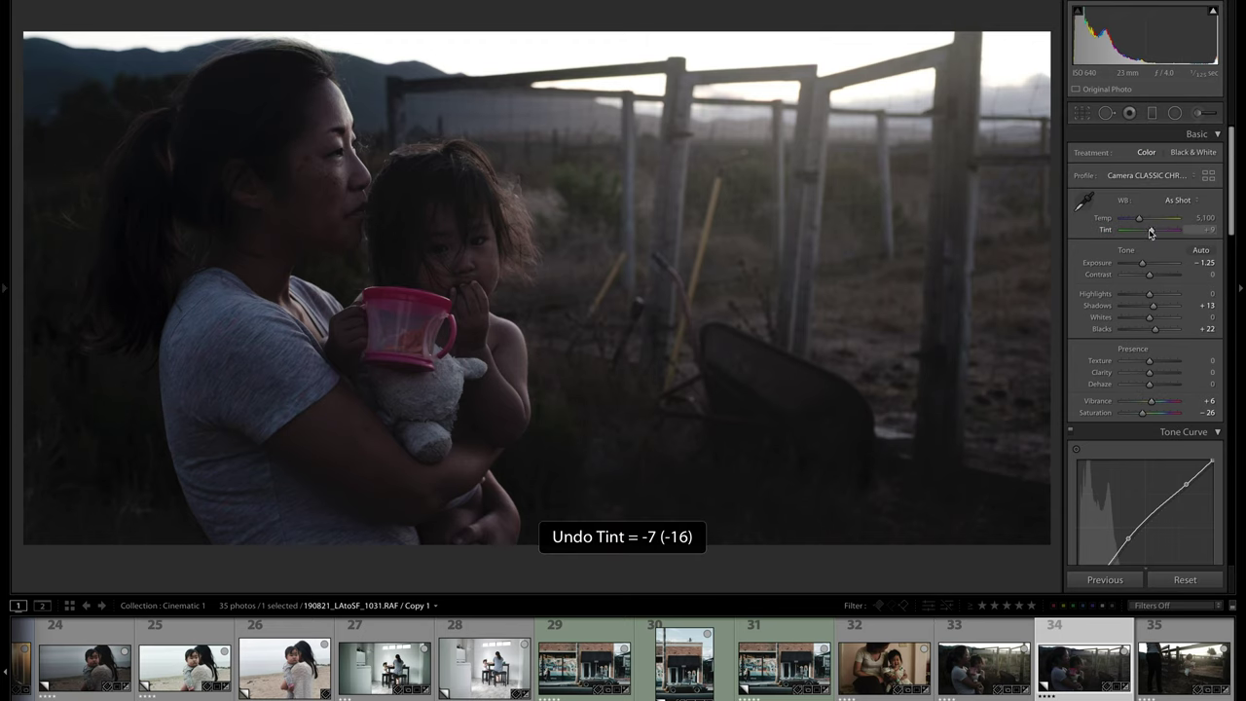
drag(1153, 231, 1149, 232)
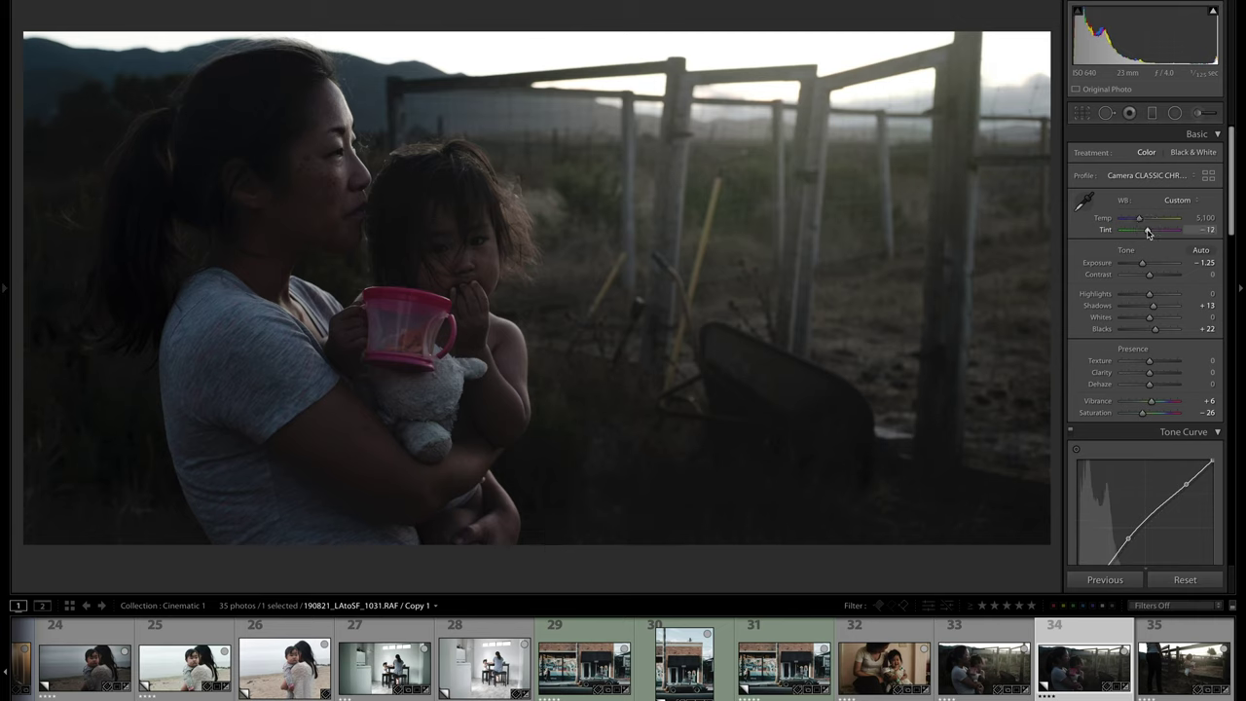
drag(1149, 231, 1149, 201)
scroll(1145, 209, down, 1)
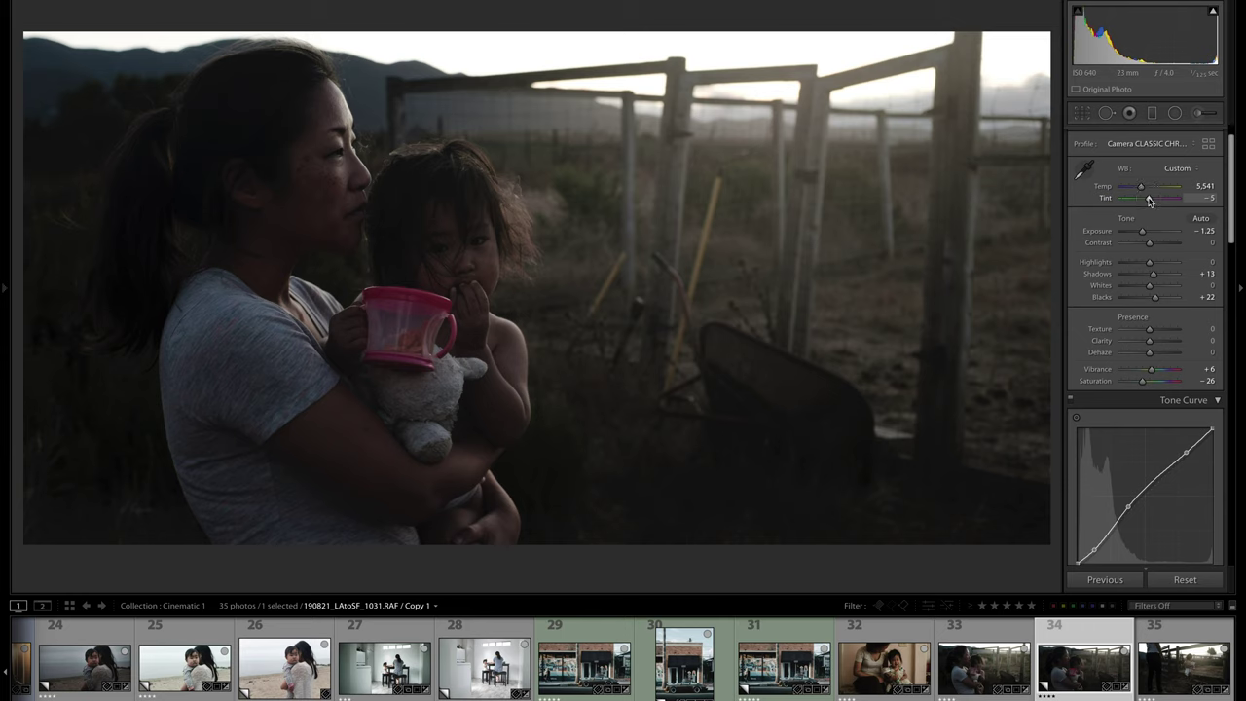
Set the Split Toning shadows to Hue 29 and Saturation 5
scroll(1125, 338, down, 10)
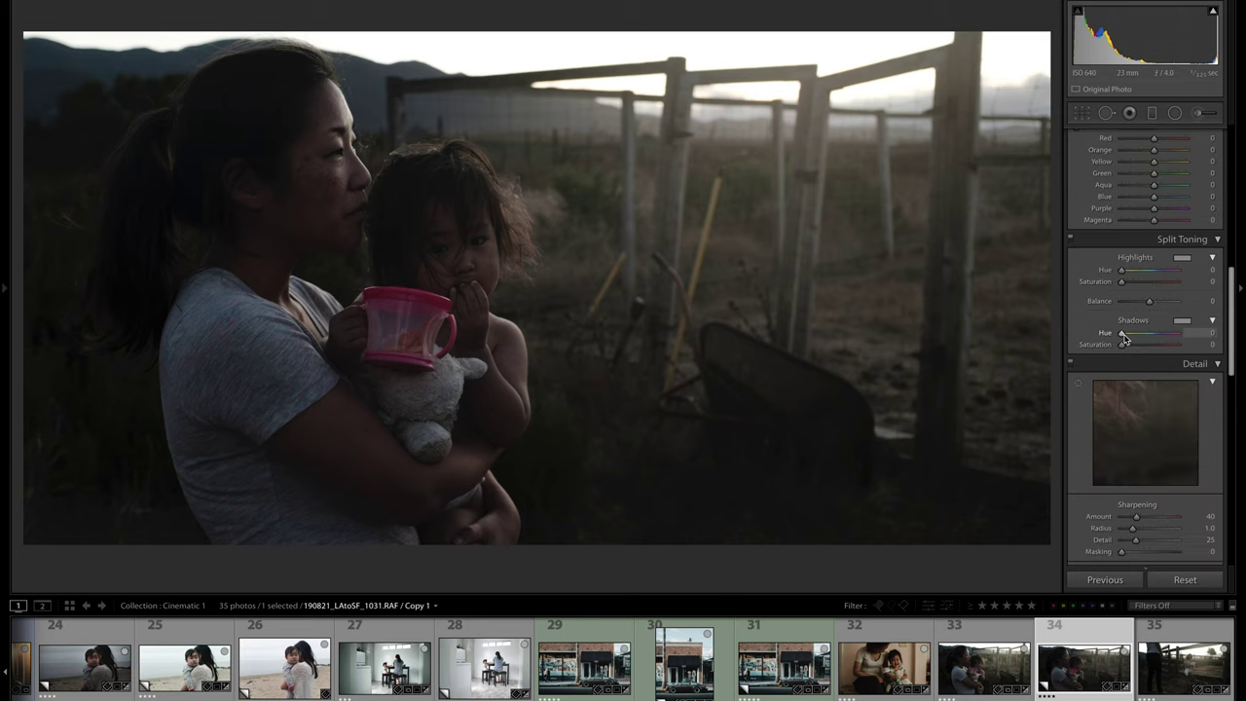
click(1124, 338)
drag(1124, 338, 1126, 349)
click(1123, 346)
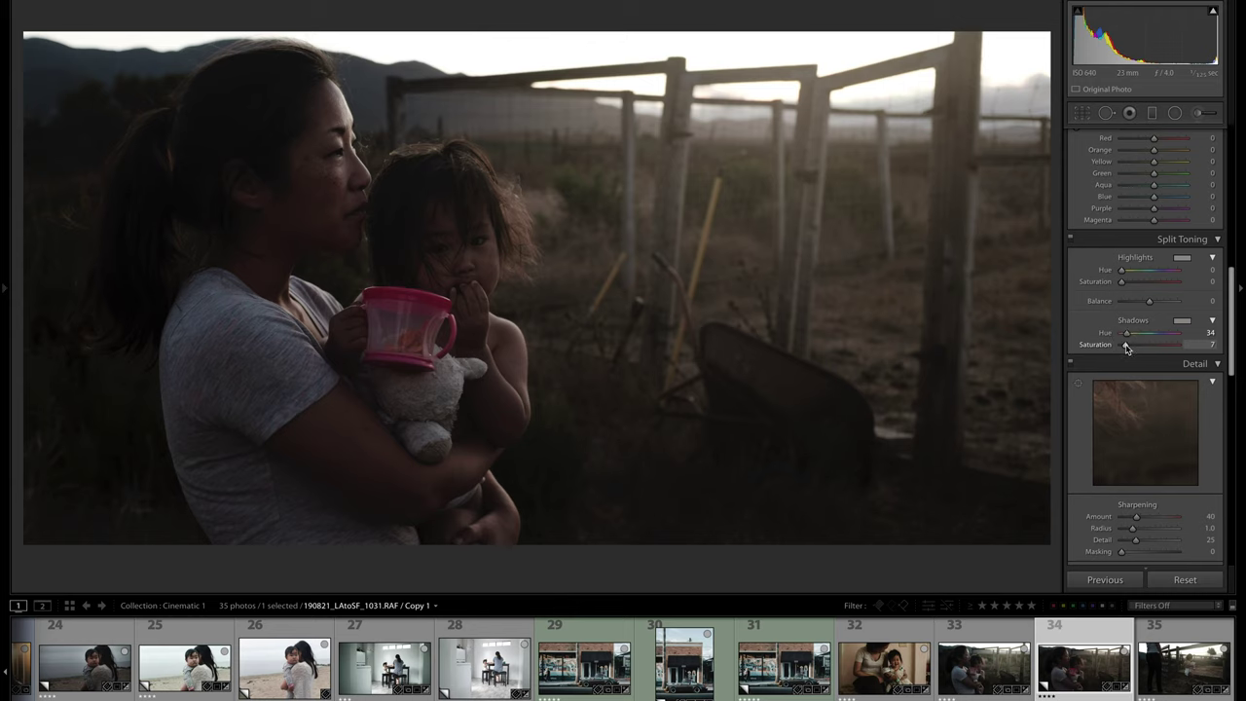
click(1127, 337)
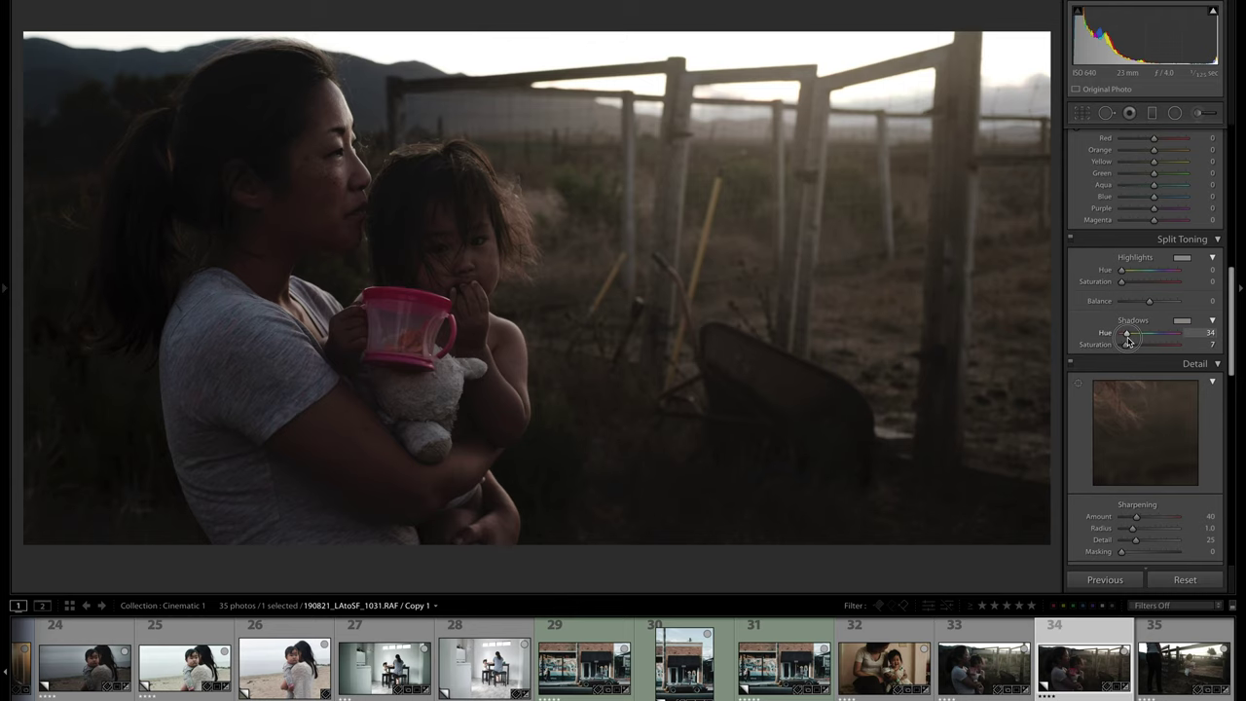
mouse_move(1128, 338)
mouse_down()
mouse_move(1182, 345)
mouse_move(1128, 349)
mouse_up()
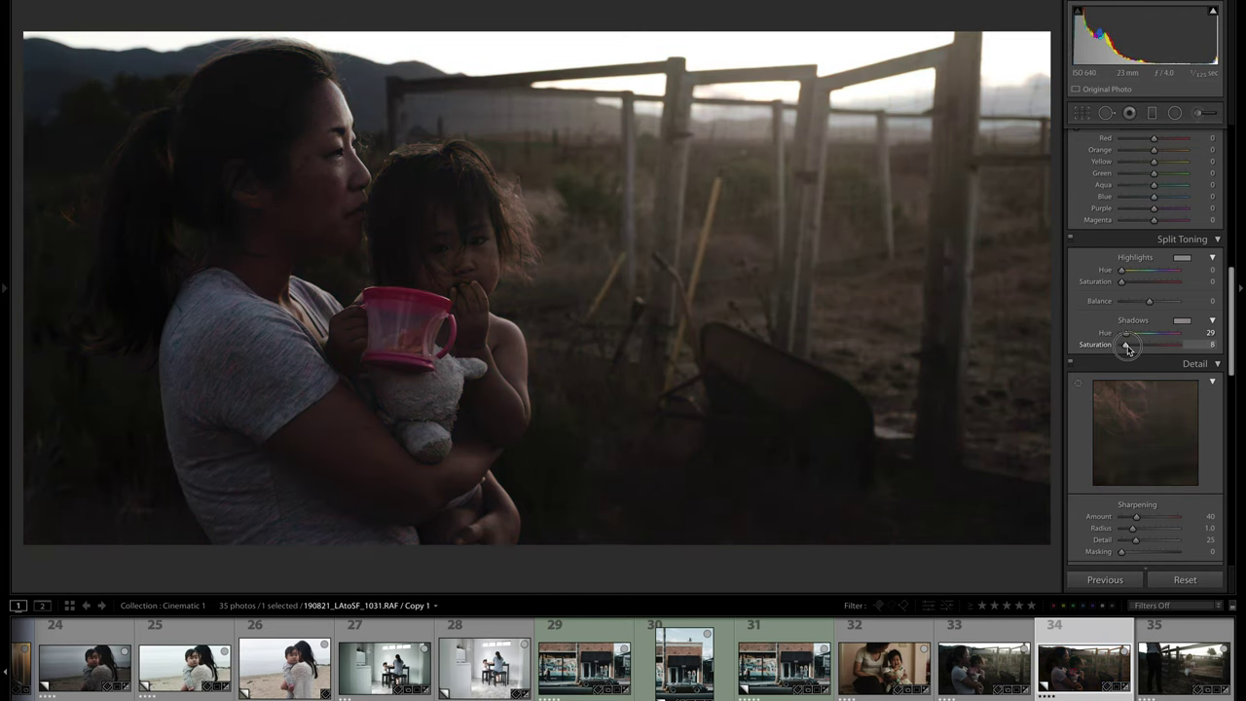
Switch split toning off and on twice to compare the warm shadow tint
click(1071, 239)
click(1071, 239)
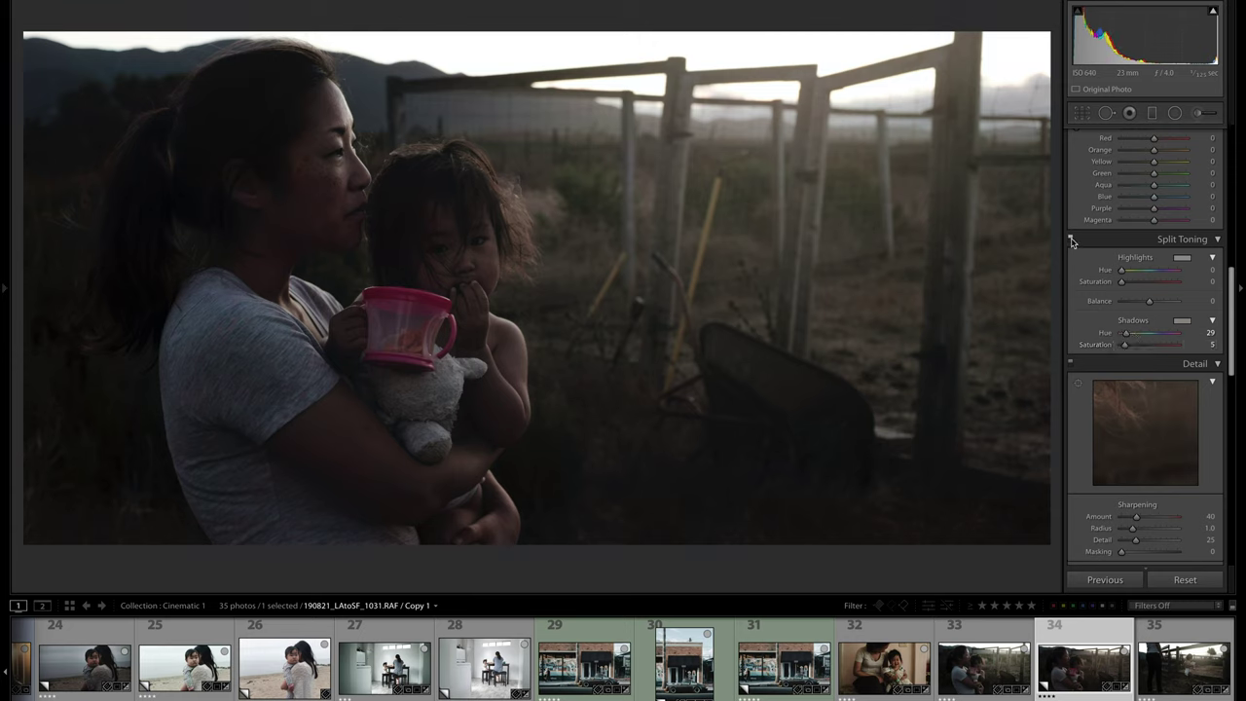
click(1071, 239)
click(1071, 239)
scroll(1193, 365, down, 3)
Set Grain Amount 16 and Size 22 on the fence photo, checking the woman's face zoomed in
scroll(1193, 365, down, 8)
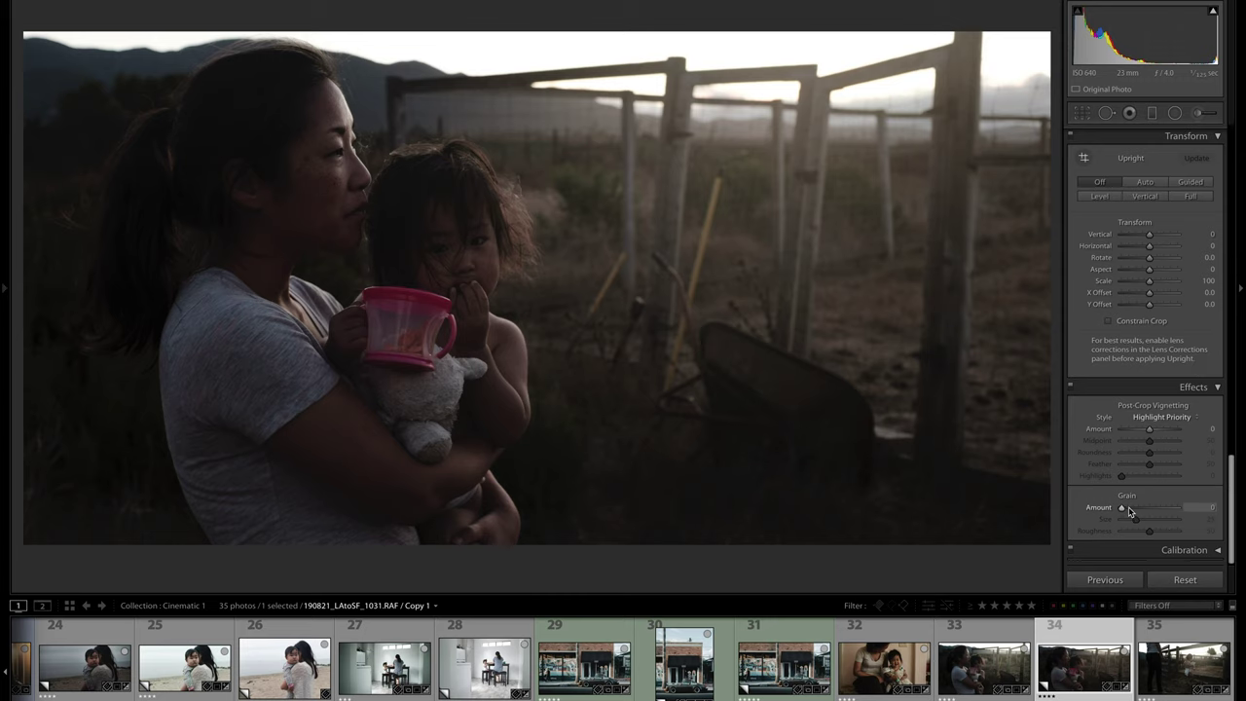
drag(1123, 510, 1132, 508)
click(318, 156)
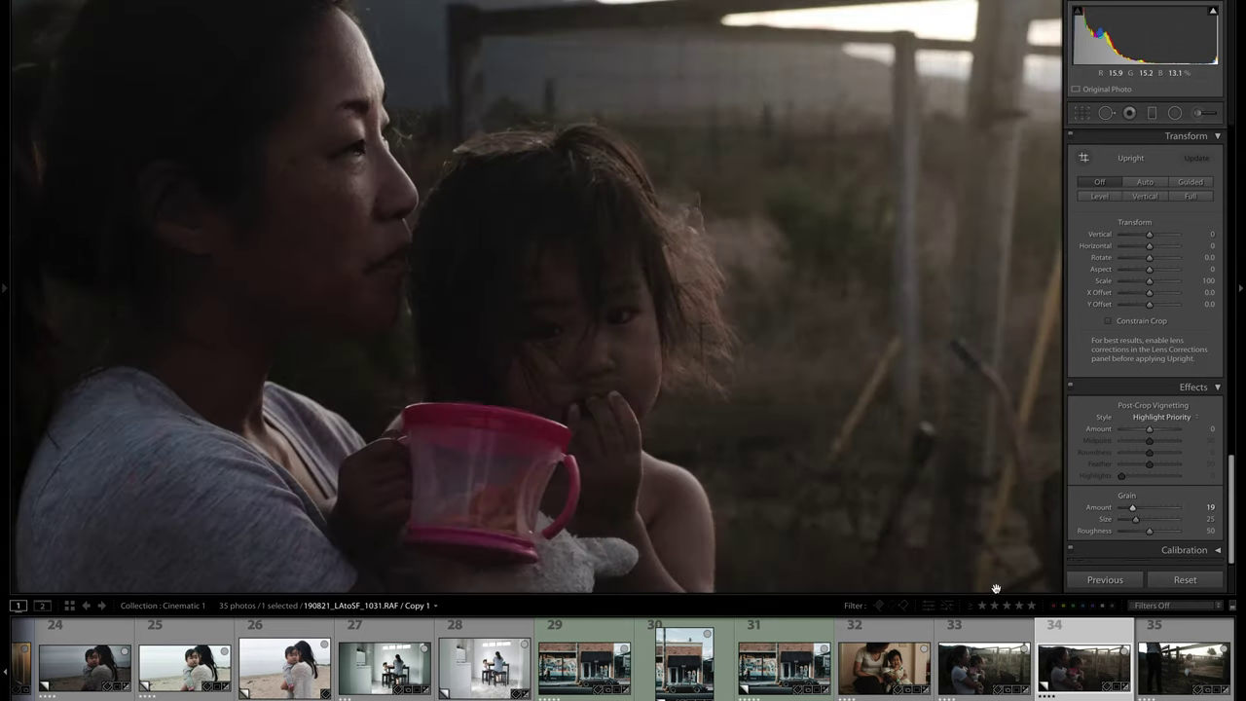
drag(1132, 508, 1131, 508)
drag(1135, 519, 1134, 519)
click(642, 395)
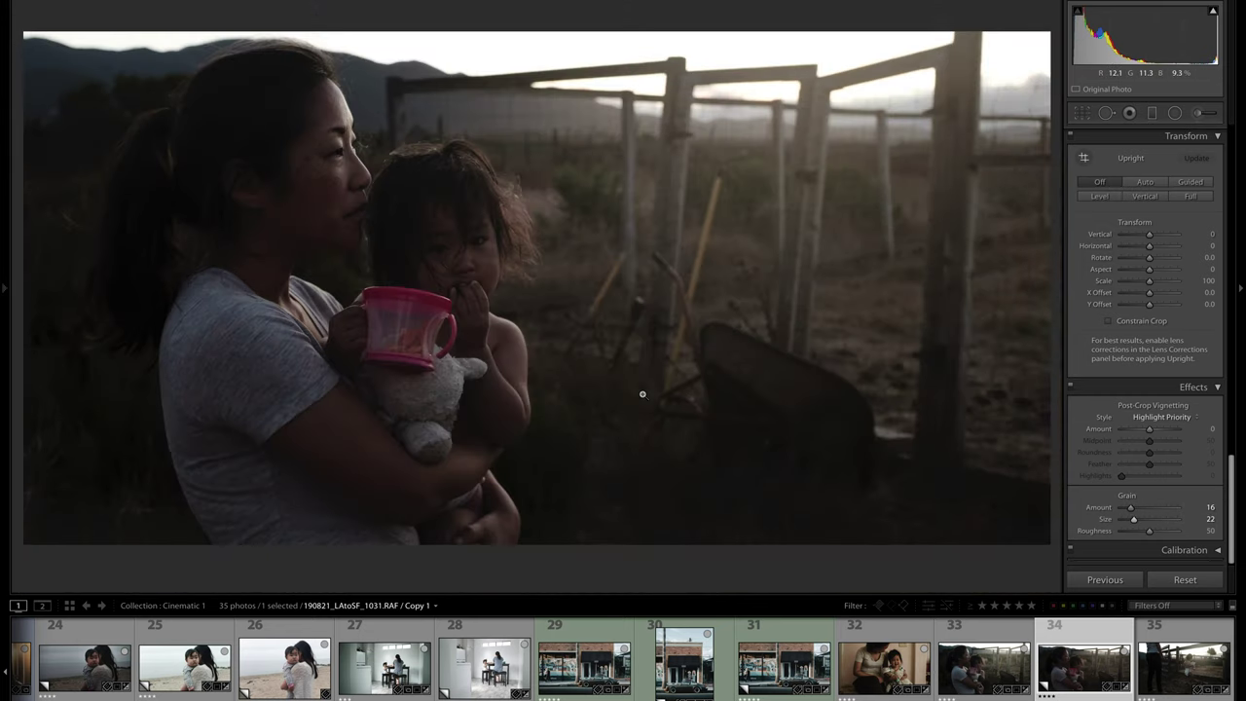
scroll(1112, 241, up, 5)
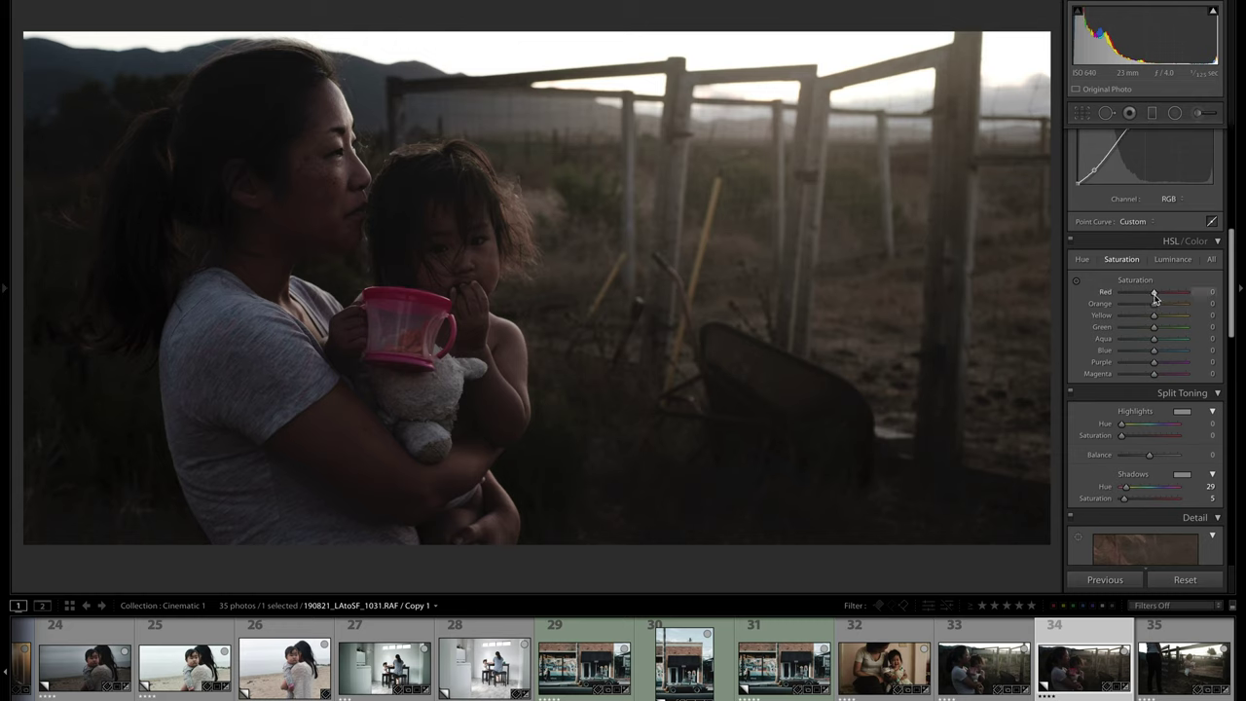
Cut HSL saturation to Red -49 and Magenta -52, starting with the targeted adjustment tool
click(1076, 281)
drag(409, 321, 409, 360)
drag(409, 360, 409, 389)
drag(1126, 292, 1139, 292)
drag(1151, 375, 1138, 378)
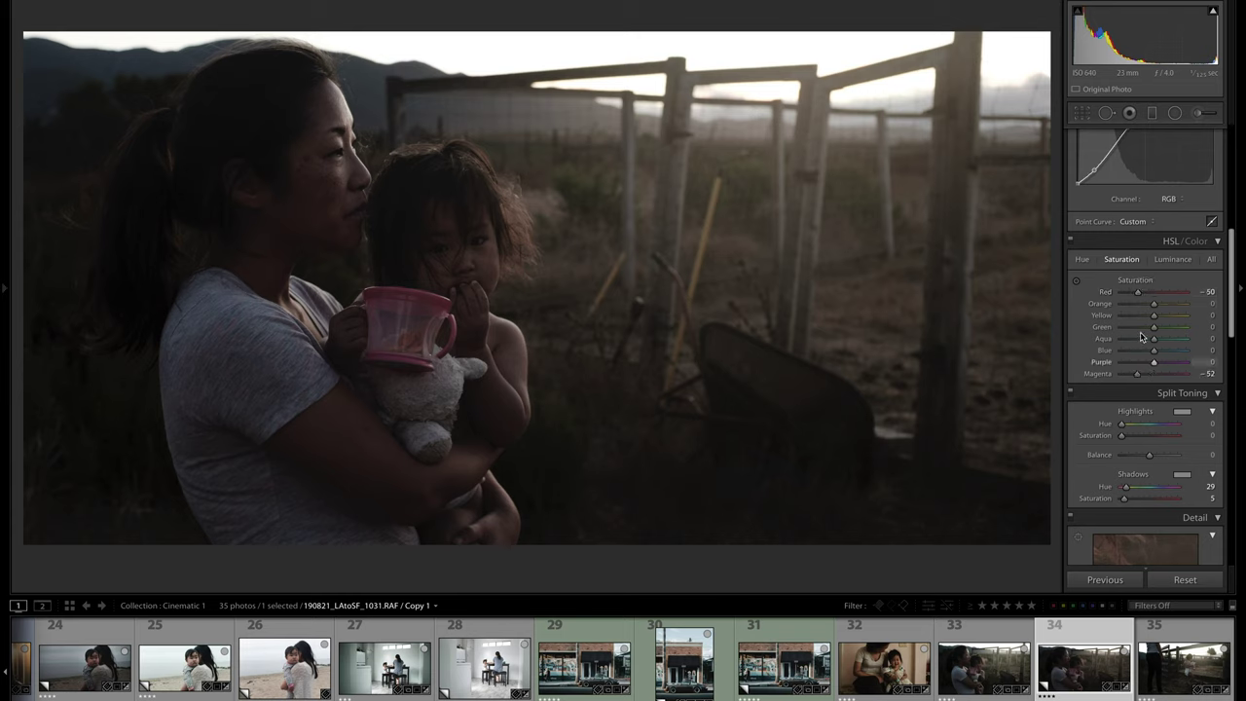
drag(1139, 293, 1138, 292)
Toggle the HSL saturation adjustments off and on to compare, leaving them on
click(1070, 241)
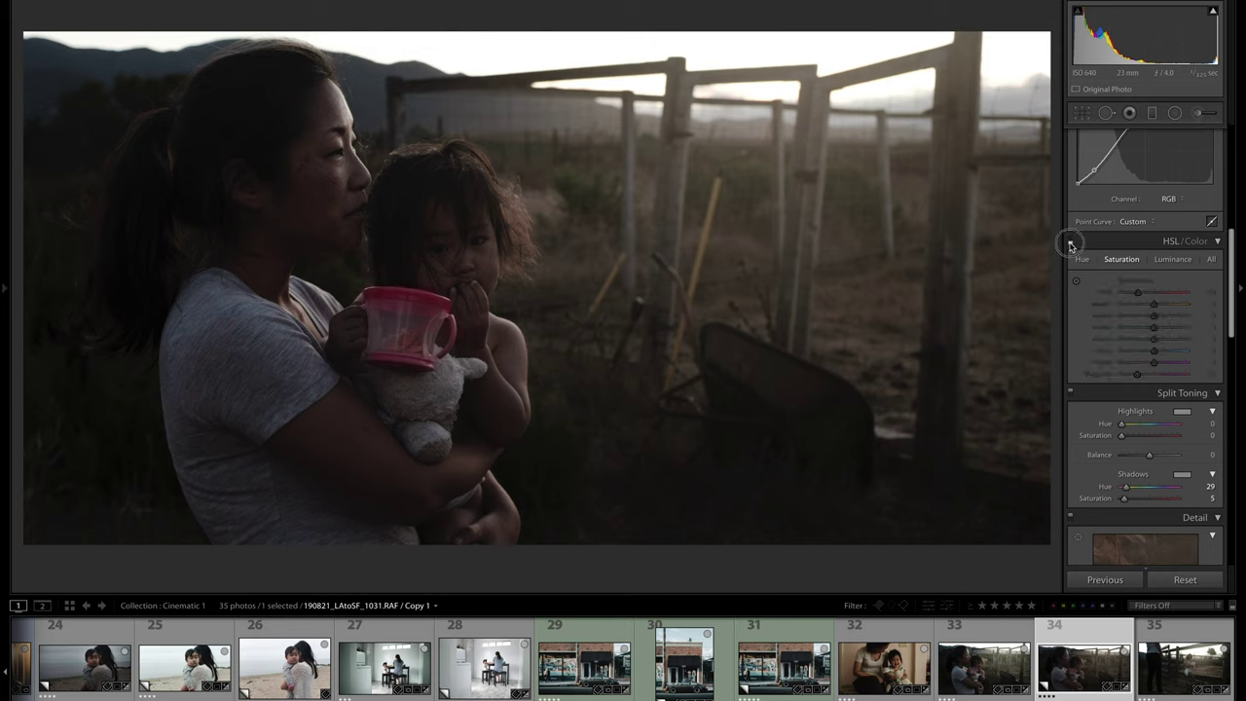
click(1070, 242)
click(1070, 241)
click(1070, 242)
click(1069, 243)
click(1069, 242)
click(1070, 242)
click(1069, 242)
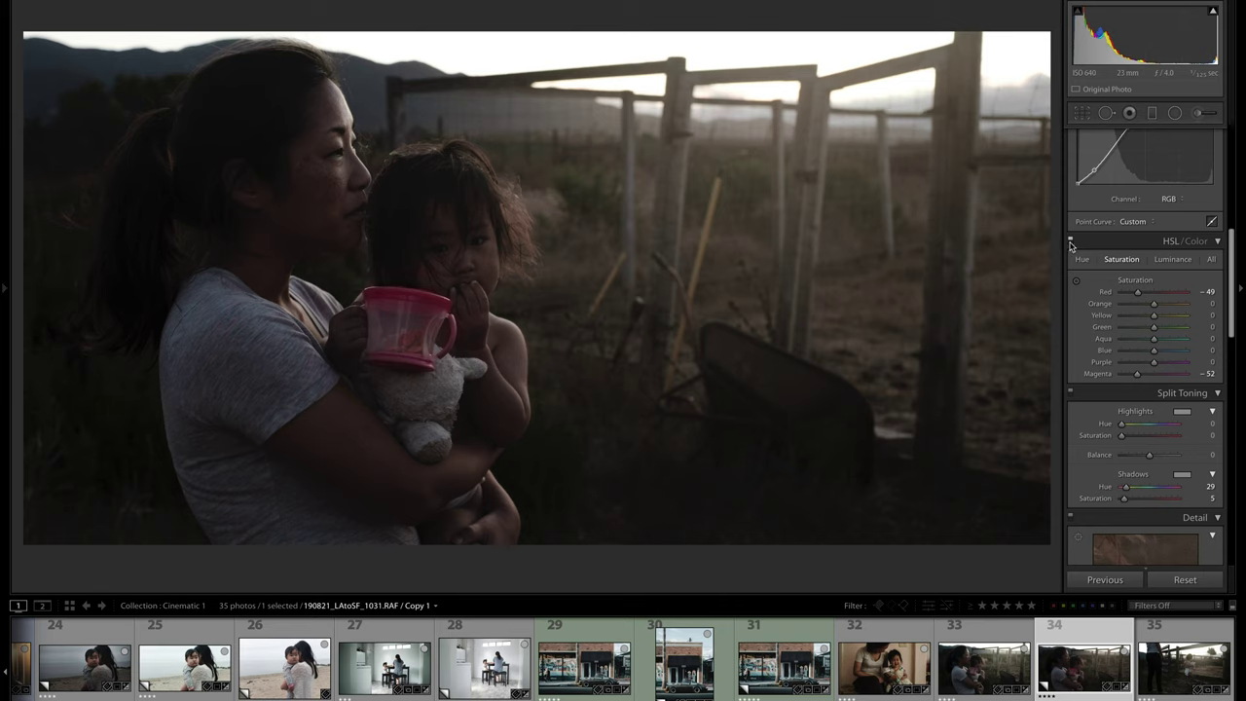
click(1069, 243)
click(1070, 243)
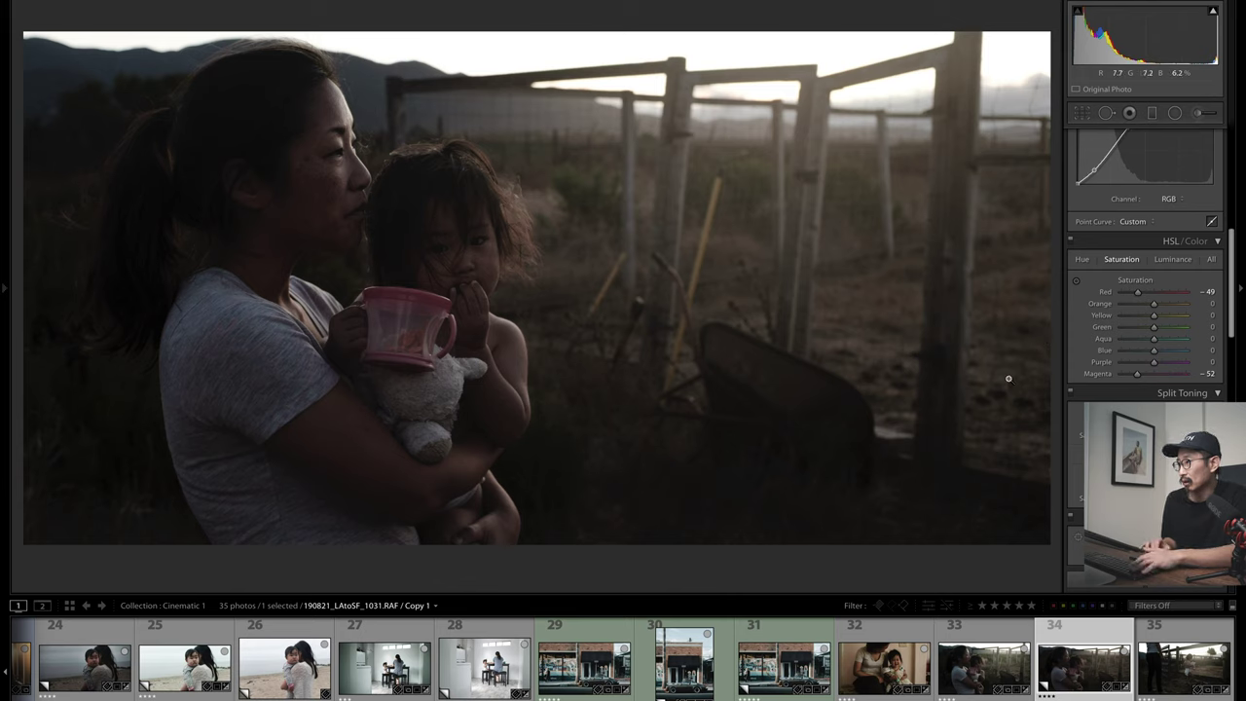
Create a virtual copy of the graded fence photo with Ctrl+'
key(ctrl+apostrophe)
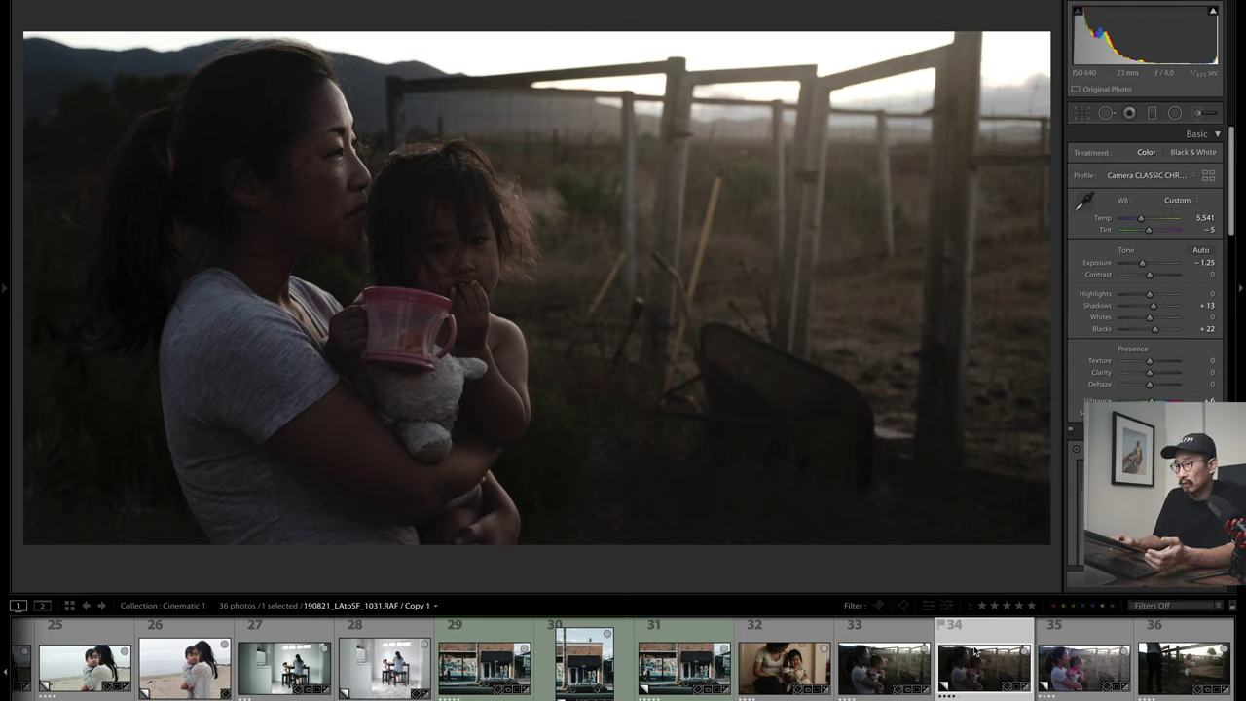
Toggle between the graded and unedited fence photo copies, ending on the unedited As Shot version
key(Right)
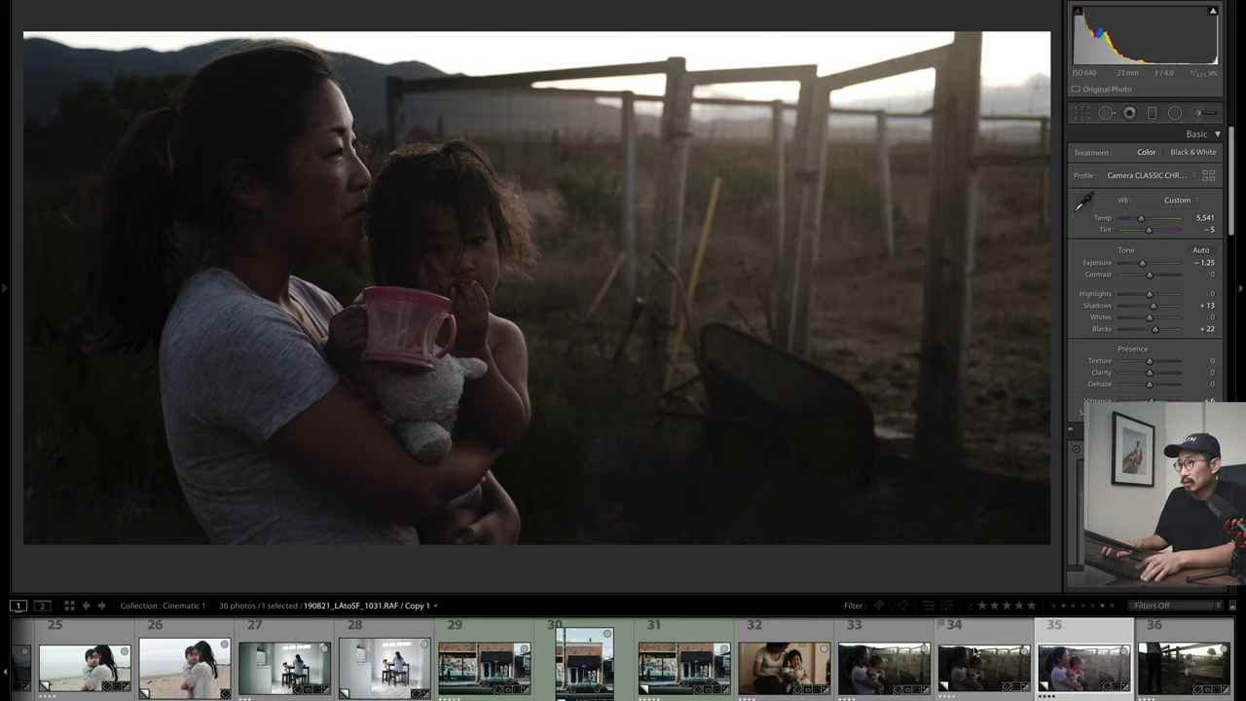
click(974, 652)
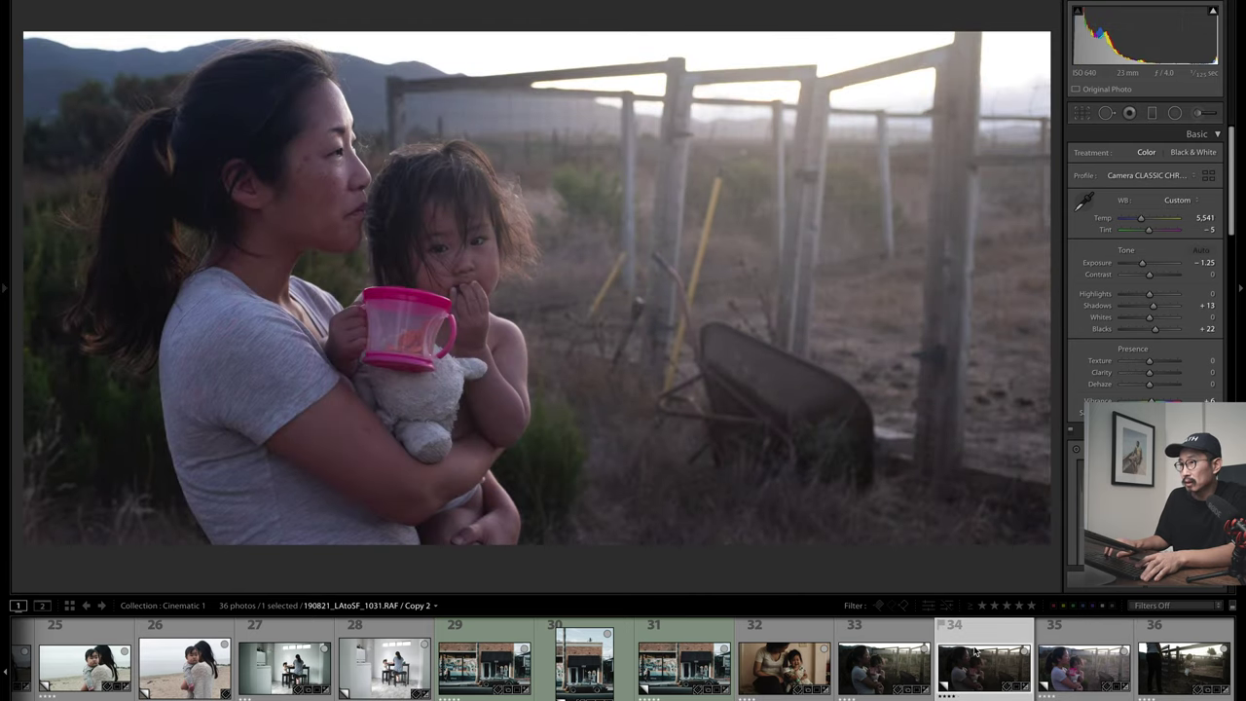
key(Right)
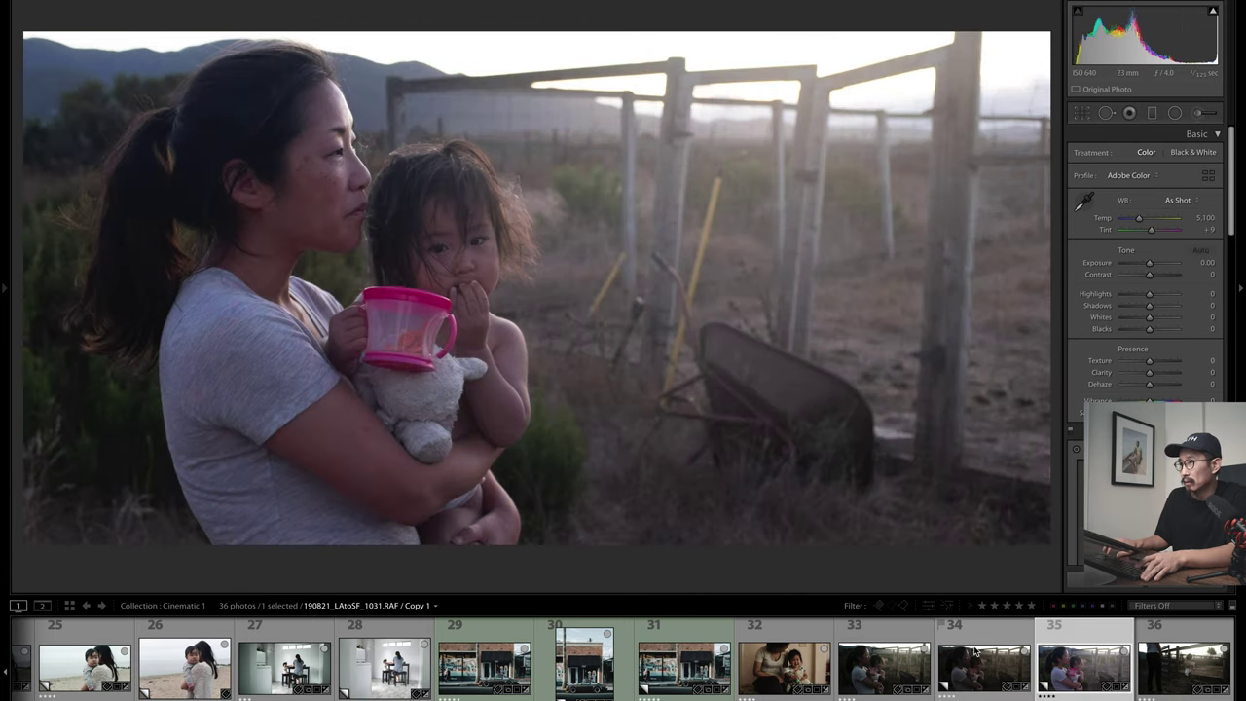